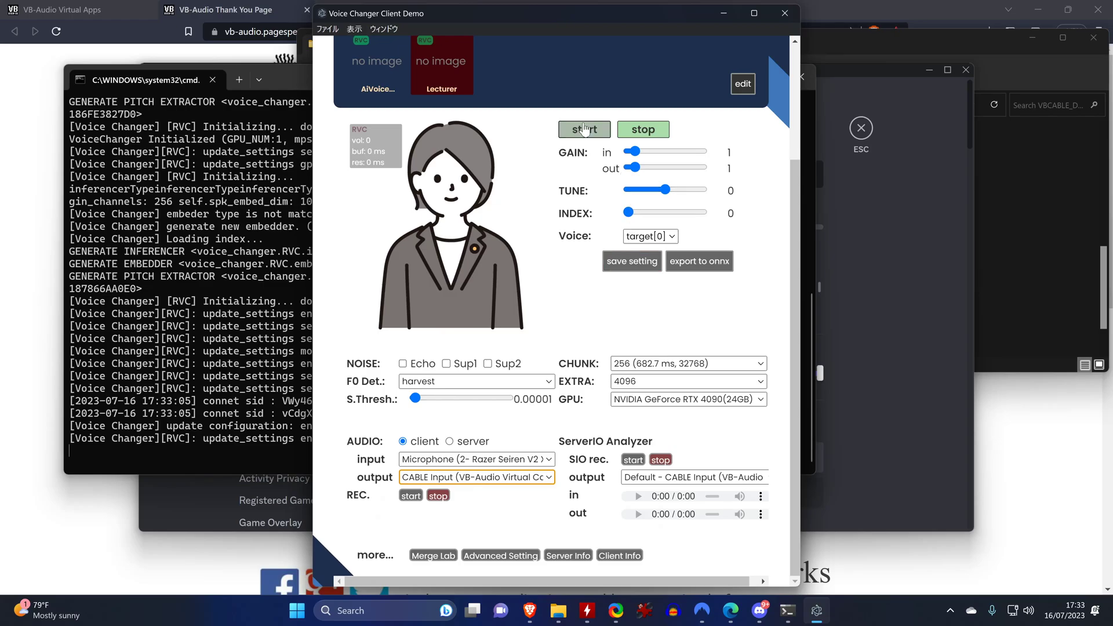
Start live voice conversion into CABLE Input and launch RVC one-click training, checking its console
left_click(584, 130)
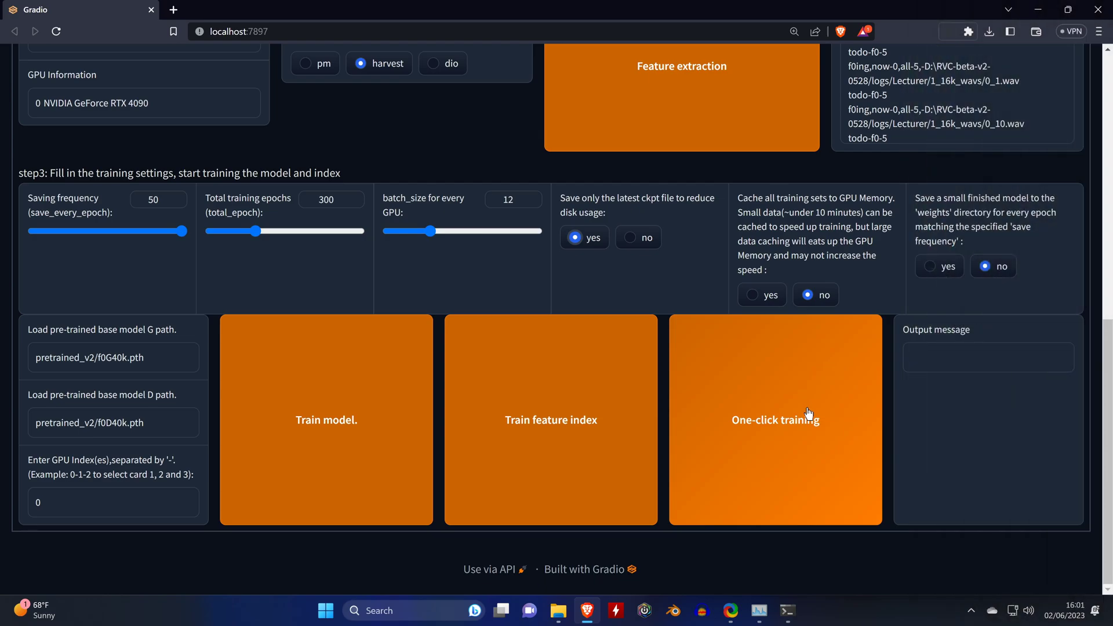
left_click(809, 413)
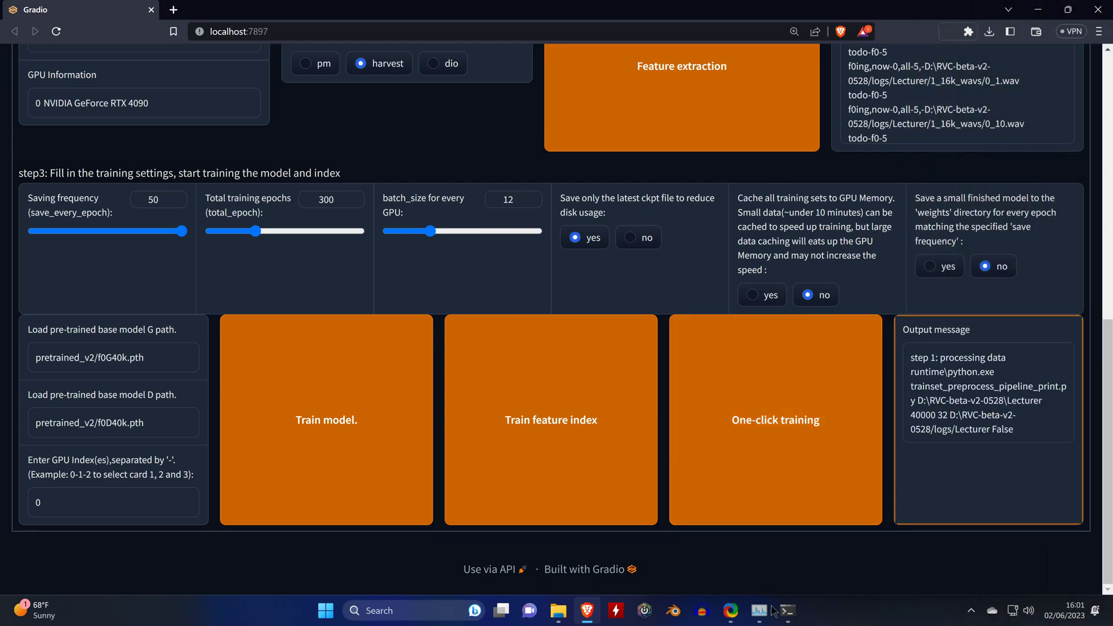
left_click(785, 618)
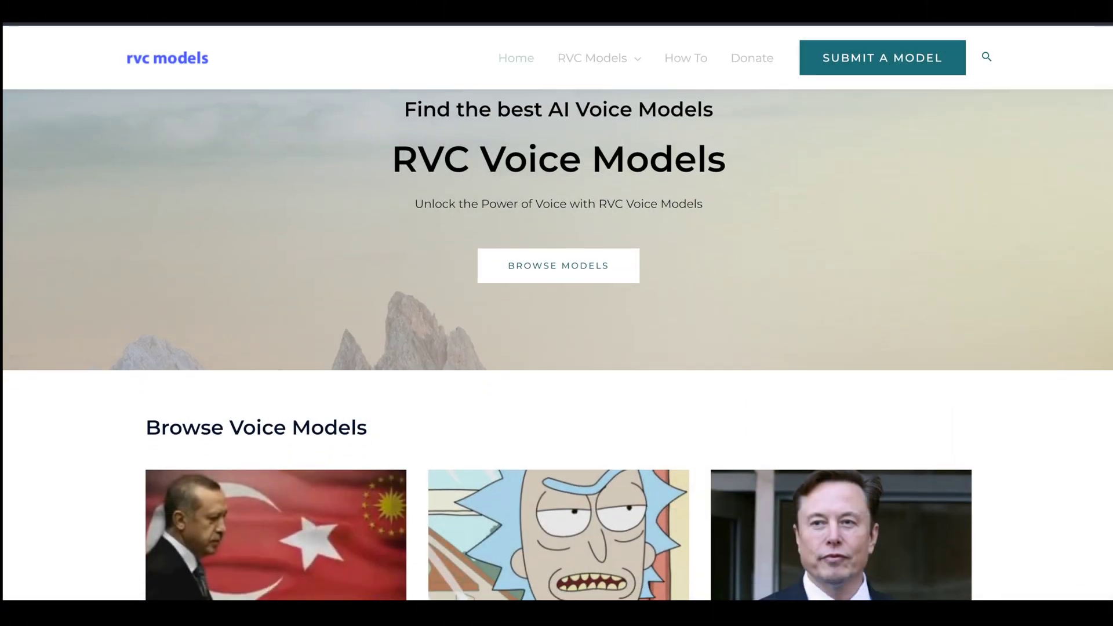
scroll(556, 342, "down", 15)
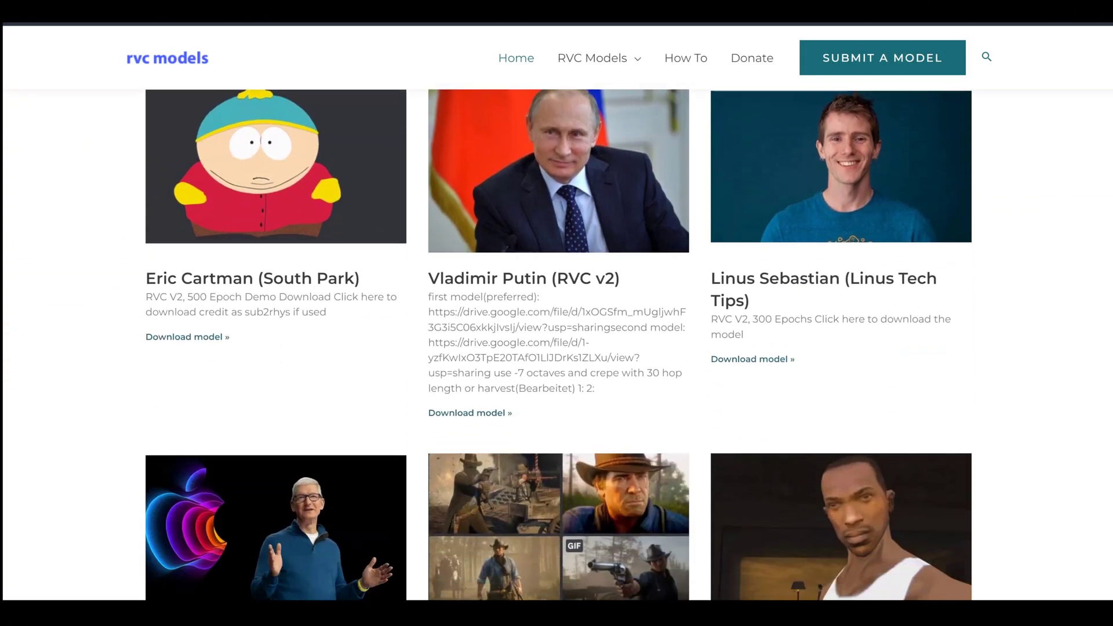
scroll(557, 342, "down", 10)
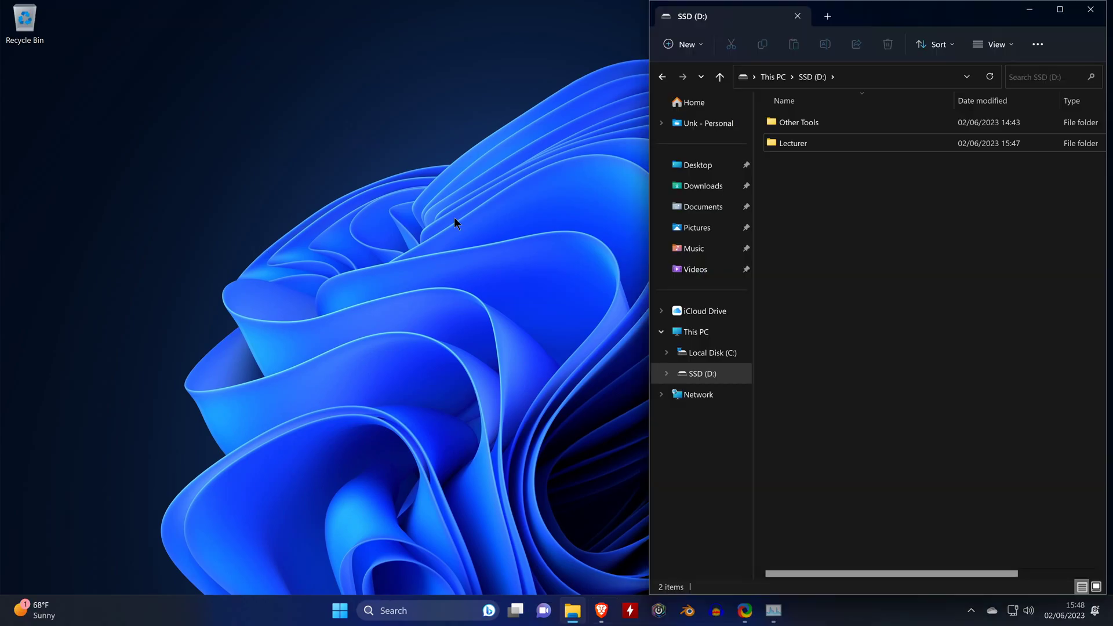
Preview Constitution101.webm from the Lecturer folder, skipping ahead to the speech, then close the player
left_click(786, 142)
double_click(786, 142)
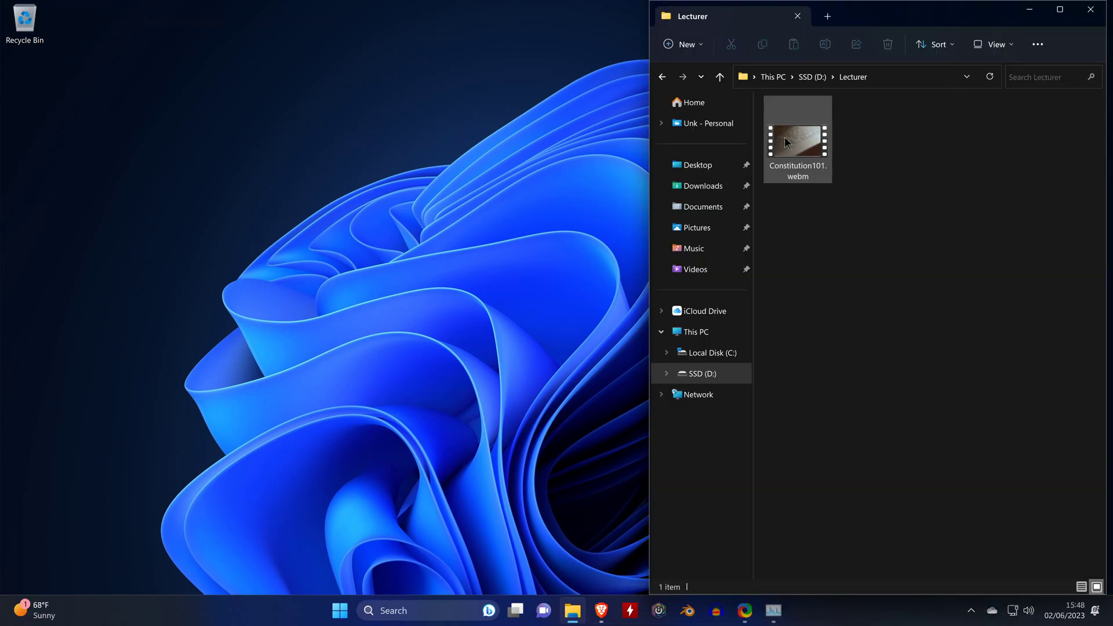
double_click(807, 151)
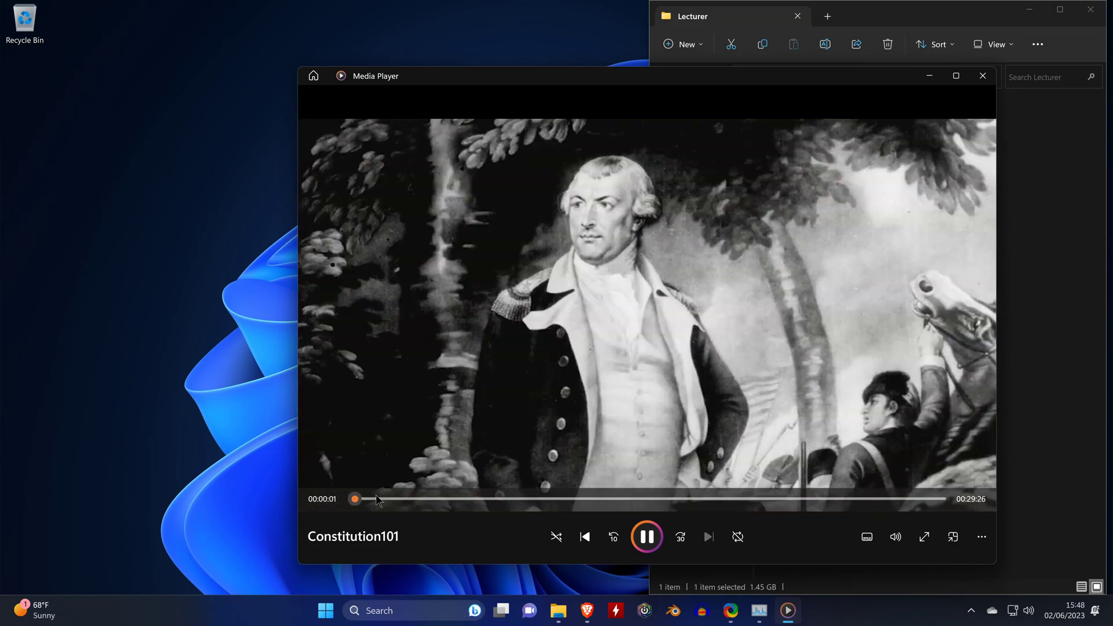
left_click(378, 500)
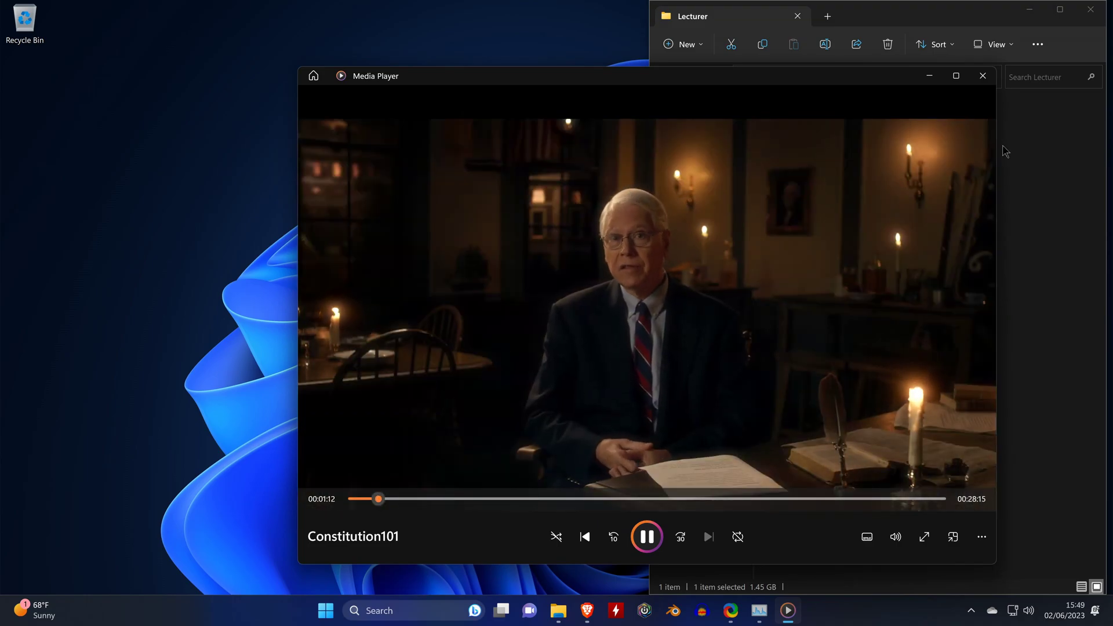
left_click(988, 82)
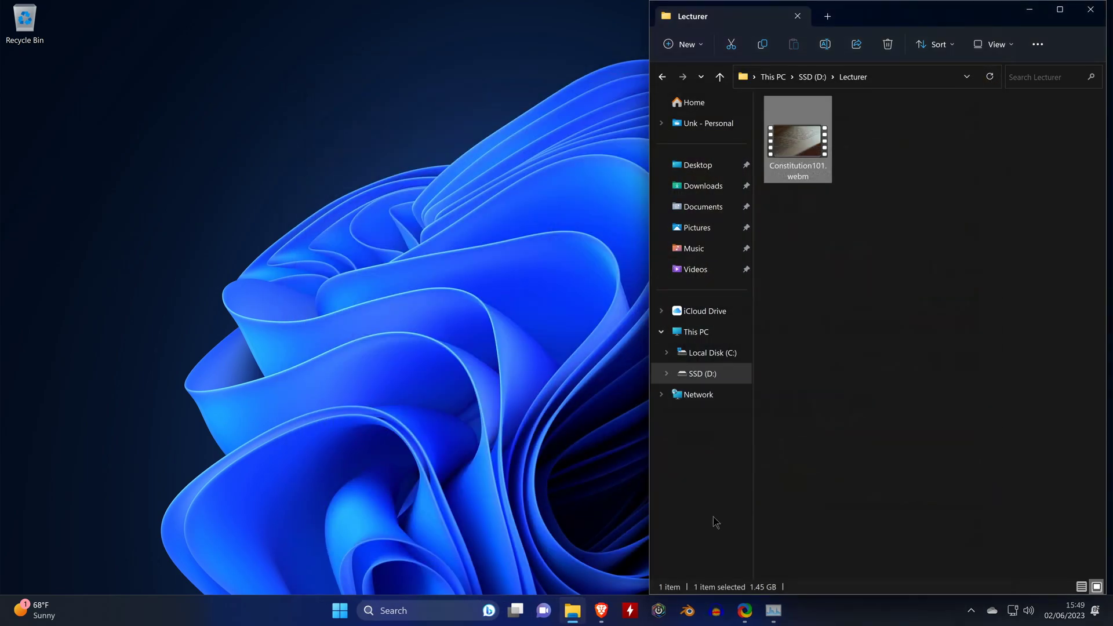
Confirm FFmpeg in Audacity's Libraries preferences and import Constitution101.webm as a stereo track
left_click(713, 614)
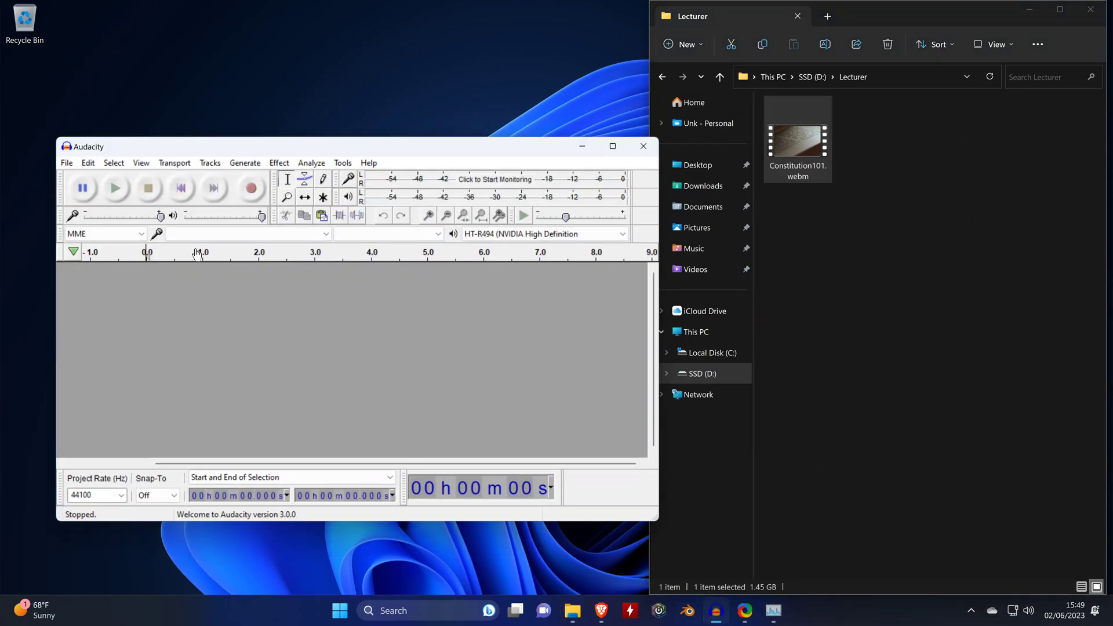
left_click(89, 163)
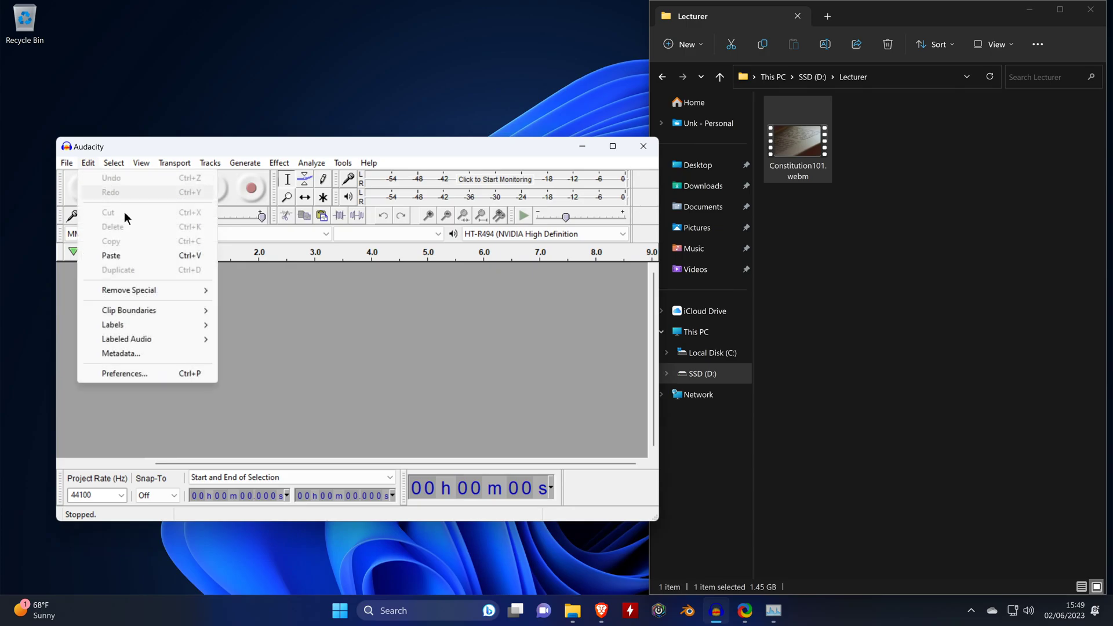
left_click(120, 378)
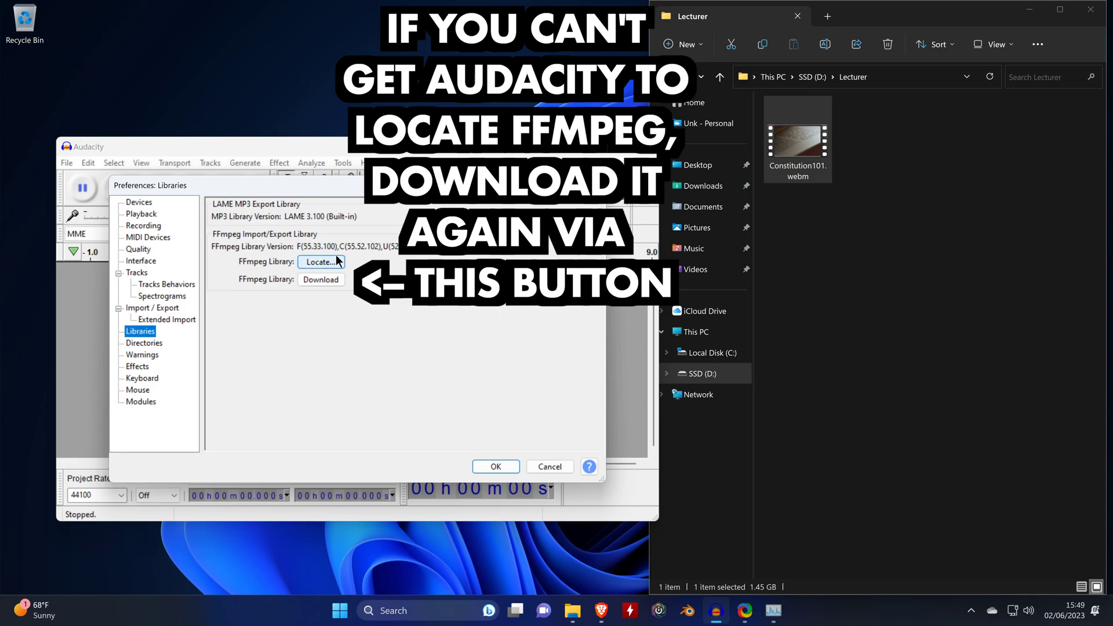
left_click(488, 470)
left_click_drag(798, 145, 326, 315)
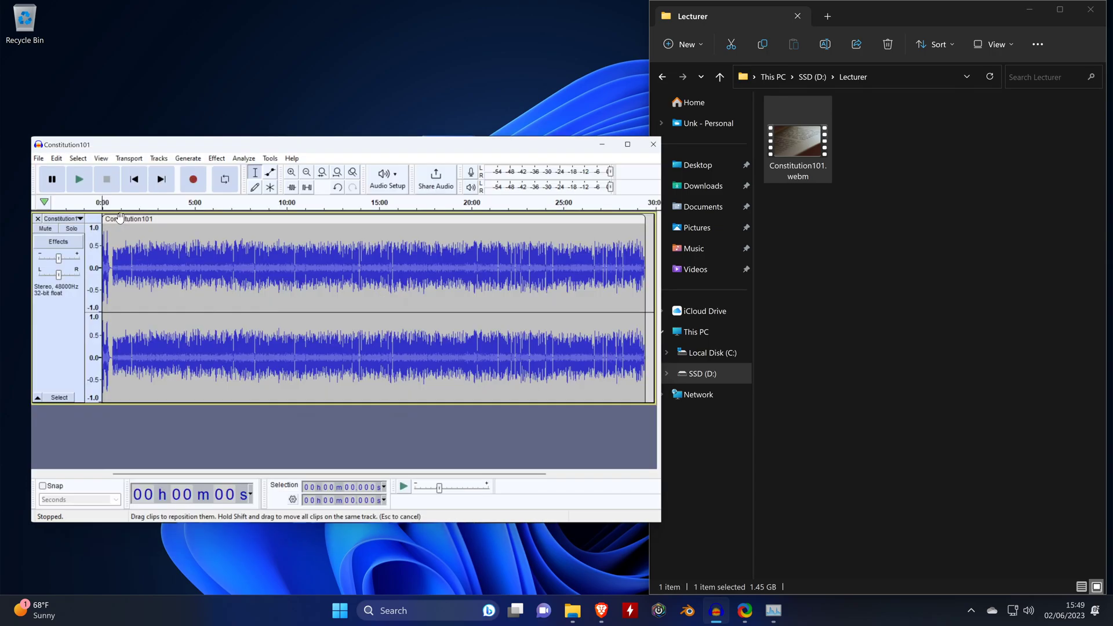
Delete the first 55 seconds and everything after 10:22 from the track
left_click_drag(119, 267, 103, 267)
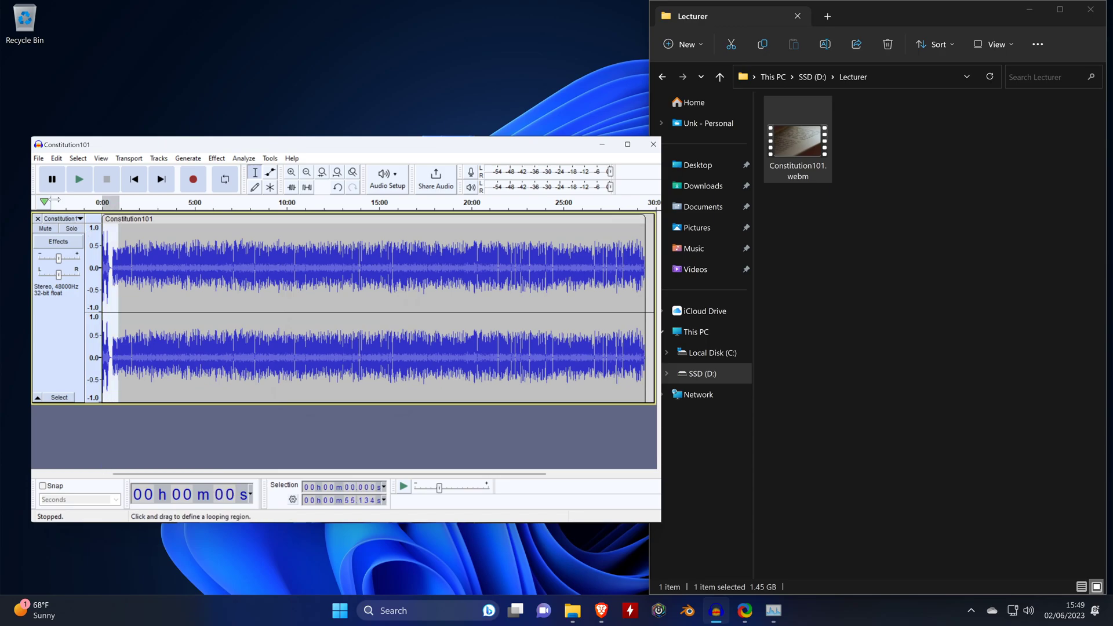
left_click(56, 158)
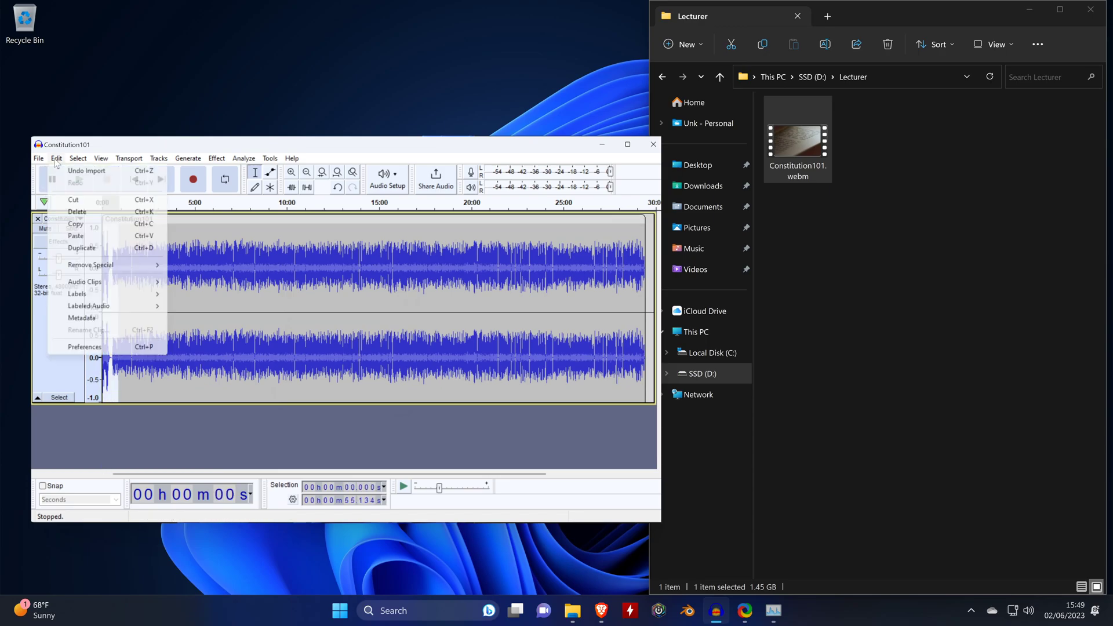
left_click(83, 213)
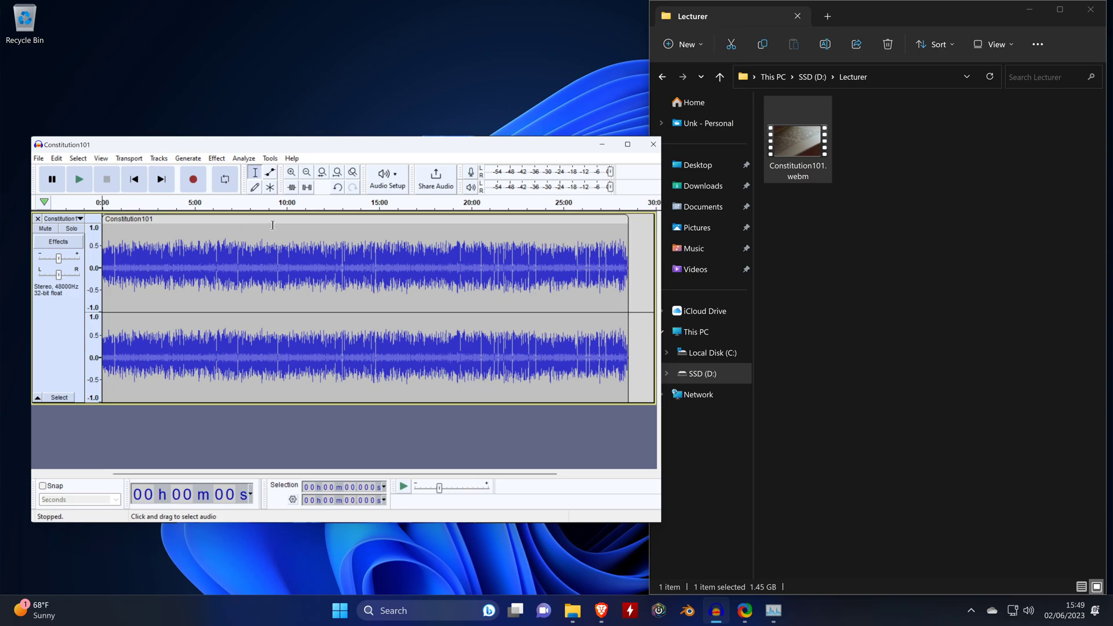
left_click_drag(294, 230, 634, 216)
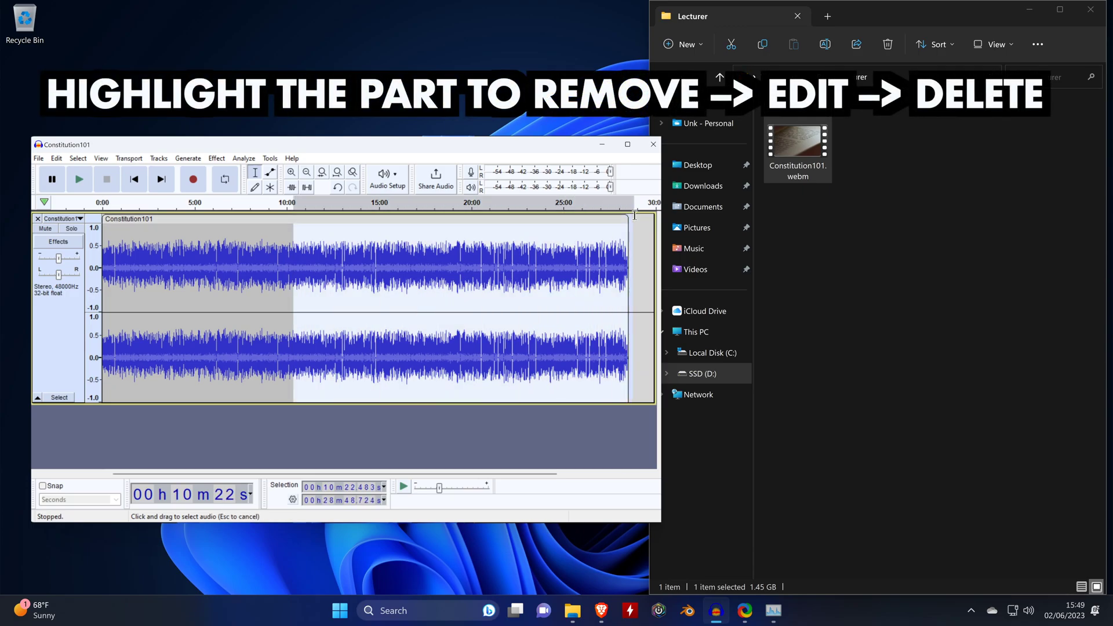
left_click(56, 158)
left_click(76, 212)
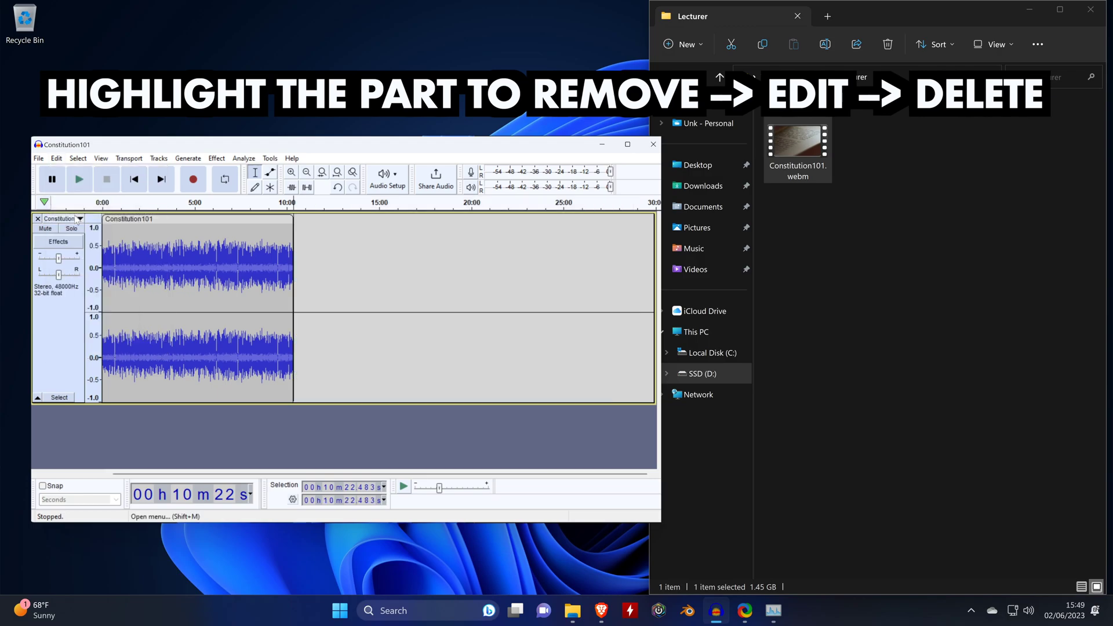
Export the trimmed audio as Constitution101.wav
left_click(38, 158)
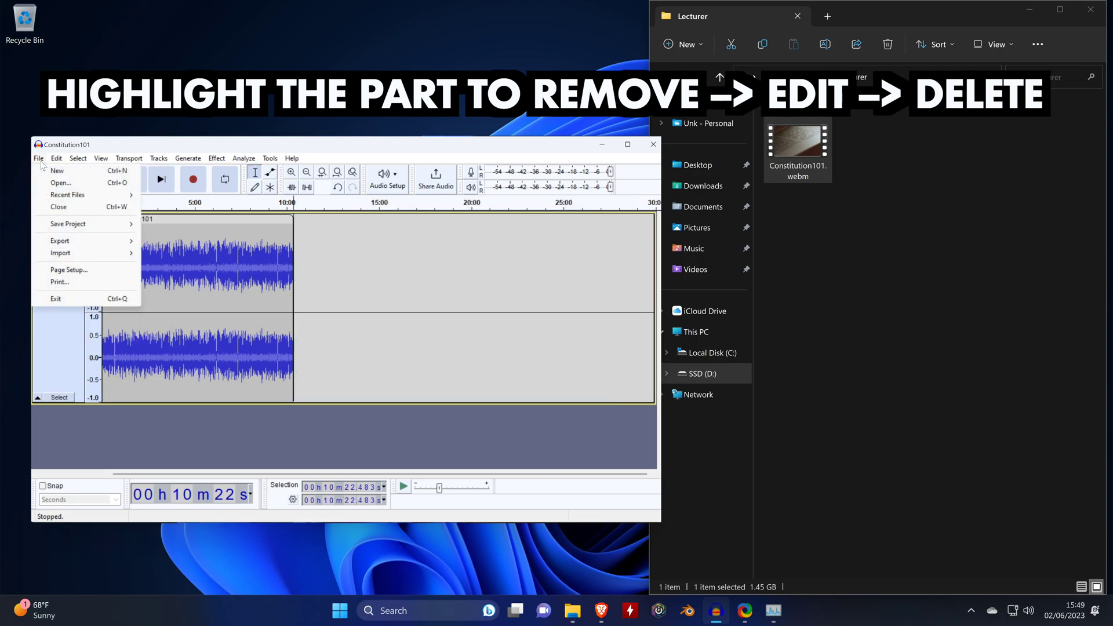
mouse_move(74, 240)
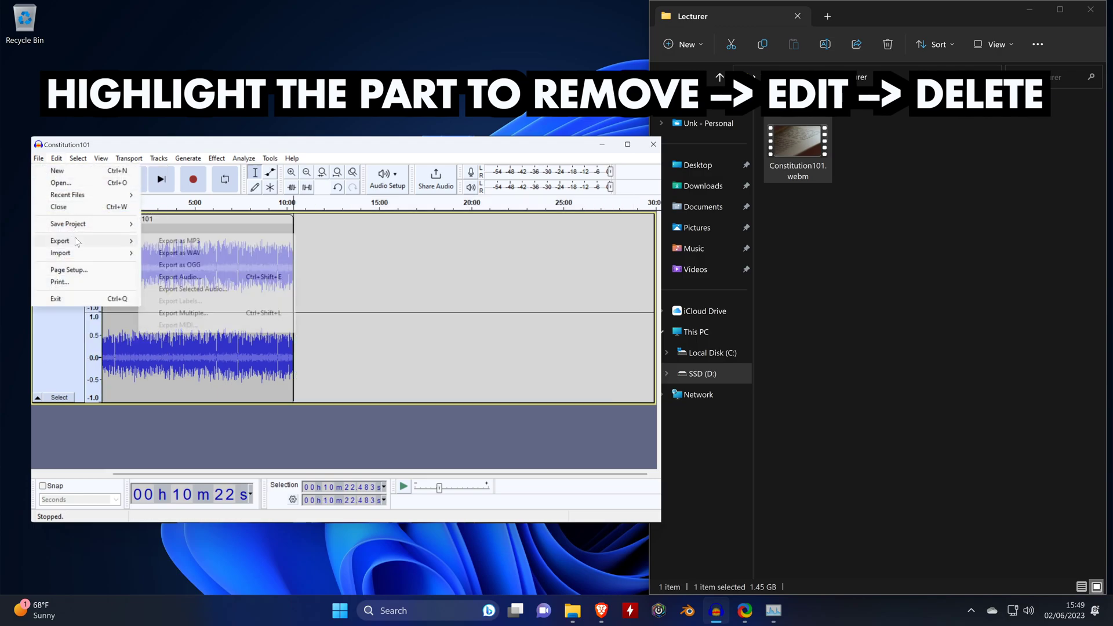
left_click(174, 253)
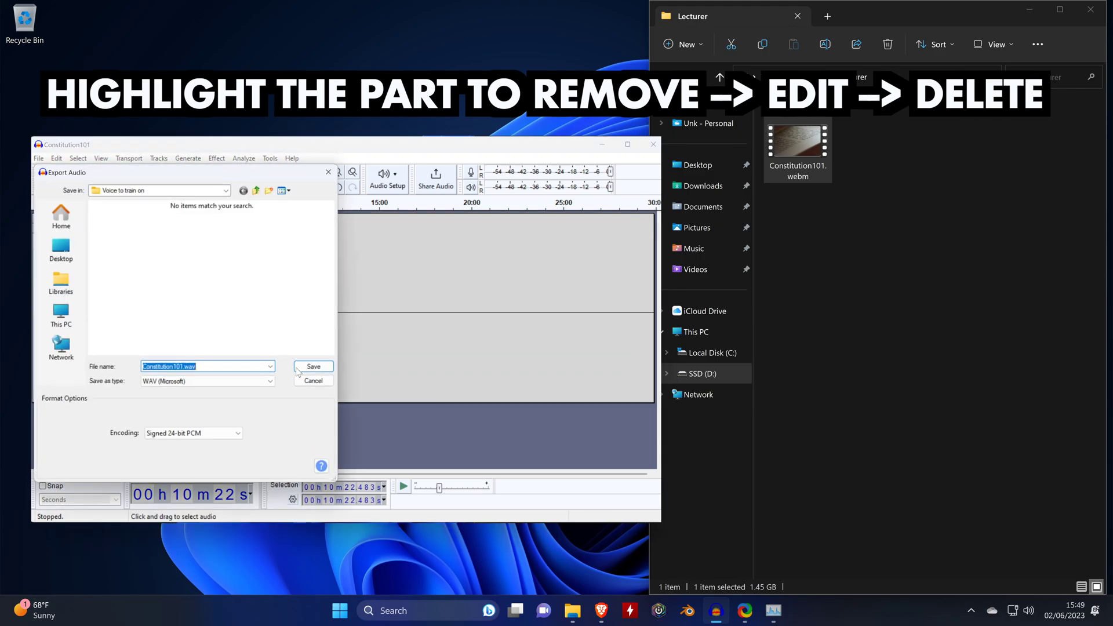
left_click(312, 367)
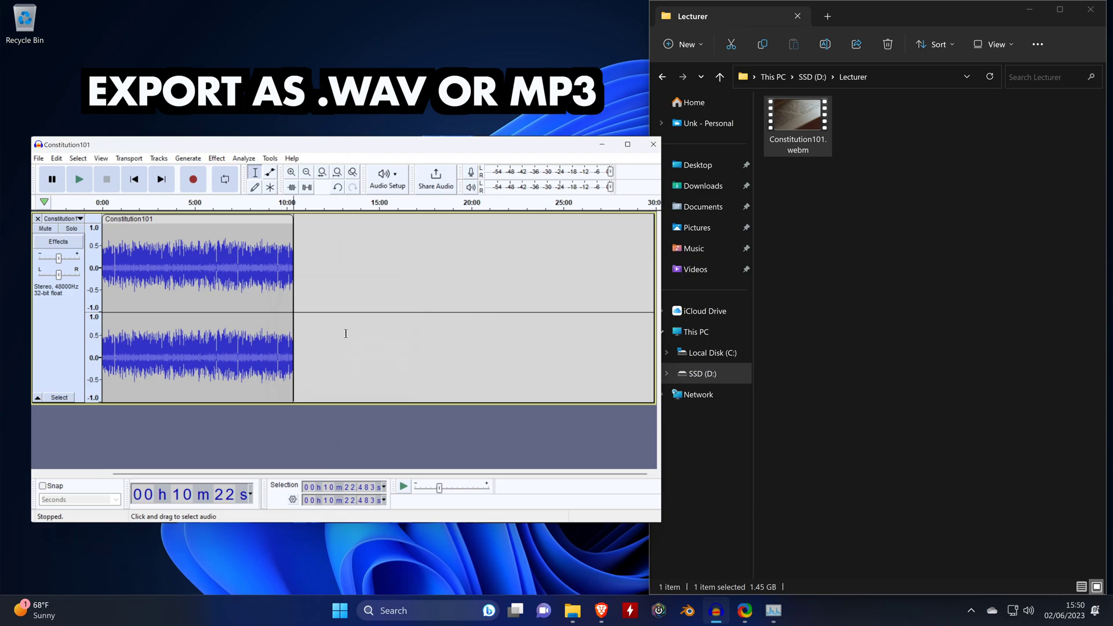
Close Audacity without saving and delete Constitution101.webm, keeping only the WAV
left_click(654, 147)
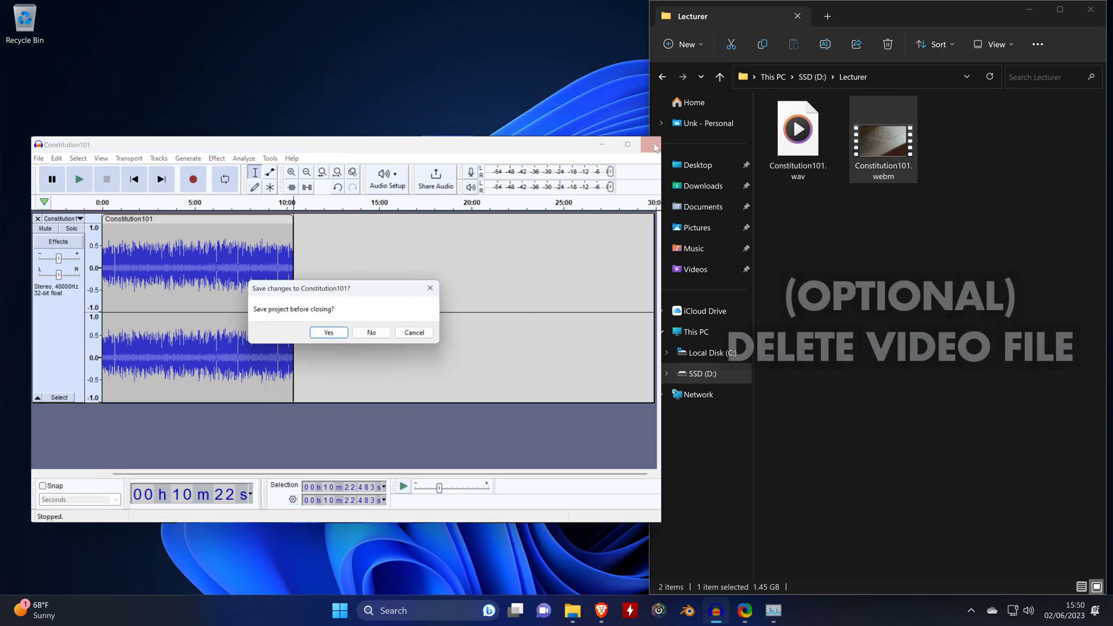
left_click(876, 153)
left_click(371, 332)
right_click(876, 154)
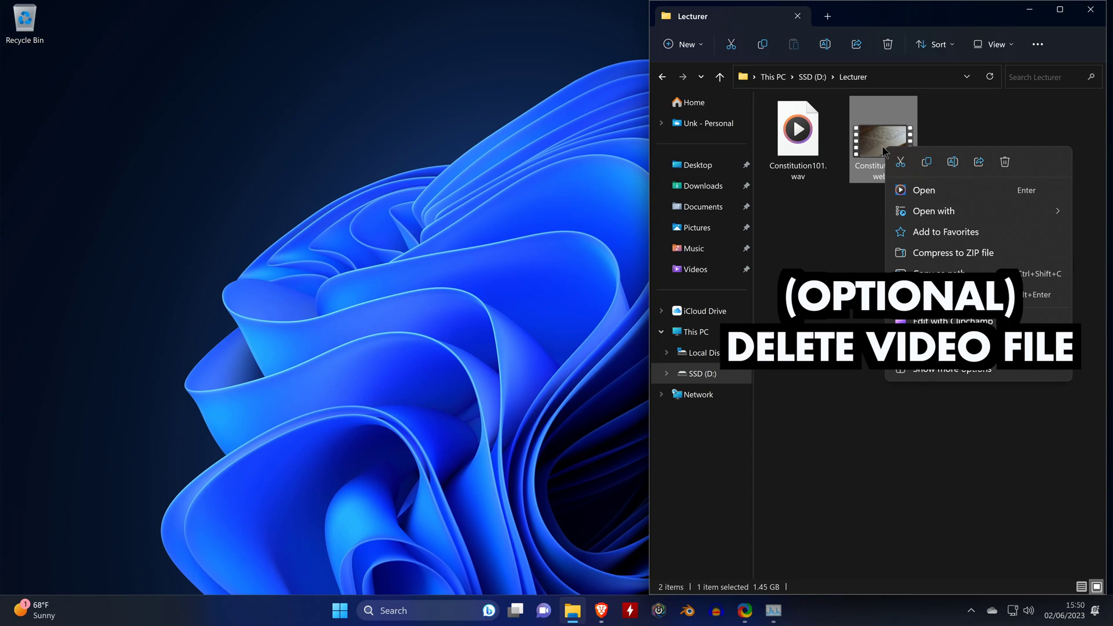
left_click(1002, 159)
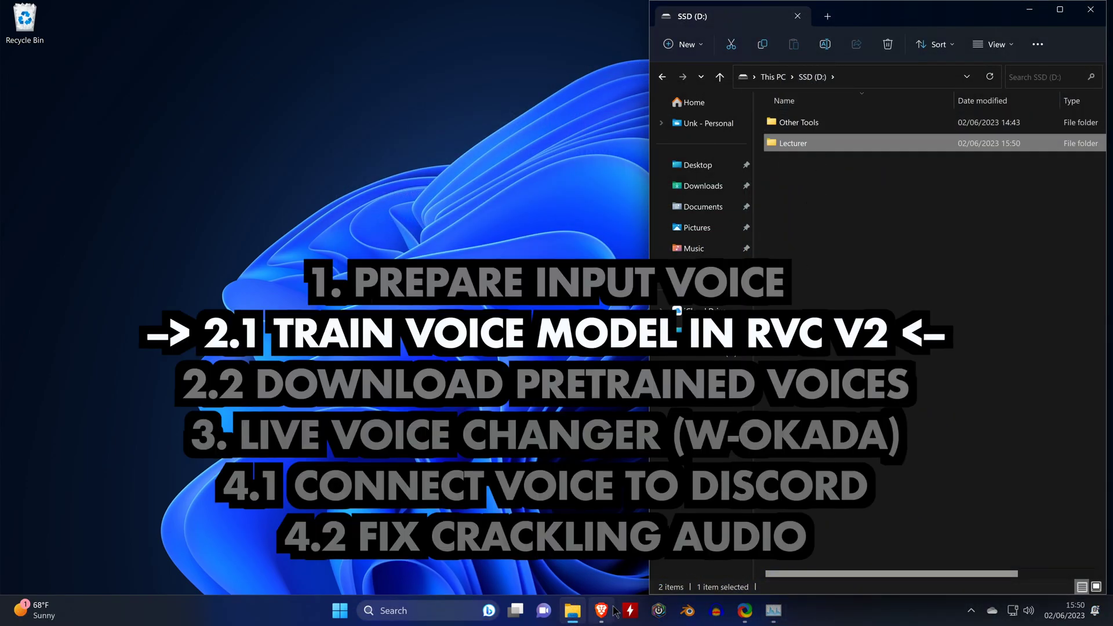
Download RVC-beta.7z from the Hugging Face files page and save it to drive D
left_click(603, 613)
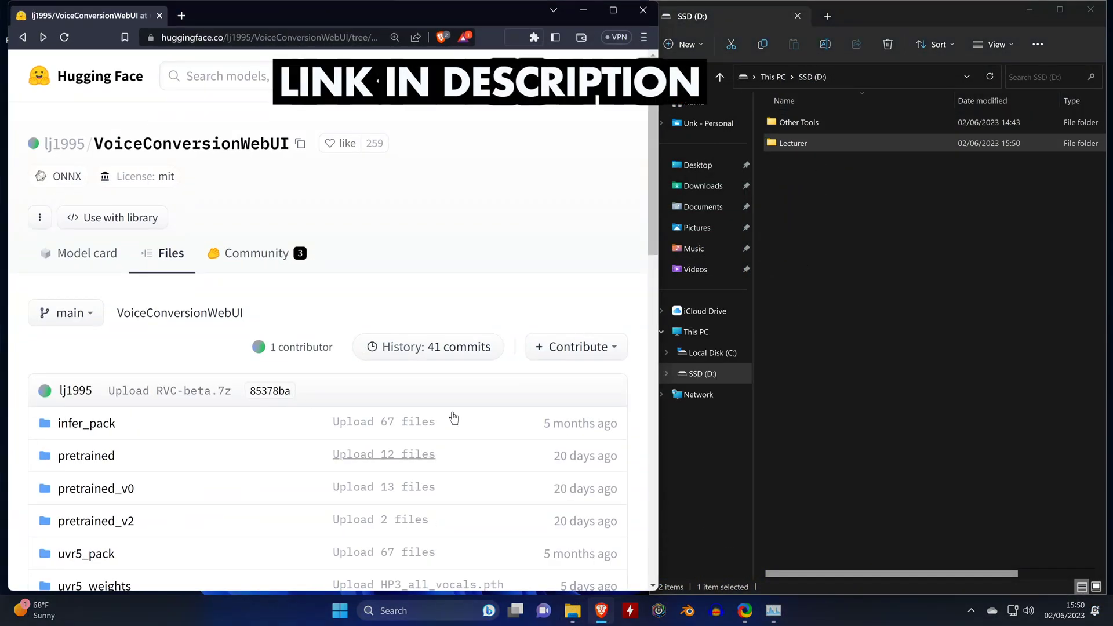
scroll(392, 273, "down", 1)
scroll(392, 276, "down", 5)
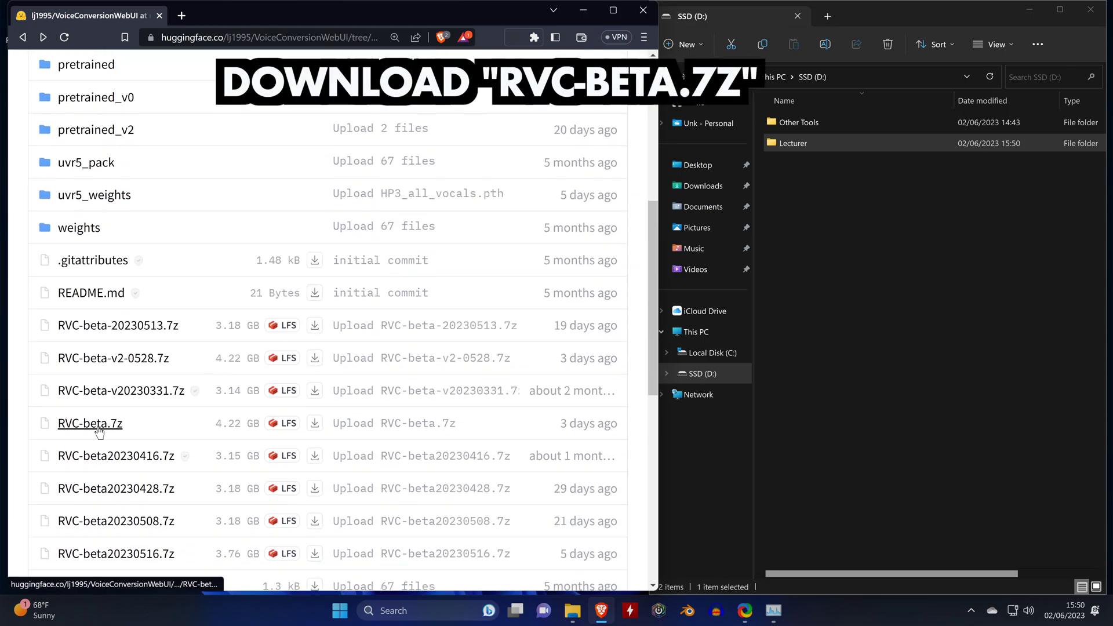
left_click(93, 424)
left_click(493, 442)
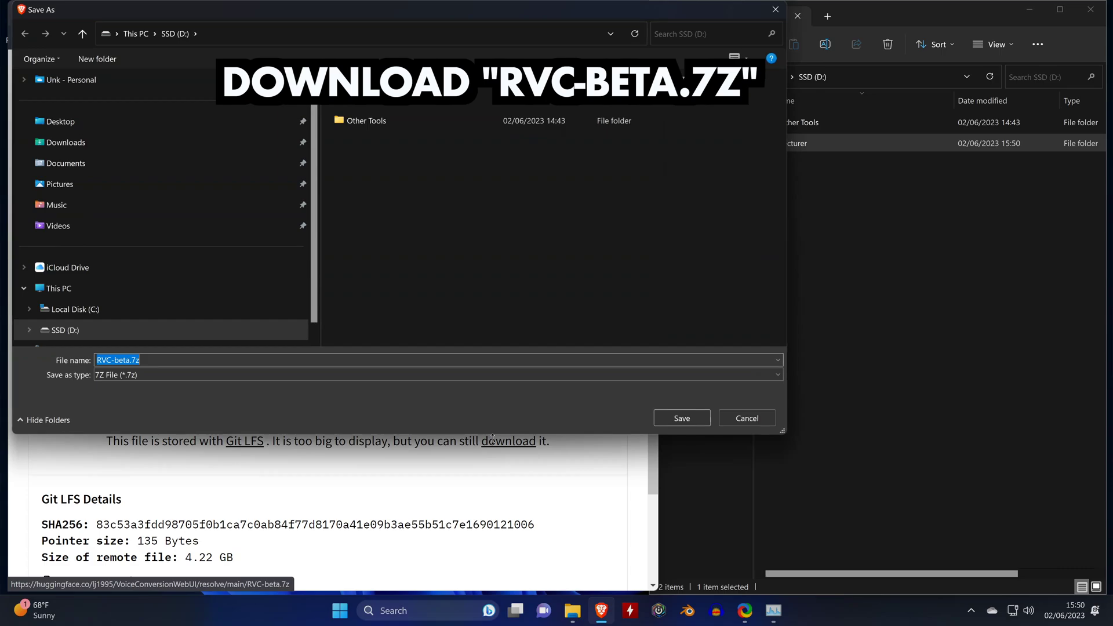
left_click(674, 418)
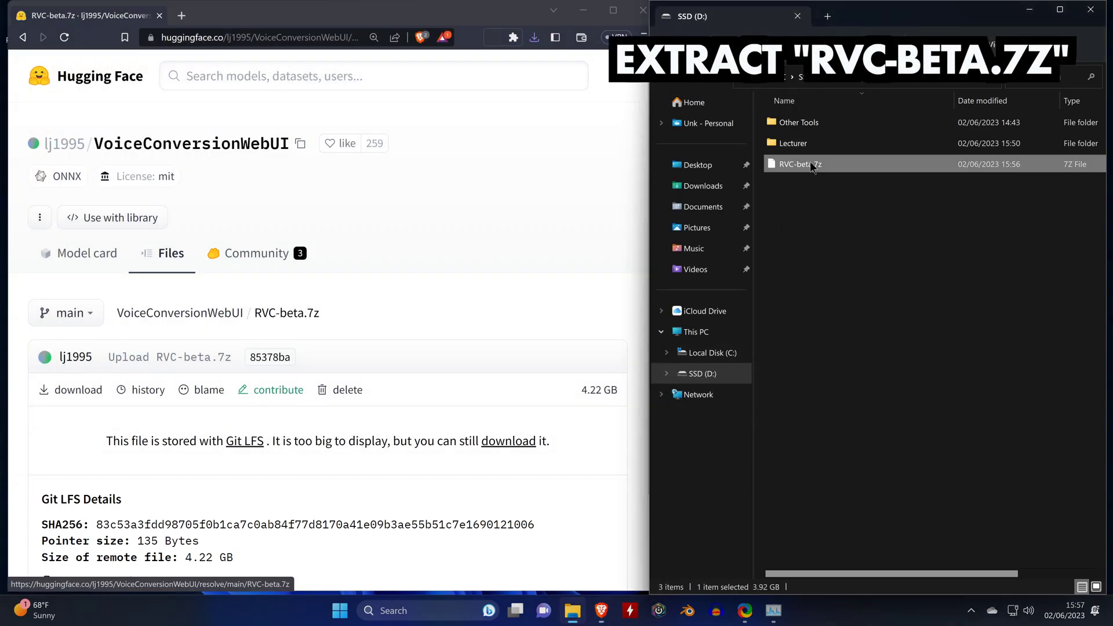
Extract RVC-beta.7z to D:\ with 7-Zip, producing the RVC-beta-v2-0528 folder
right_click(812, 166)
mouse_move(845, 203)
left_click(696, 204)
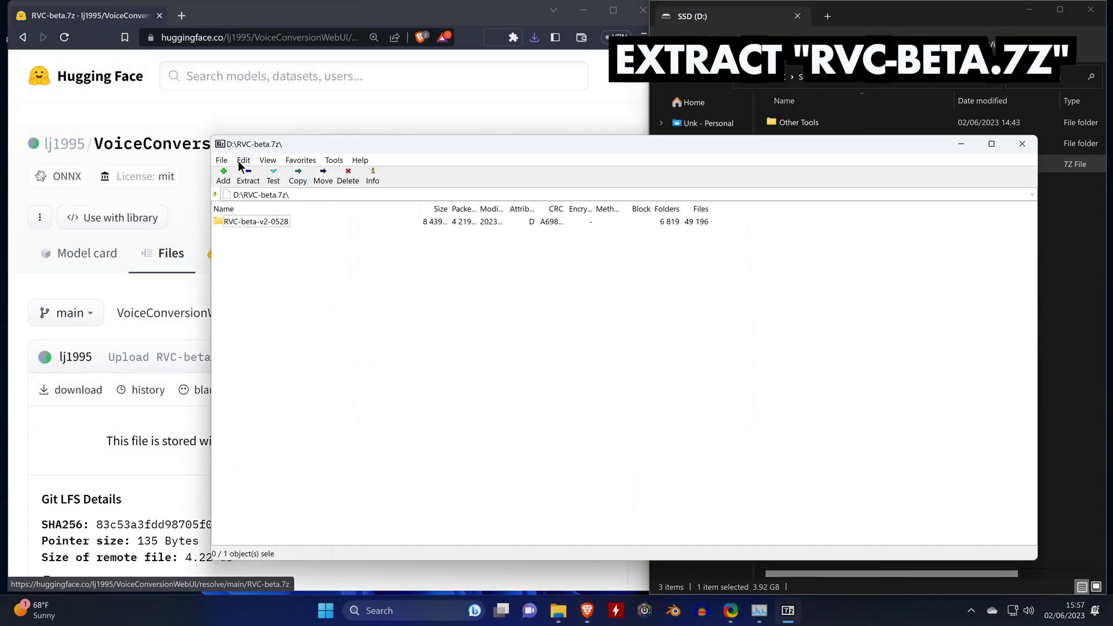
left_click(248, 176)
left_click(611, 371)
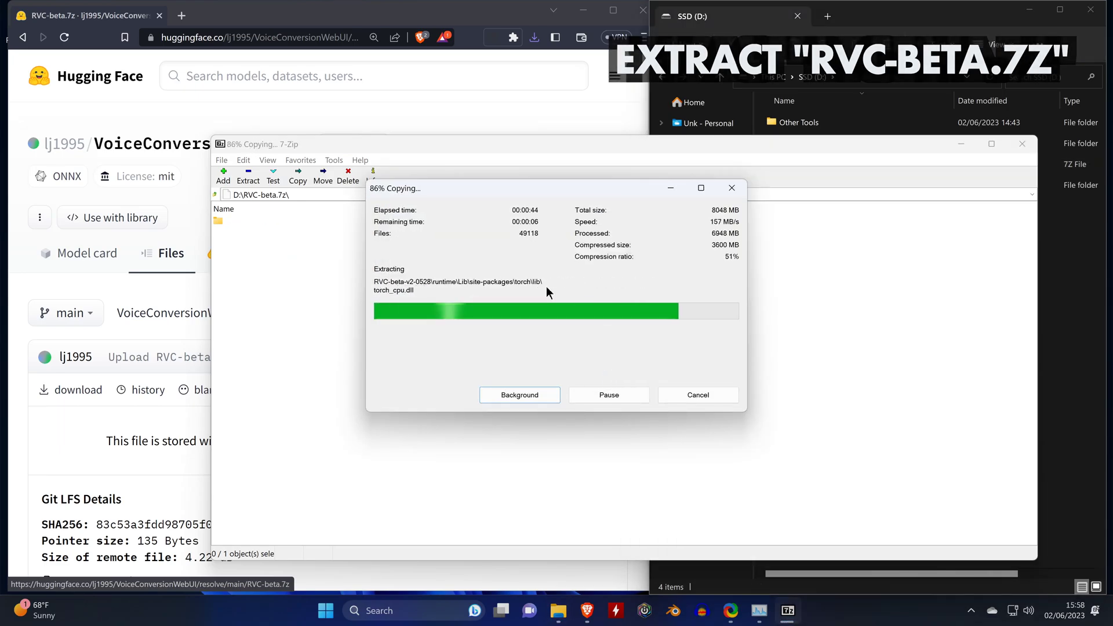
left_click(1021, 145)
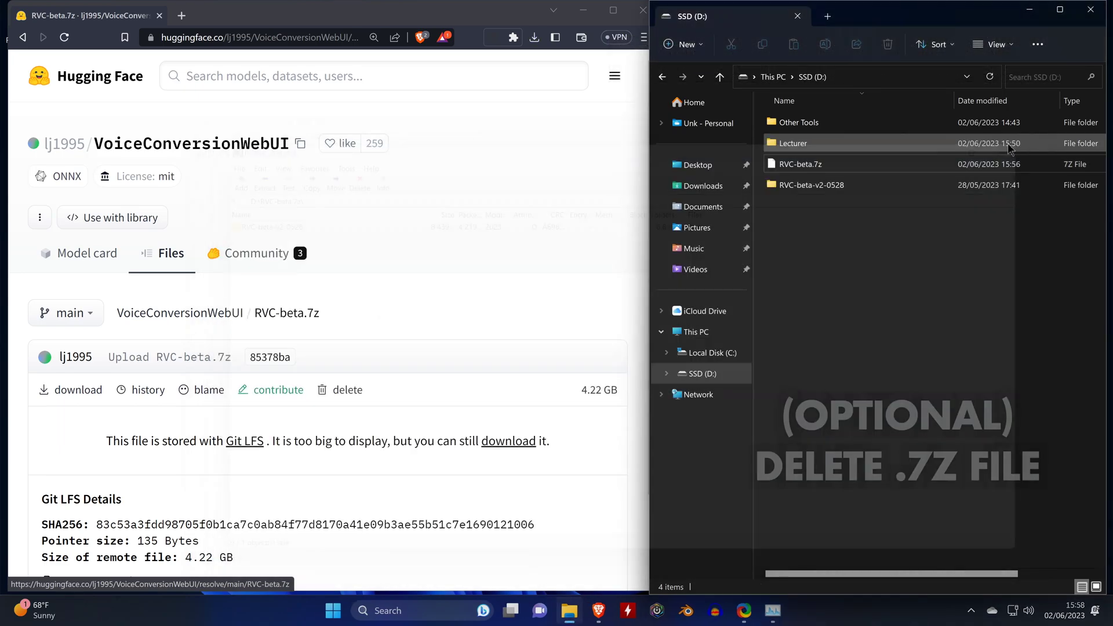
Delete RVC-beta.7z and move the Lecturer folder into RVC-beta-v2-0528
right_click(777, 167)
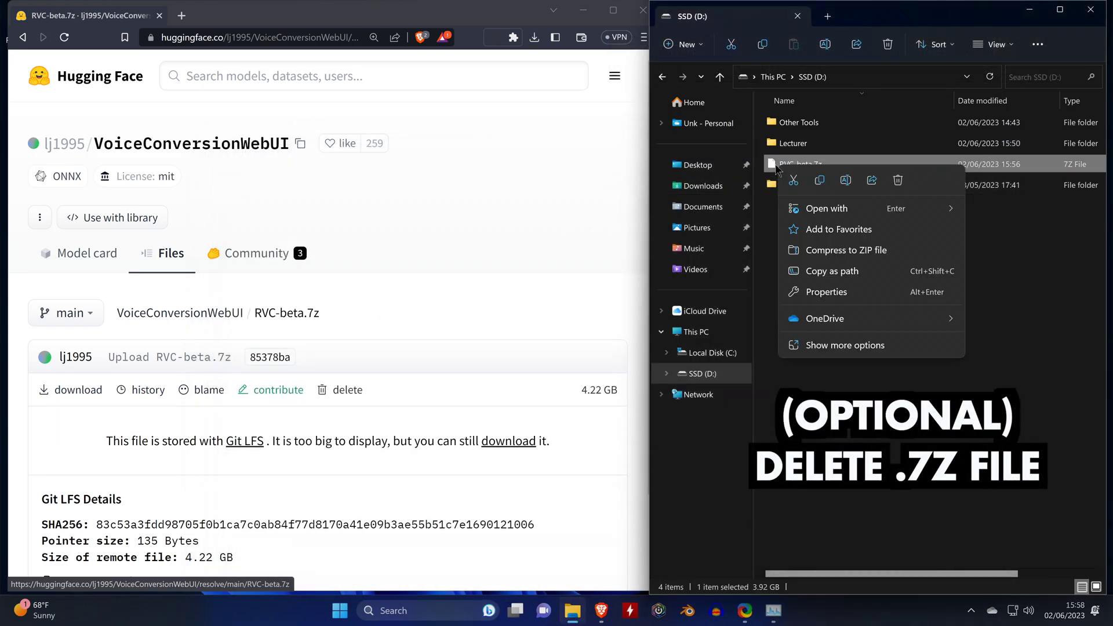
left_click(898, 181)
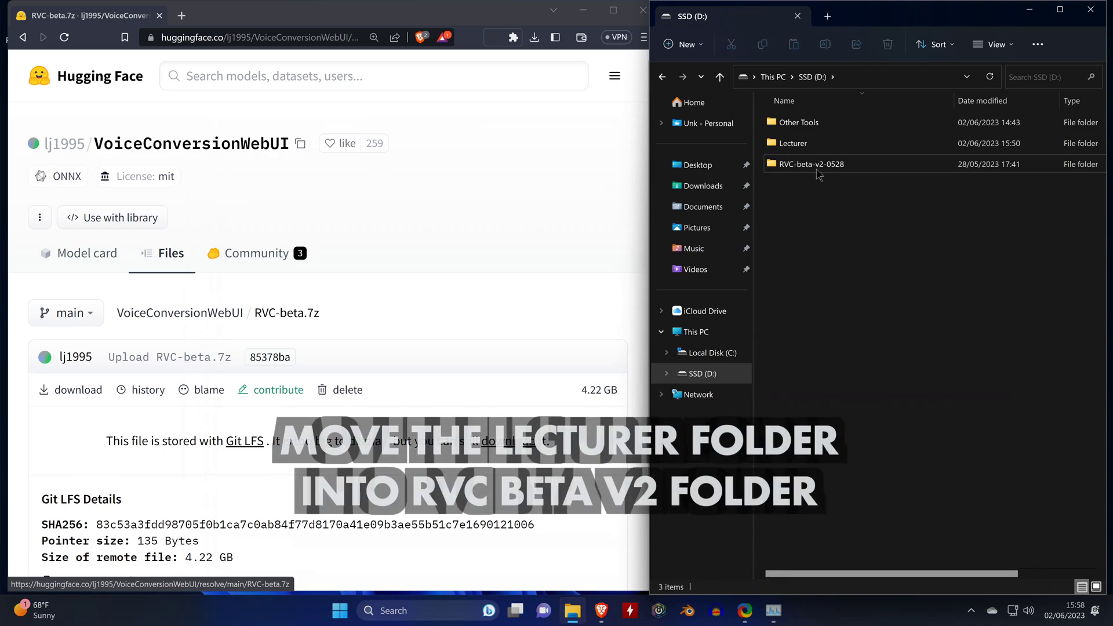
left_click(794, 145)
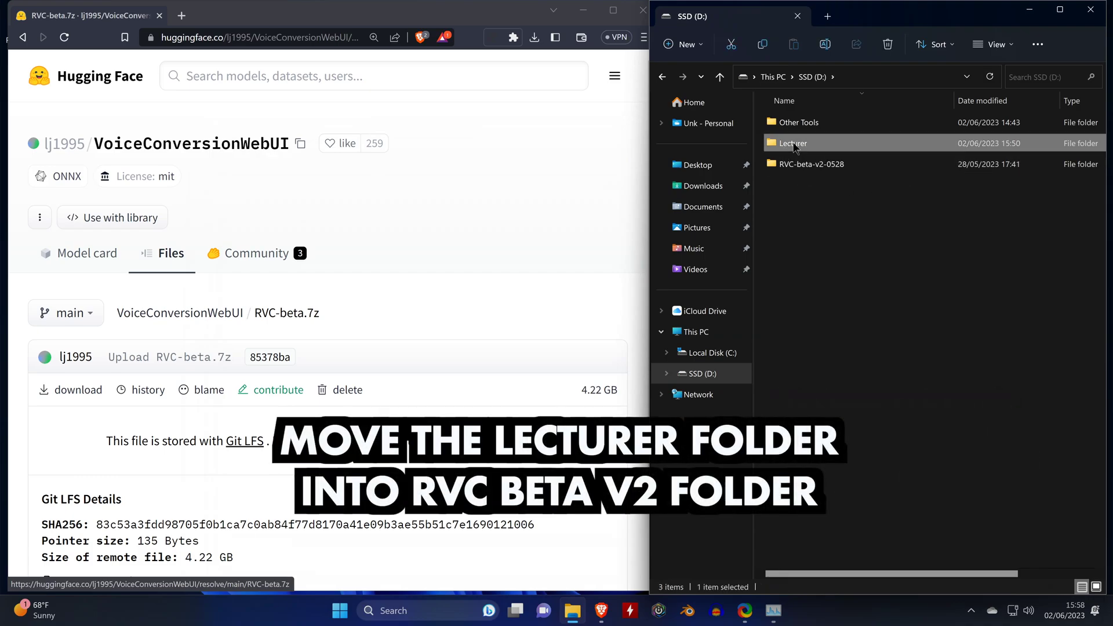
left_click_drag(793, 145, 810, 167)
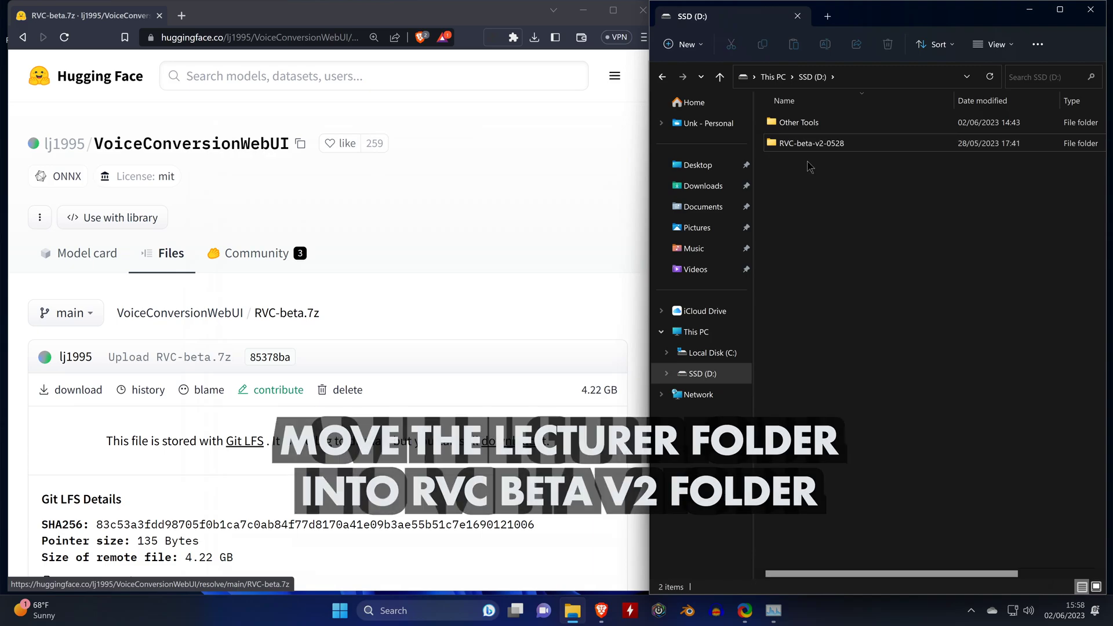
Launch go-web.bat from inside RVC-beta-v2-0528 to start the WebUI
double_click(809, 143)
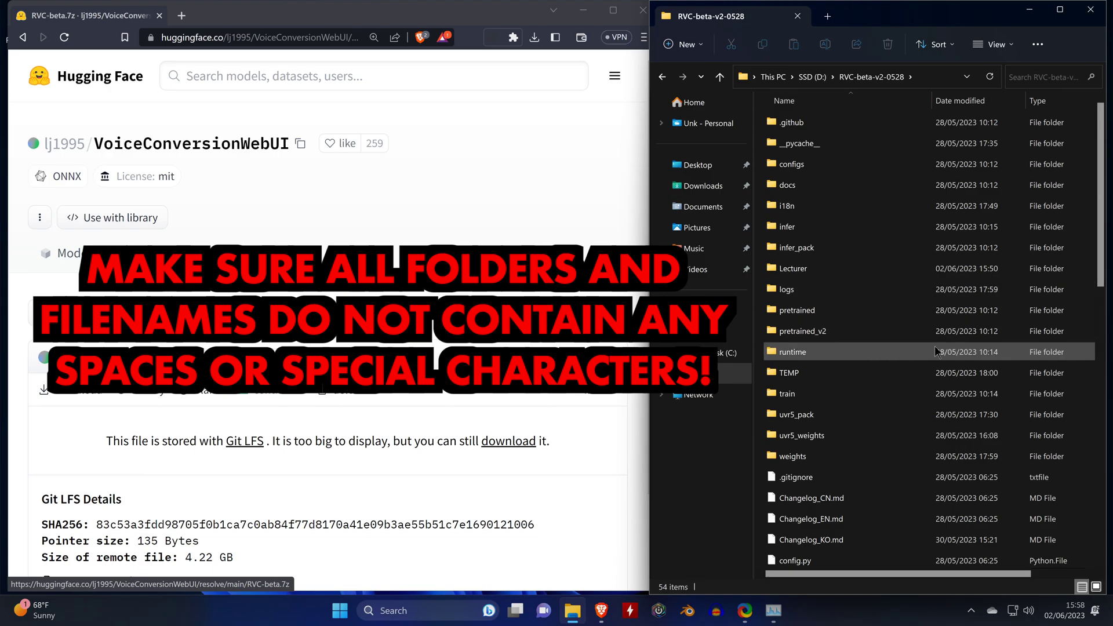
scroll(925, 353, "down", 2)
scroll(922, 355, "down", 4)
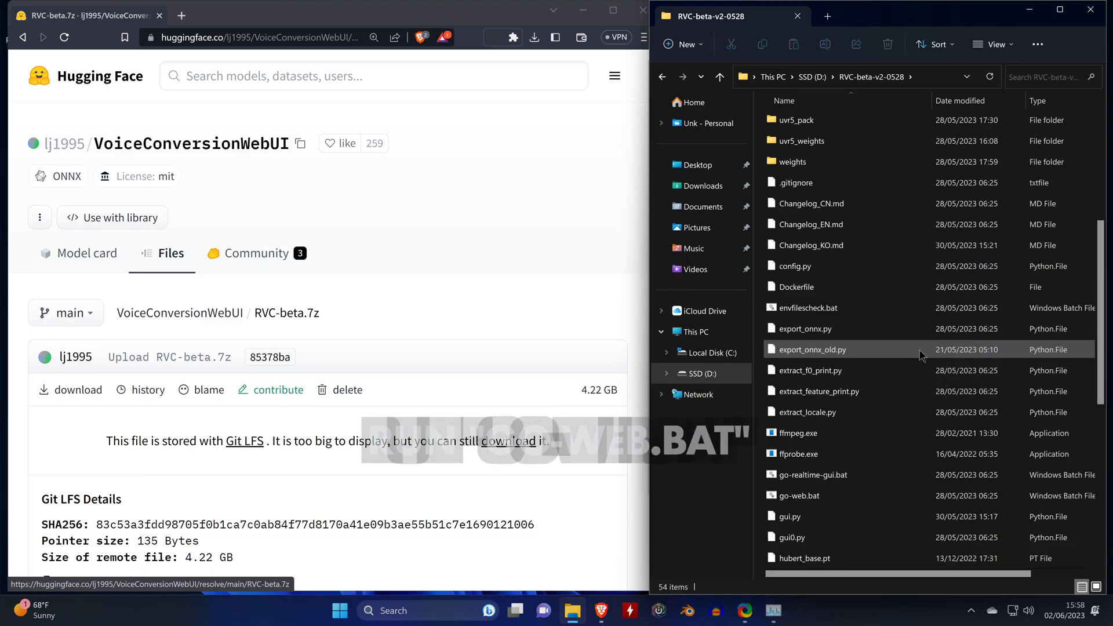
double_click(800, 434)
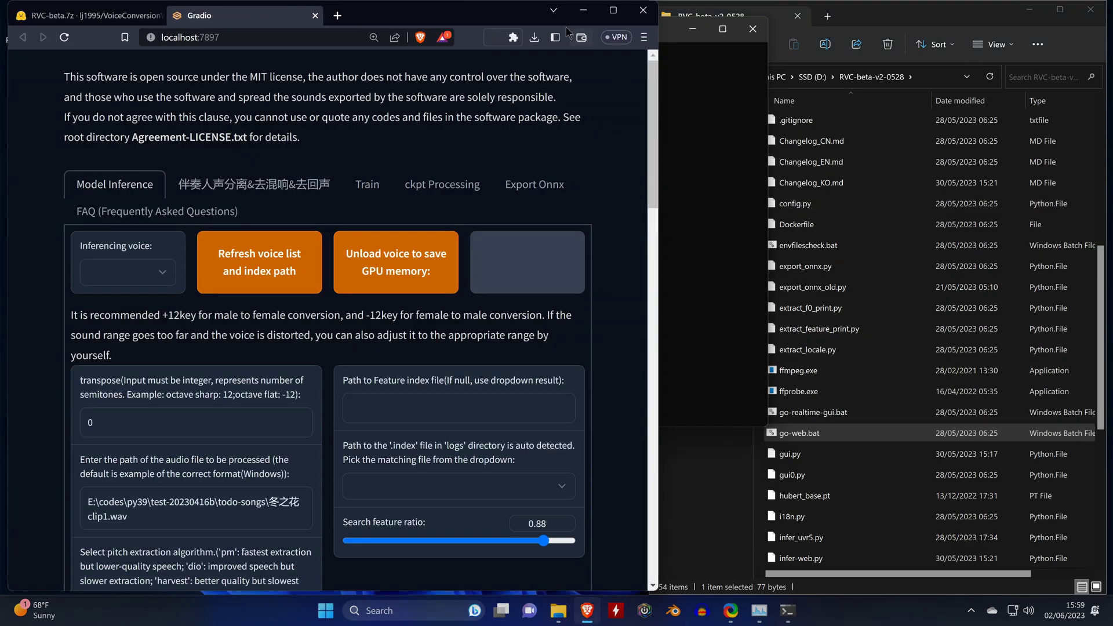
Maximize the browser, close the Hugging Face tab and go to the WebUI's Train tab
double_click(618, 17)
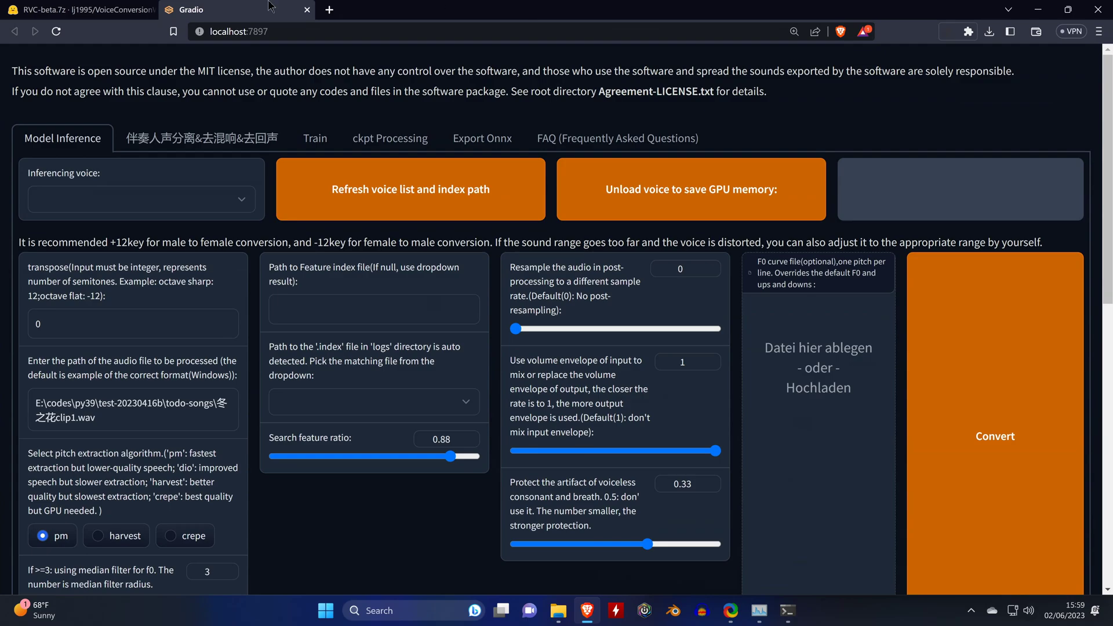
left_click(150, 11)
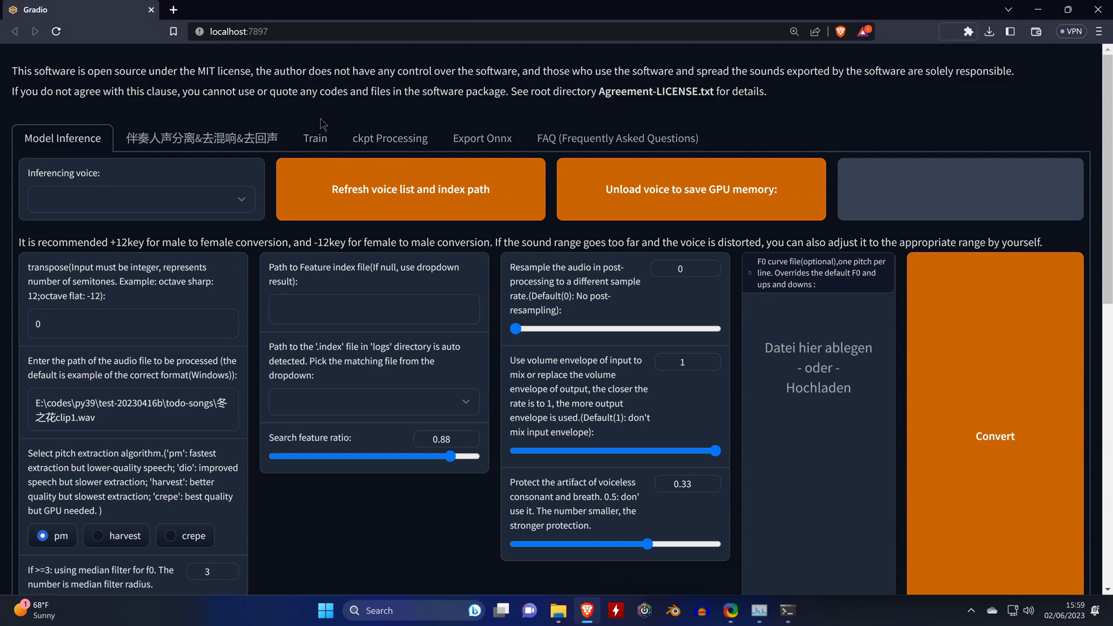
left_click(316, 145)
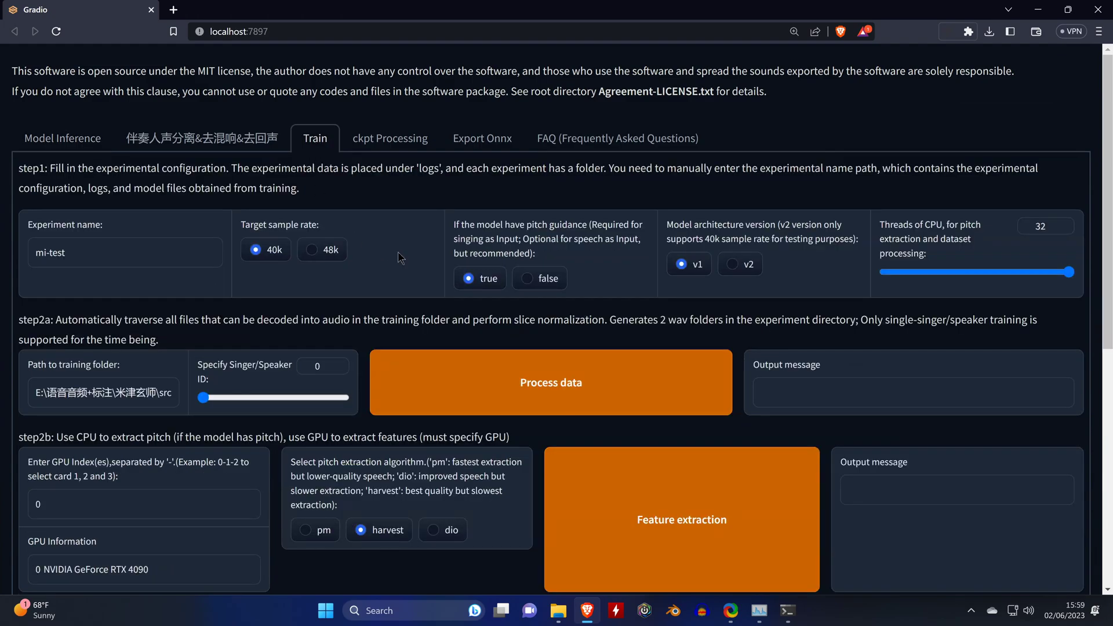
Rename the experiment from mi-test to Lecturer, choose v2, and clear the training-folder path
left_click_drag(171, 259, 1, 259)
type("Lecturer")
left_click(740, 267)
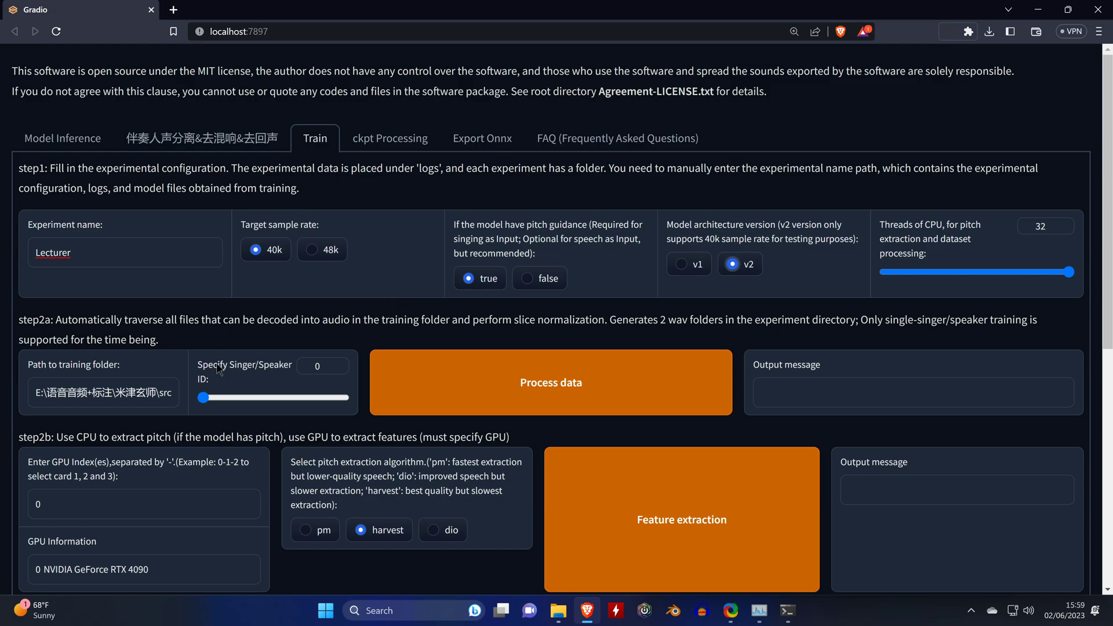
triple_click(103, 399)
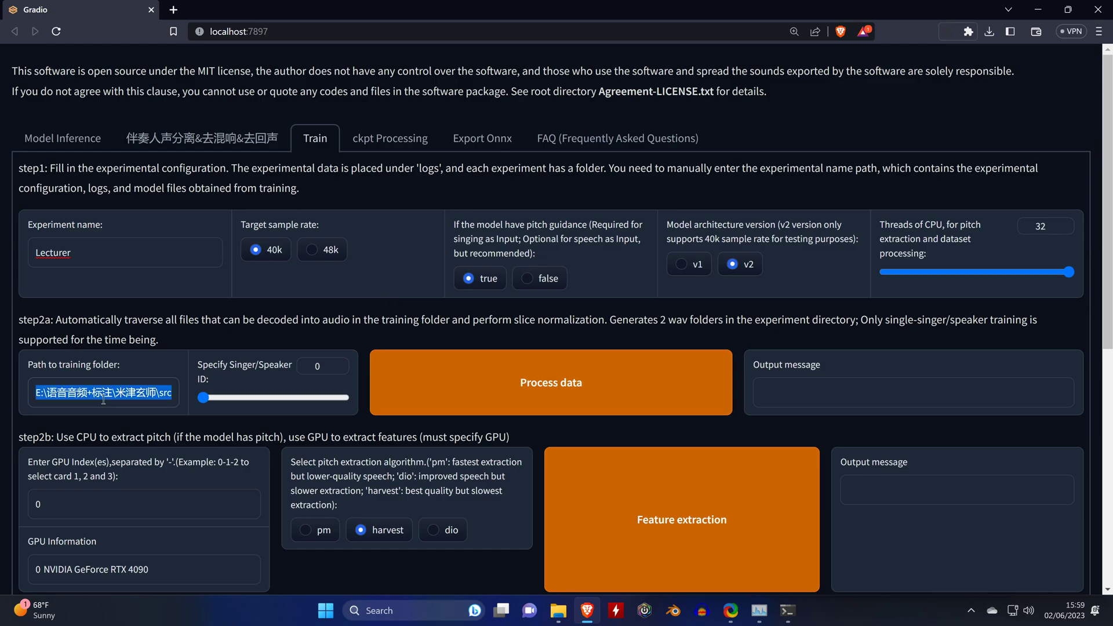
key("BackSpace")
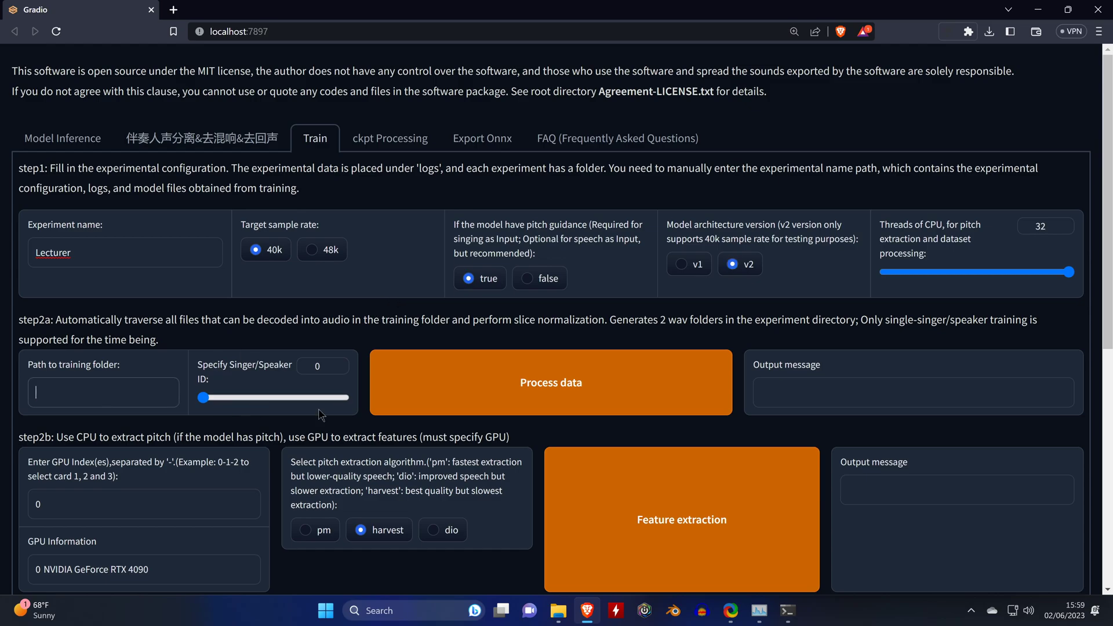
Copy the Lecturer folder's path, D:\RVC-beta-v2-0528\Lecturer, from File Explorer's address bar
left_click(558, 610)
scroll(799, 365, "up", 6)
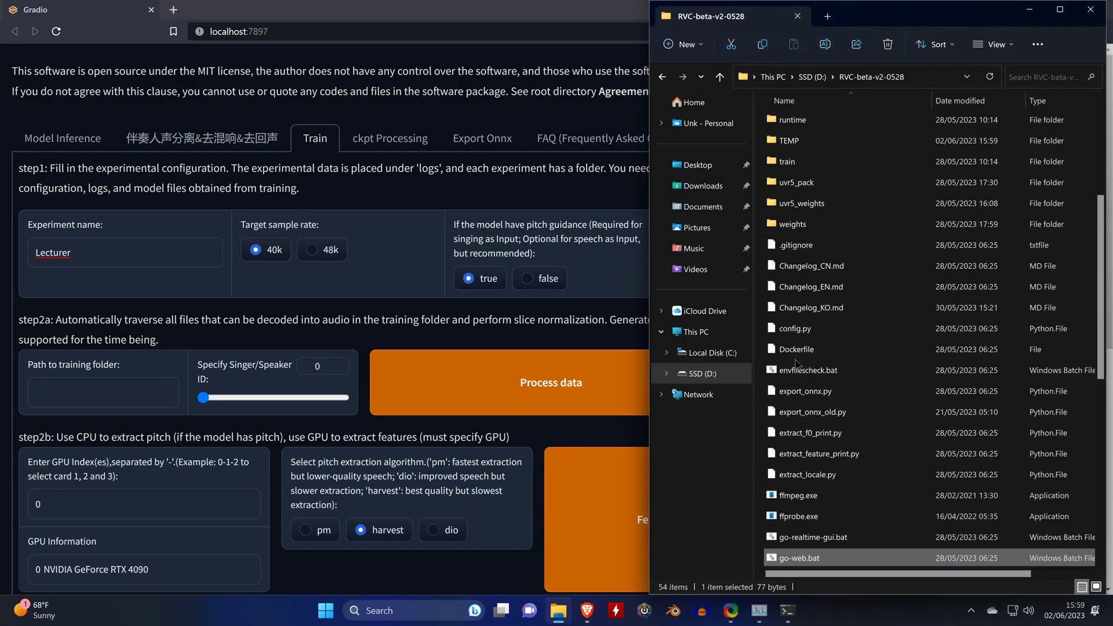
double_click(793, 275)
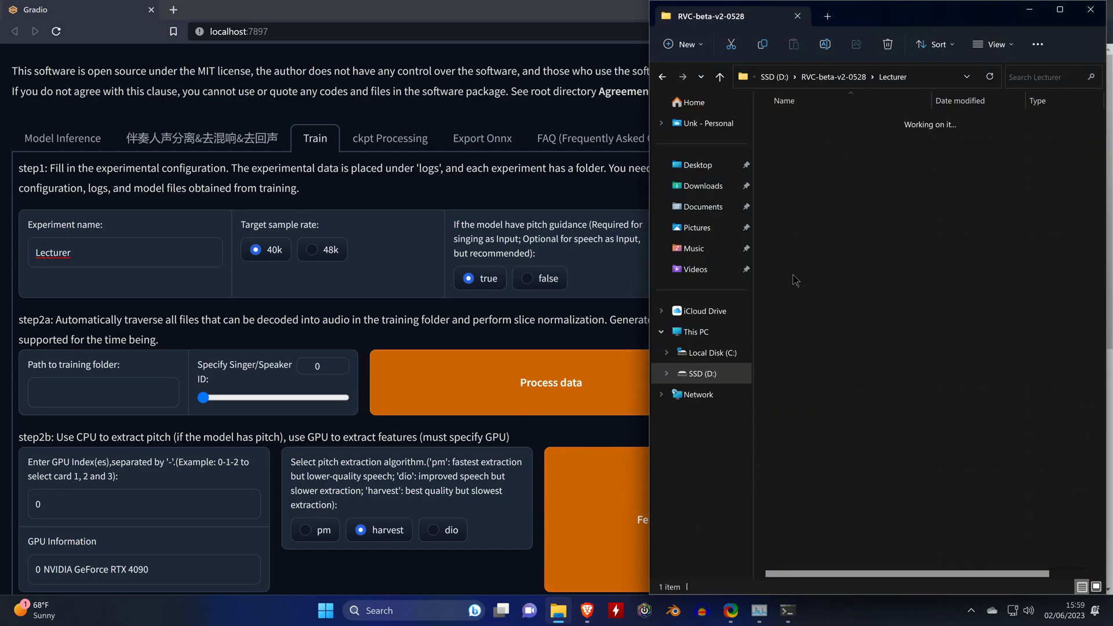
left_click(927, 77)
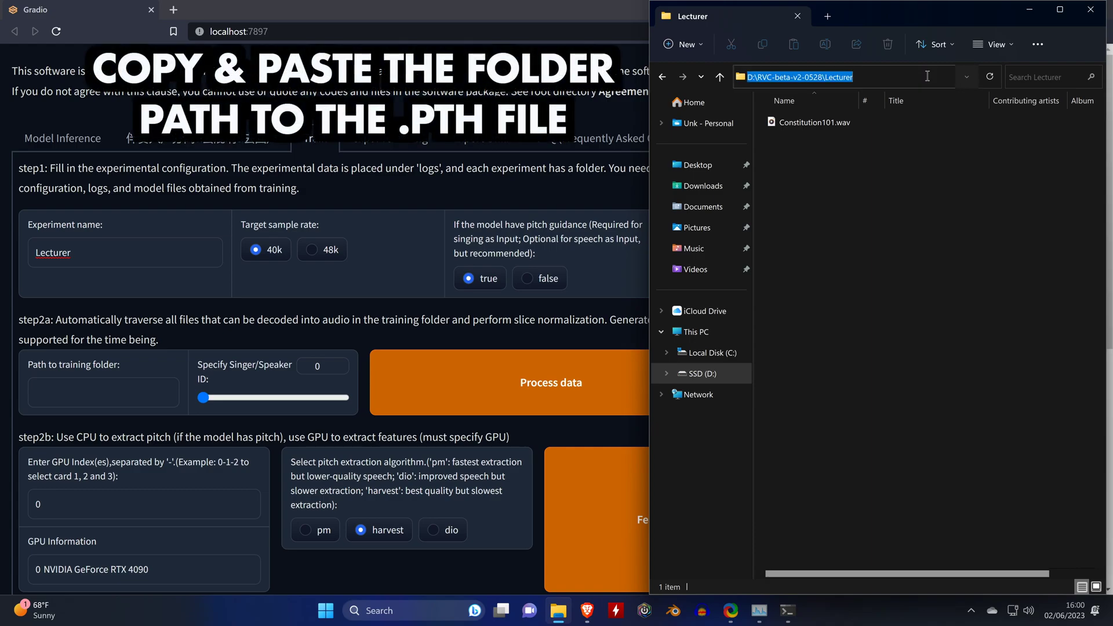
right_click(839, 79)
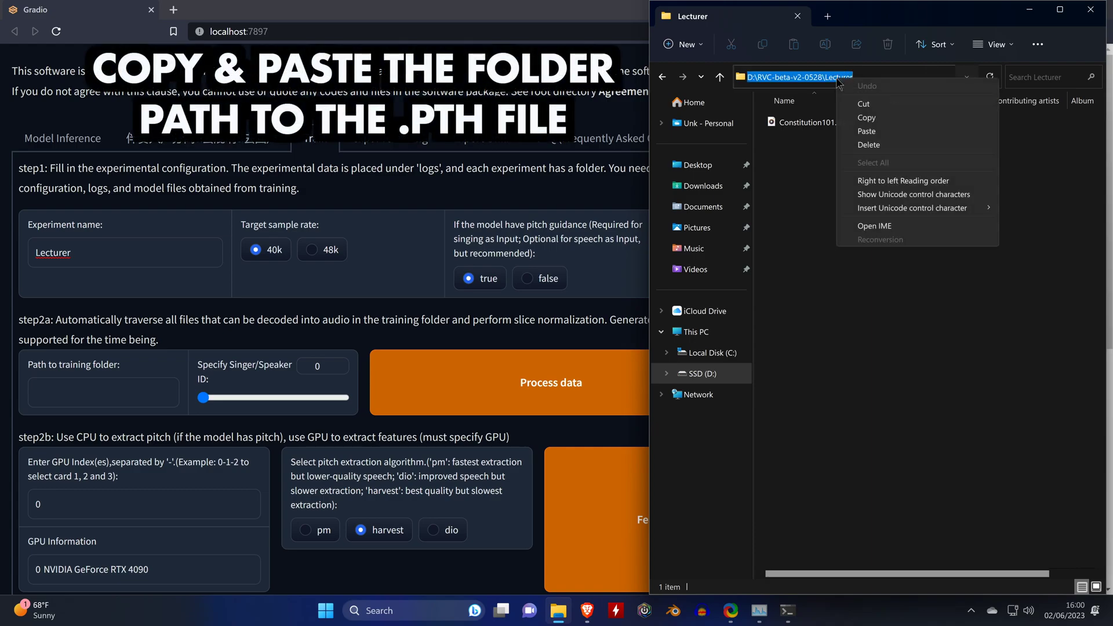
left_click(868, 119)
Paste the Lecturer path into the WebUI training-folder field
left_click(95, 398)
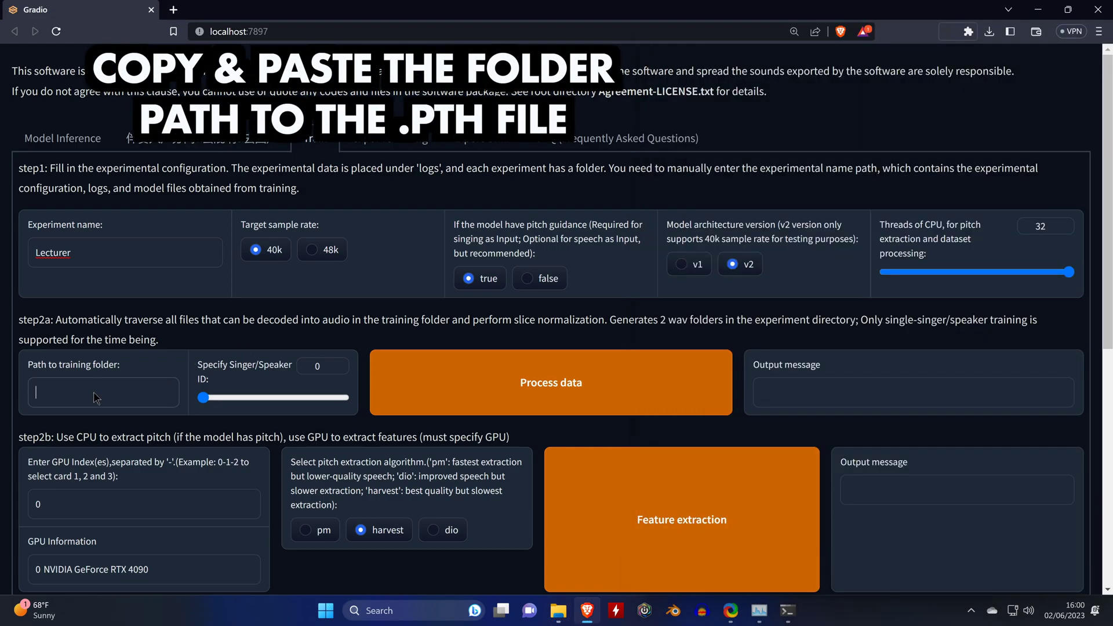
right_click(96, 397)
left_click(139, 252)
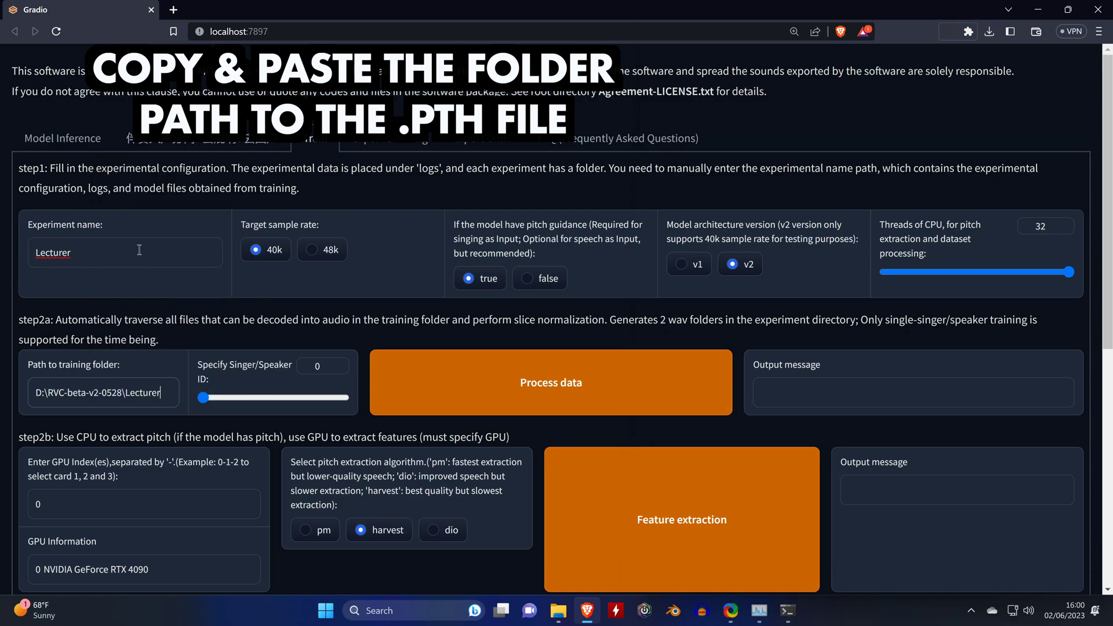
Preprocess the Lecturer training audio and check the console log
left_click(561, 378)
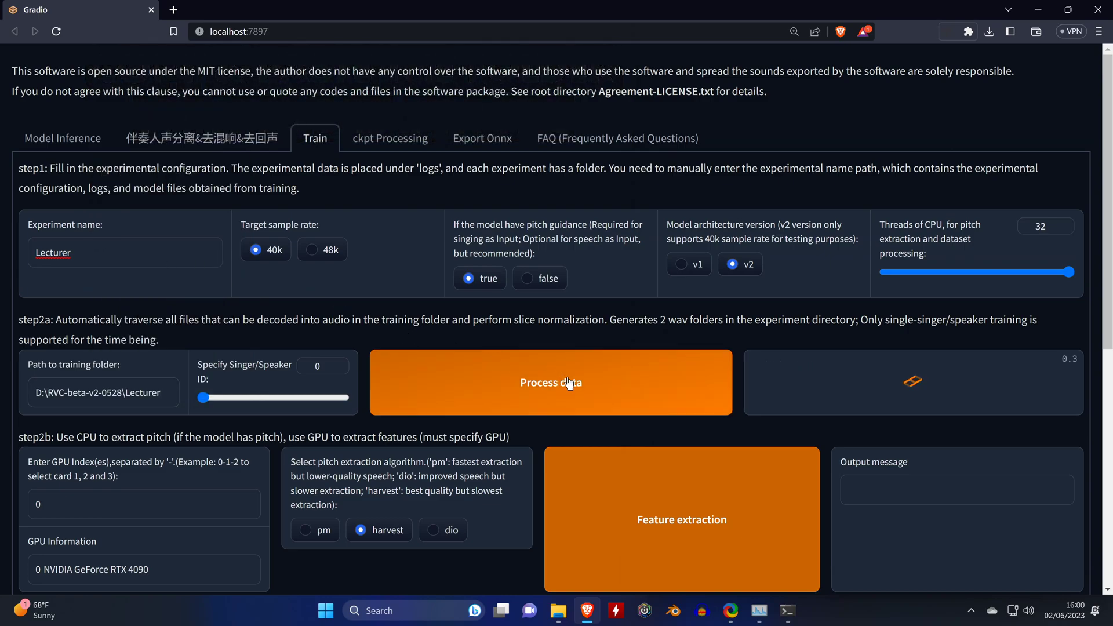
left_click(794, 610)
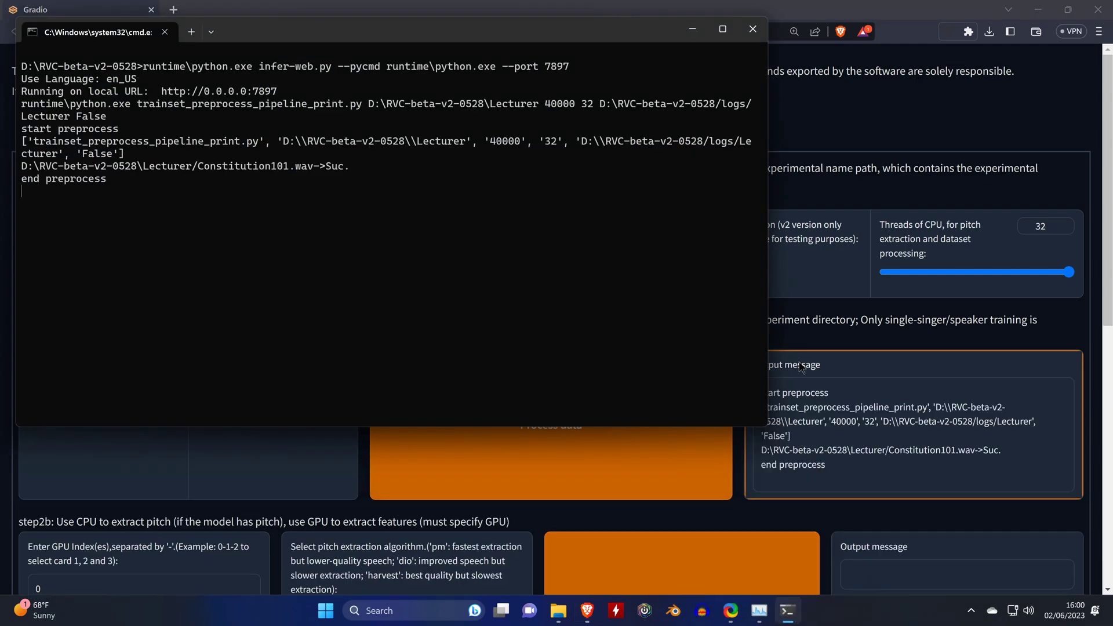
left_click(810, 327)
Run pitch and feature extraction on GPU 0 until the console reports all-feature-done
scroll(606, 310, "down", 3)
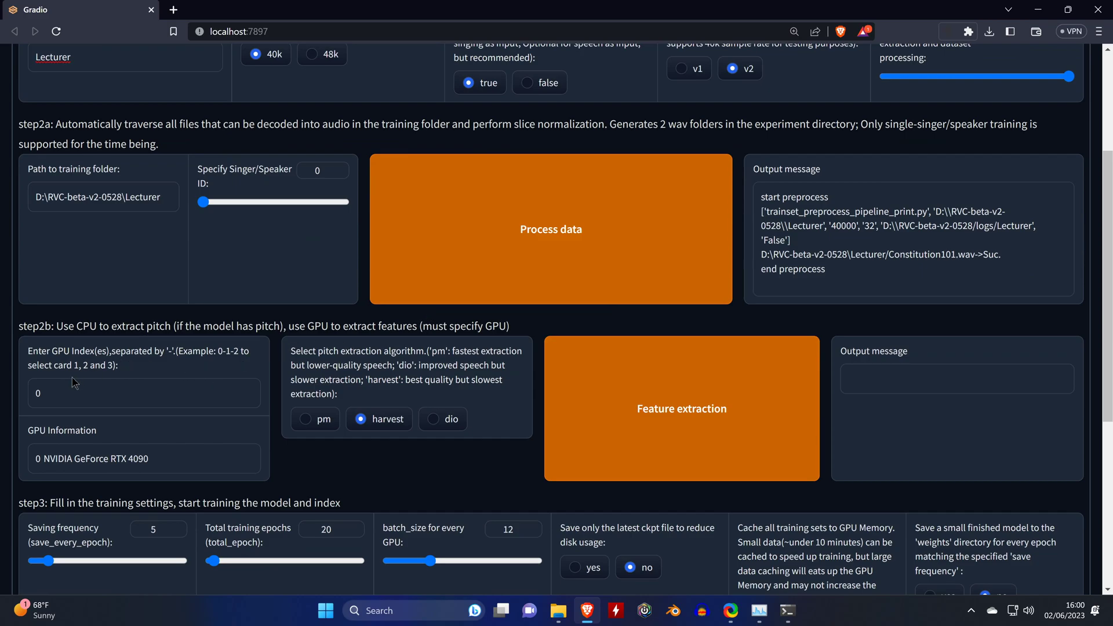
left_click_drag(51, 326, 20, 323)
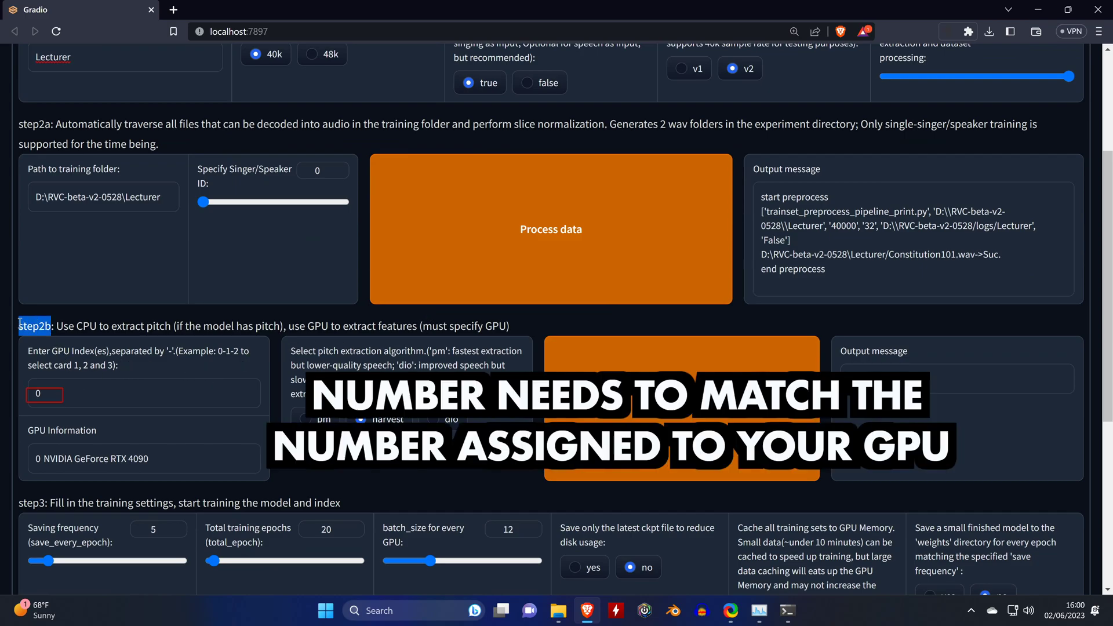
left_click(59, 327)
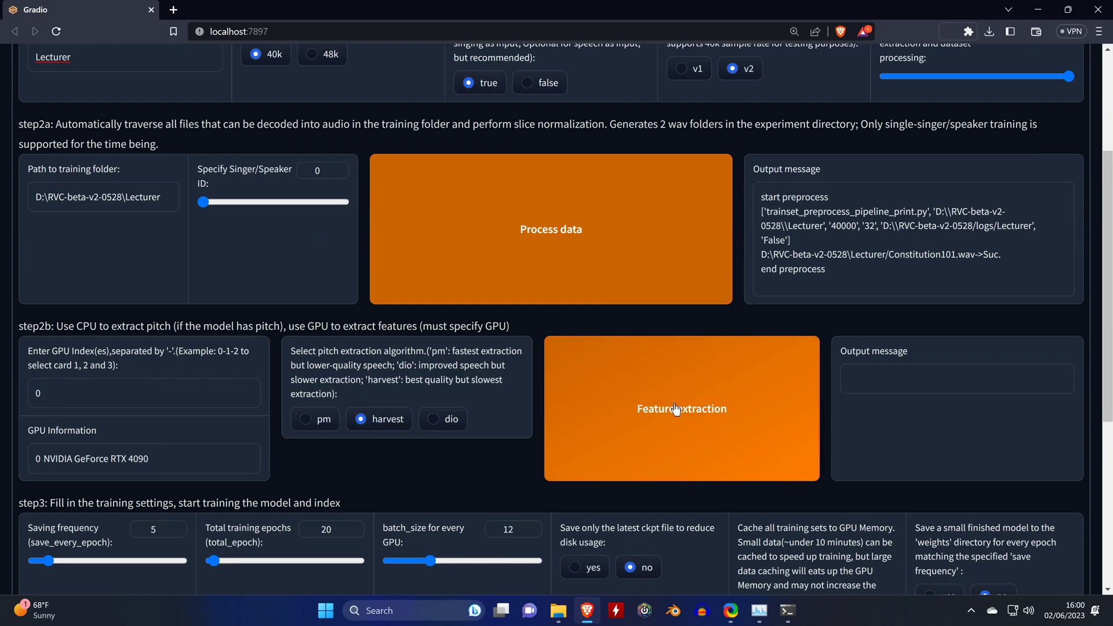
left_click(676, 409)
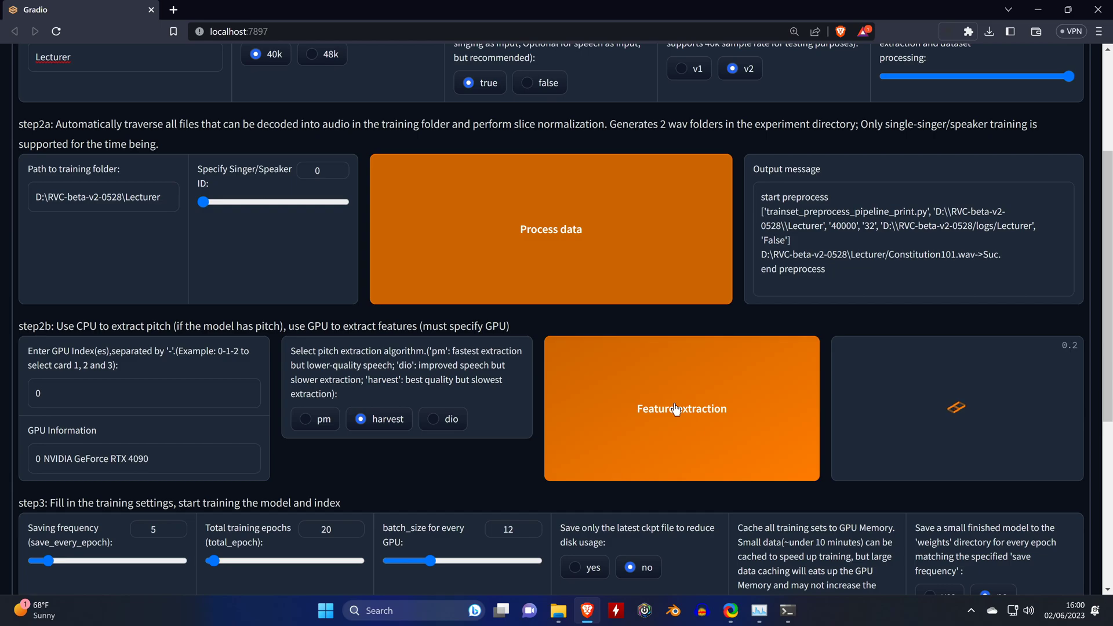
left_click(796, 617)
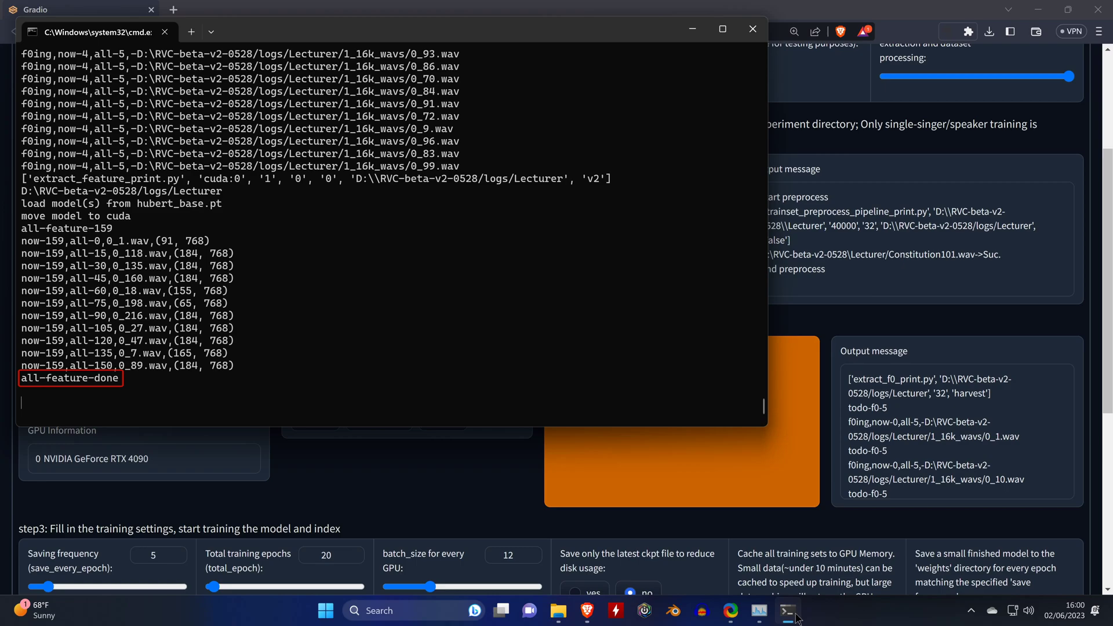
left_click(820, 325)
scroll(820, 325, "down", 6)
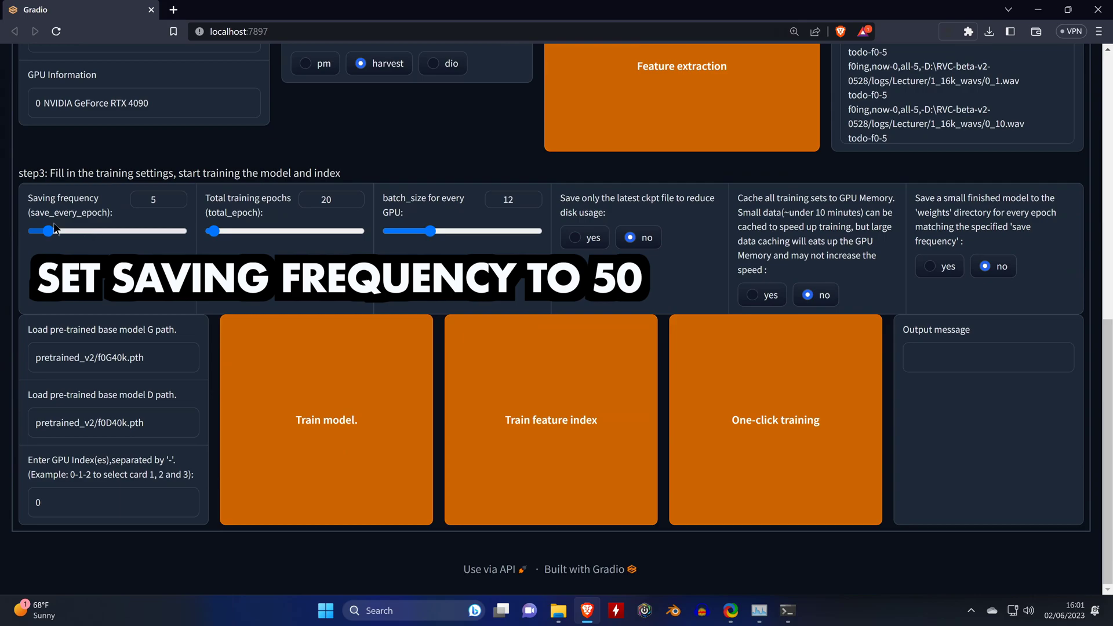
Set save frequency to 50 and total epochs to 300, and save only the latest checkpoint
left_click_drag(49, 232, 185, 237)
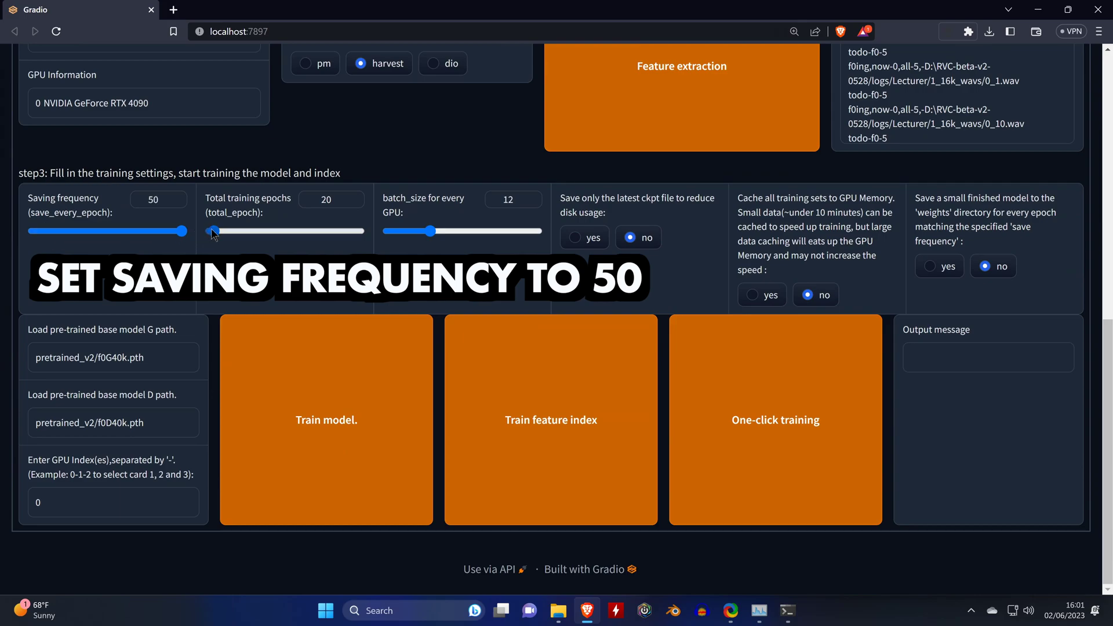
left_click_drag(215, 233, 255, 231)
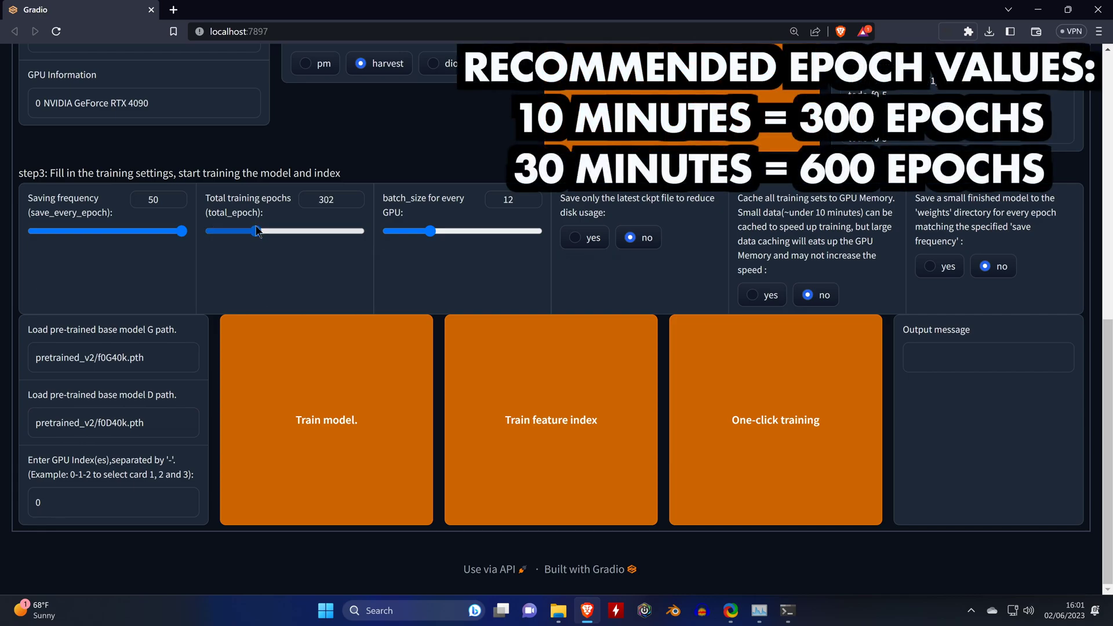
left_click(353, 202)
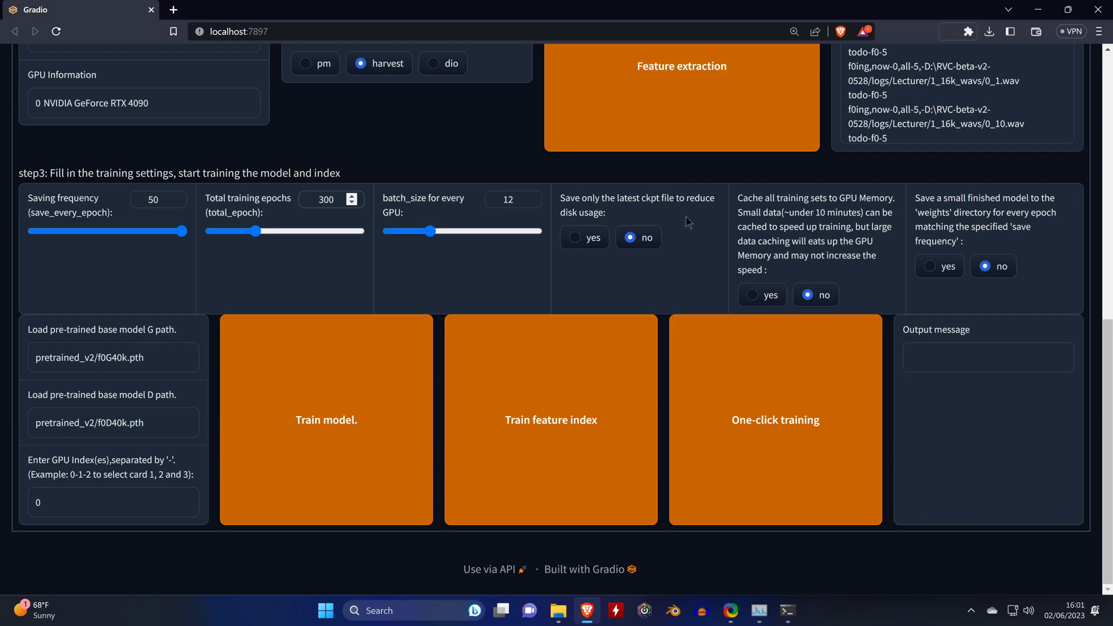
left_click(576, 238)
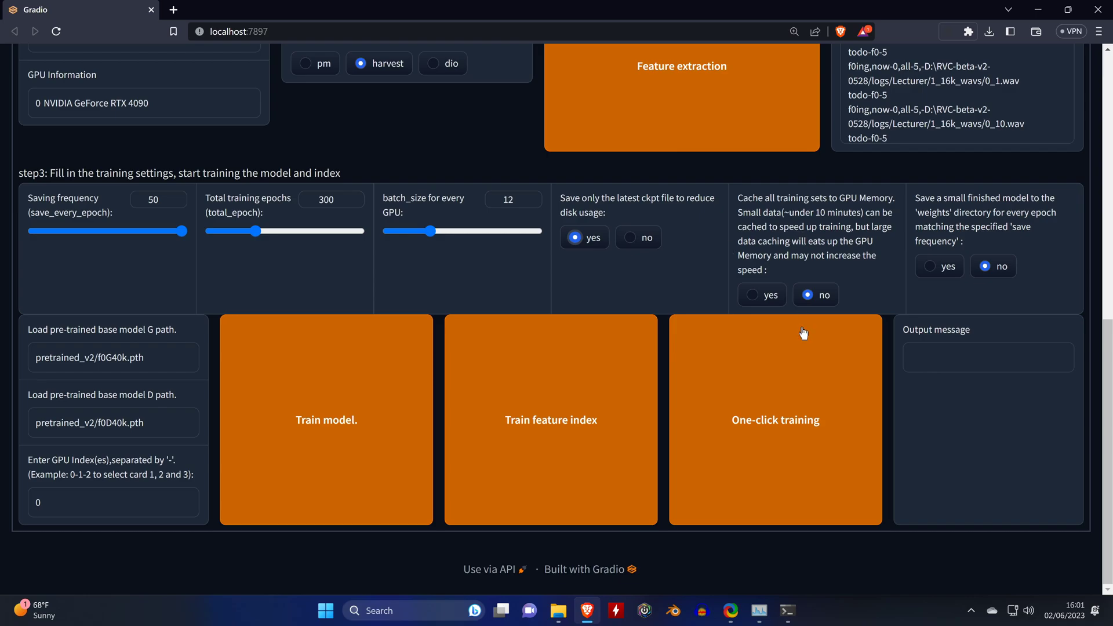
Start one-click training of the Lecturer model and watch the console until all processes complete
left_click(809, 413)
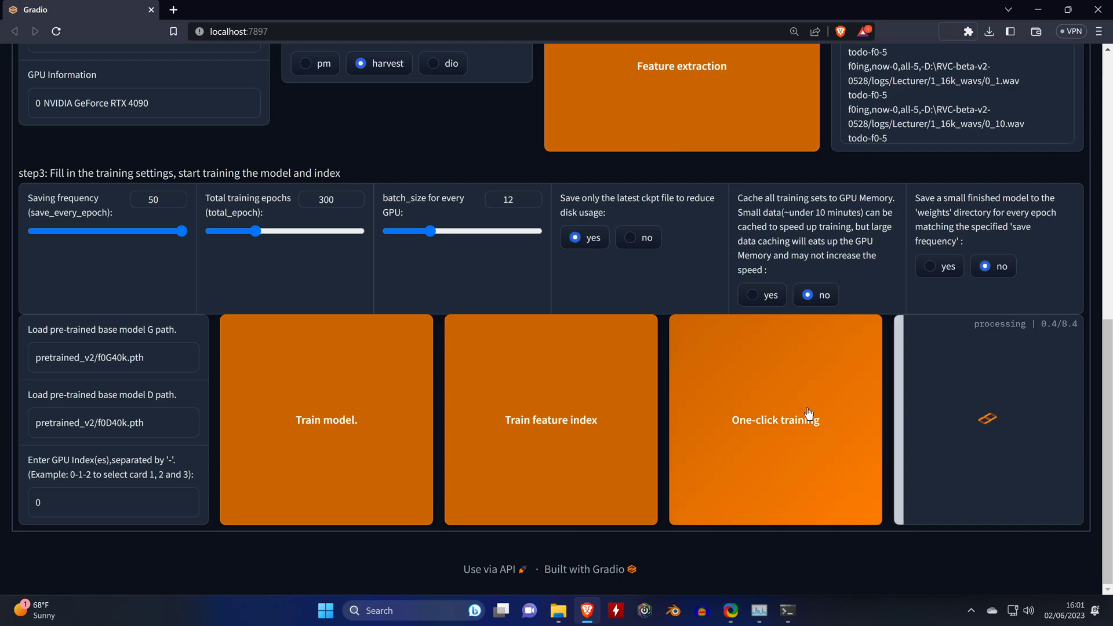
left_click(784, 621)
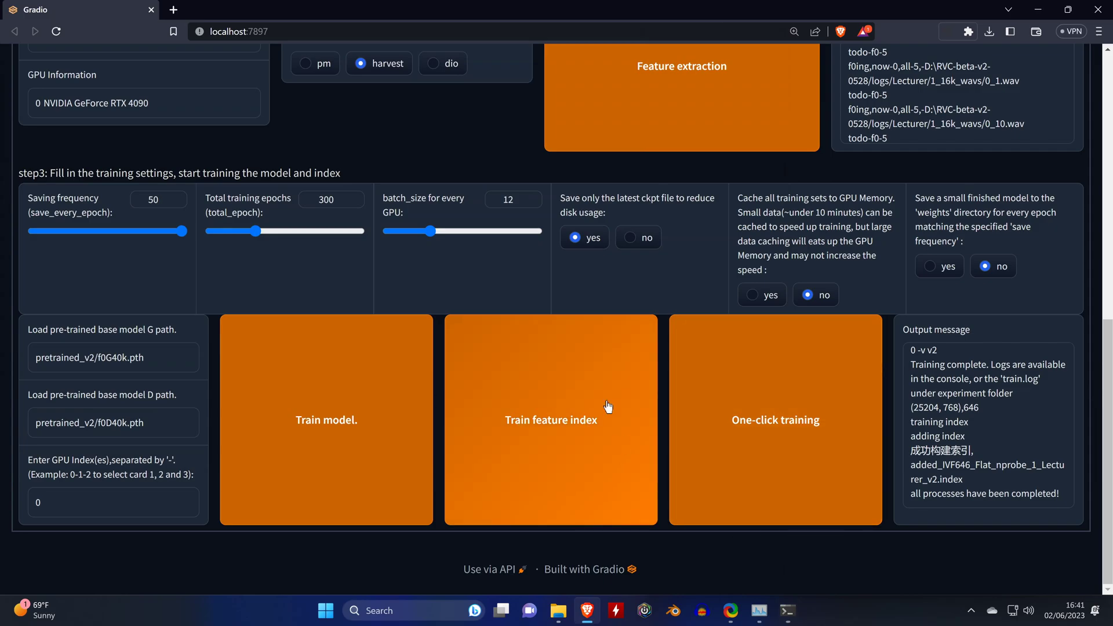
Rebuild the Lecturer feature index, then open RVC-beta-v2-0528's weights folder containing Lecturer.pth
left_click(569, 384)
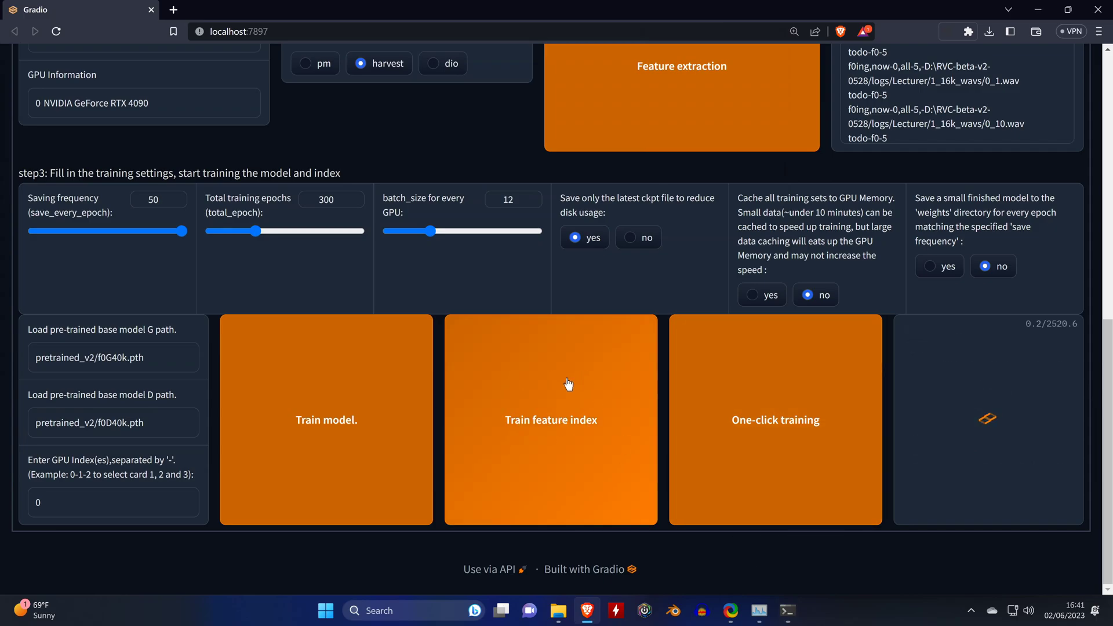
left_click(794, 614)
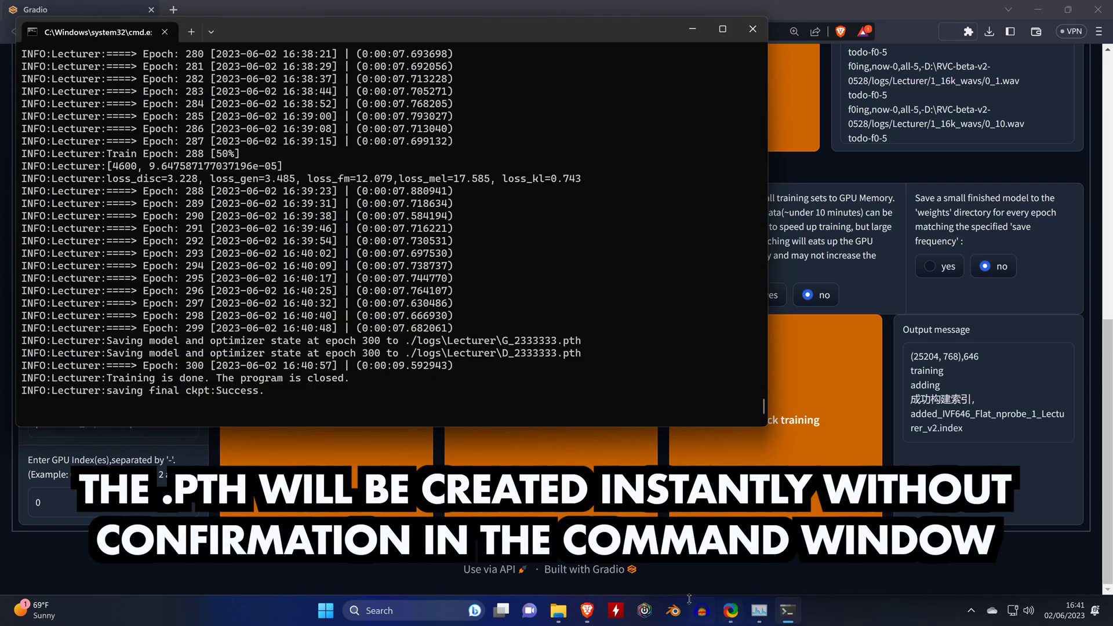
left_click(569, 614)
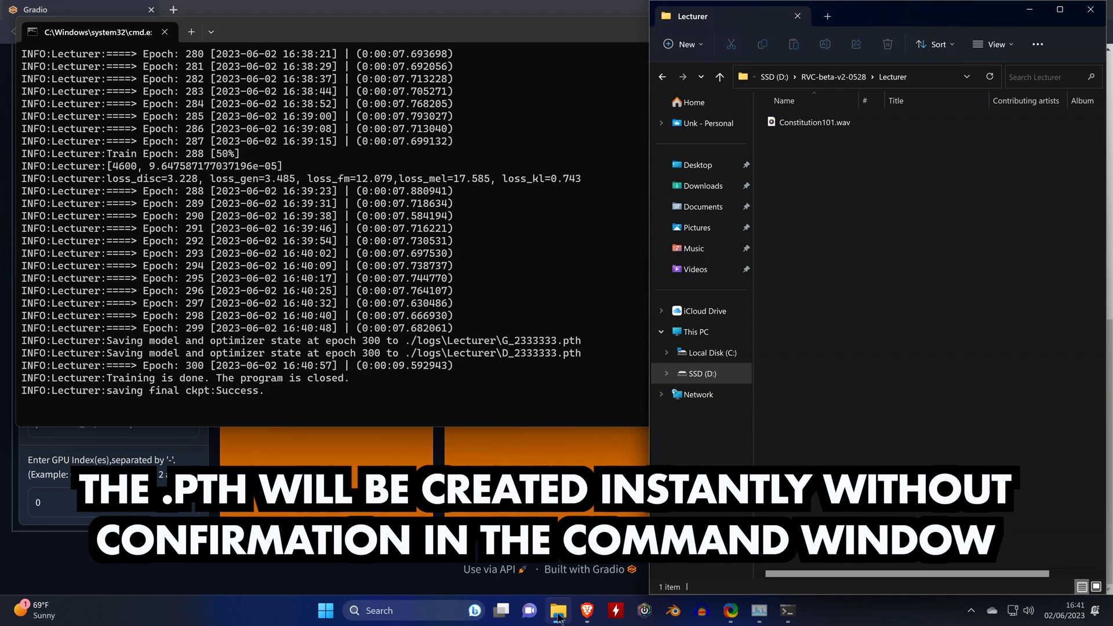
left_click(834, 77)
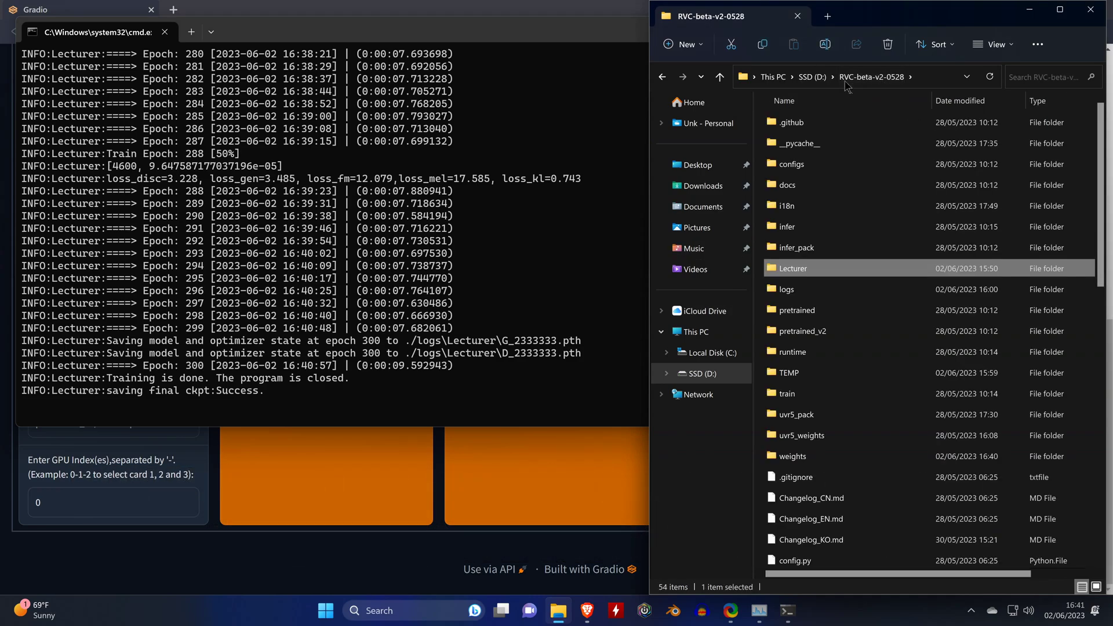
double_click(811, 457)
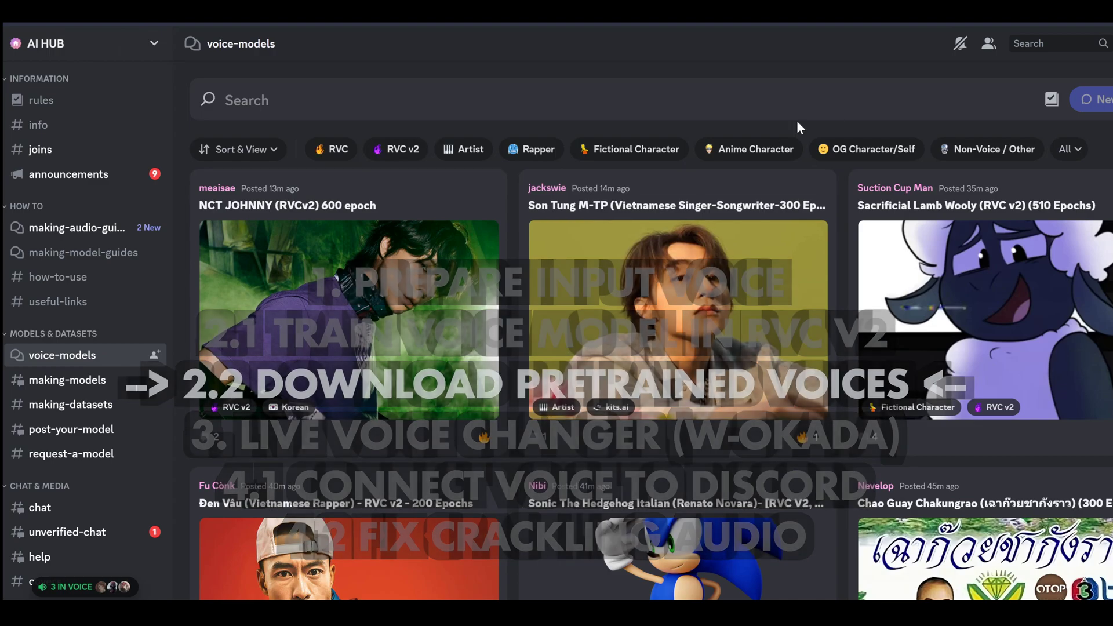
scroll(940, 136, "down", 3)
scroll(939, 136, "down", 9)
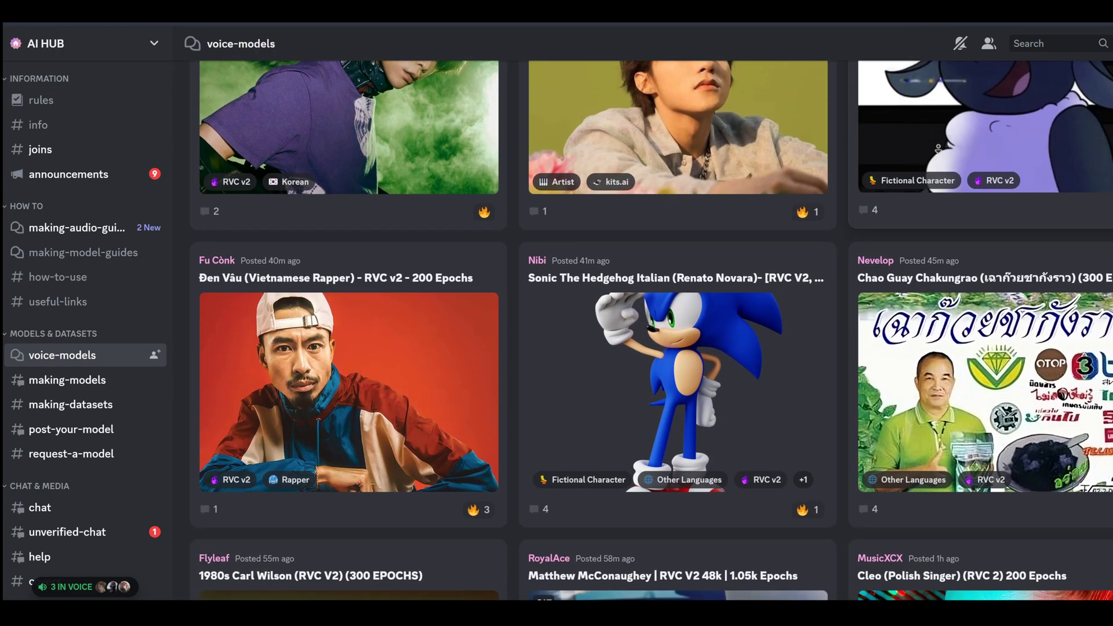
scroll(941, 145, "down", 9)
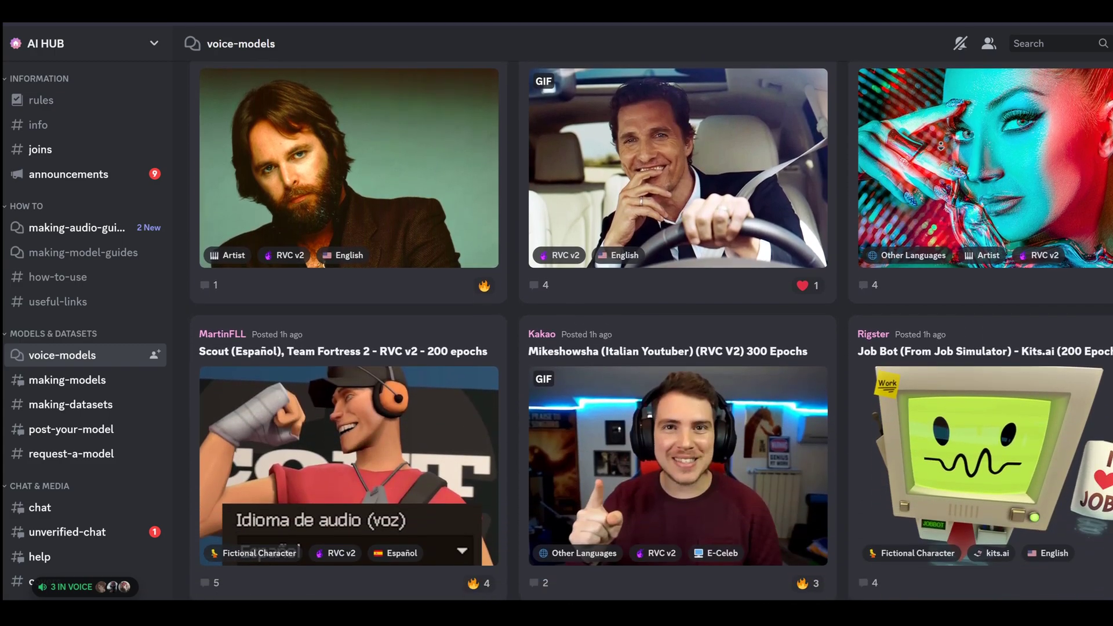
scroll(941, 145, "down", 9)
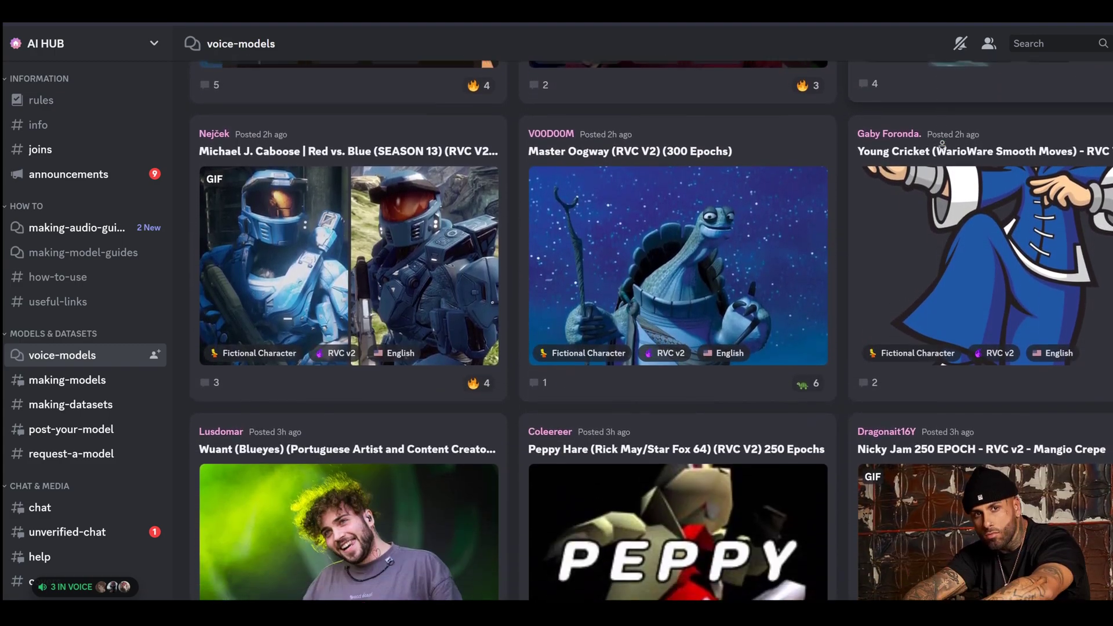
scroll(942, 145, "down", 9)
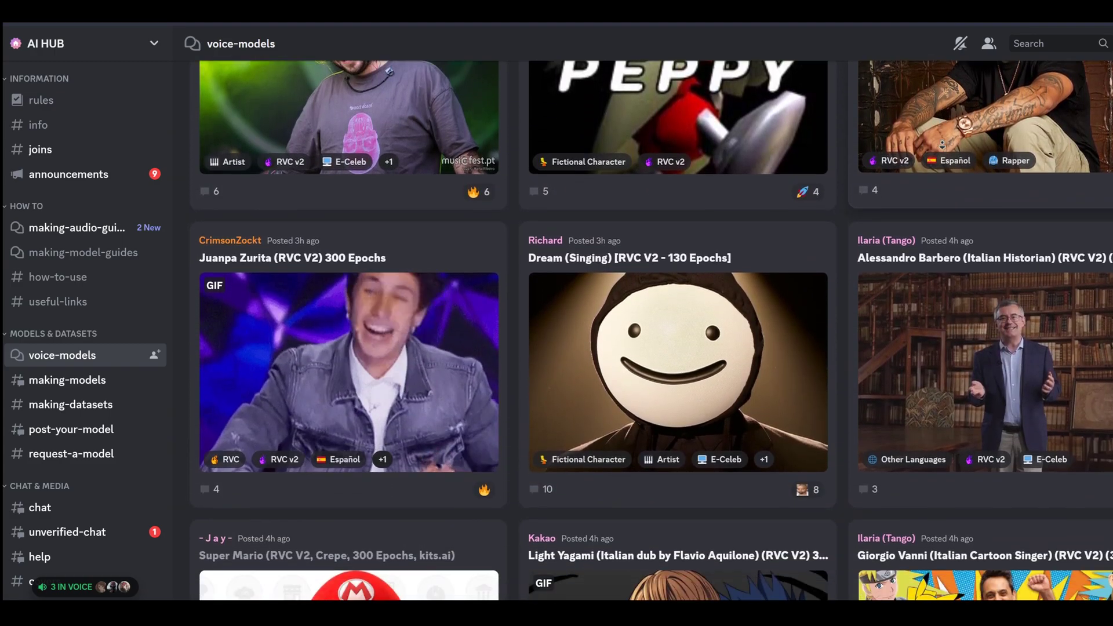
scroll(943, 144, "down", 9)
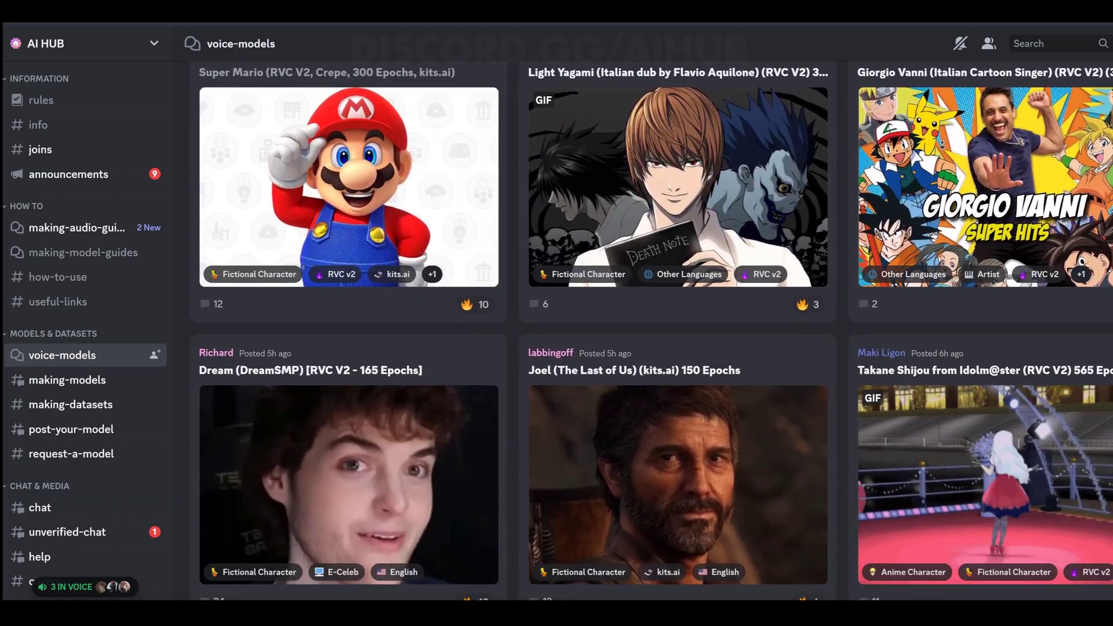
scroll(942, 145, "down", 4)
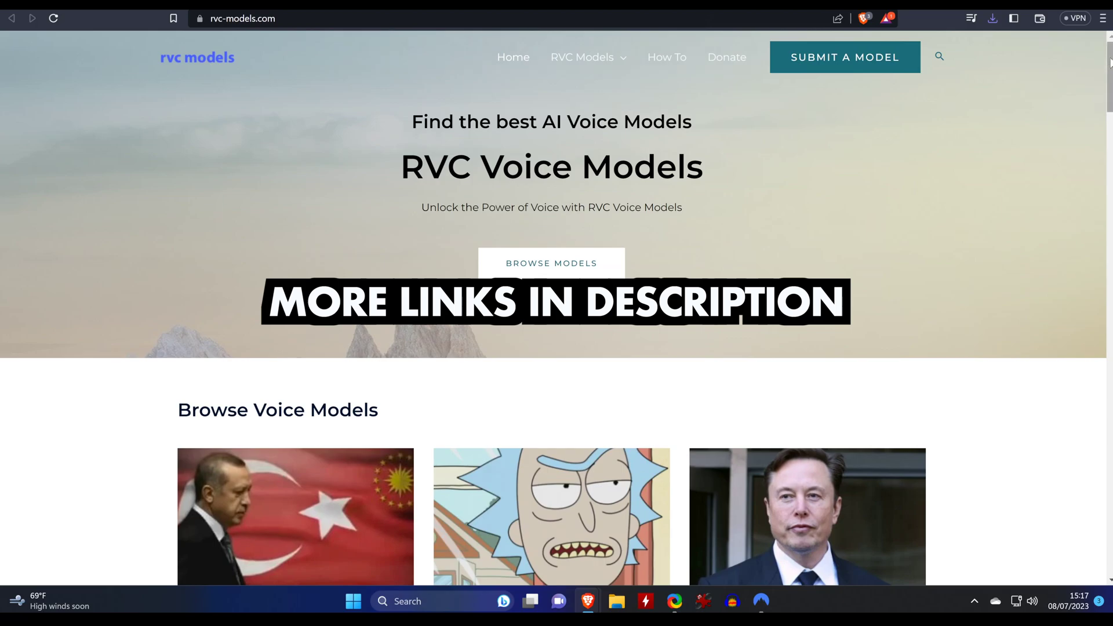
Find the Trevor Philips (GTA V) model, play its voice preview, and download Trevor_Philips.zip
scroll(1110, 62, "down", 12)
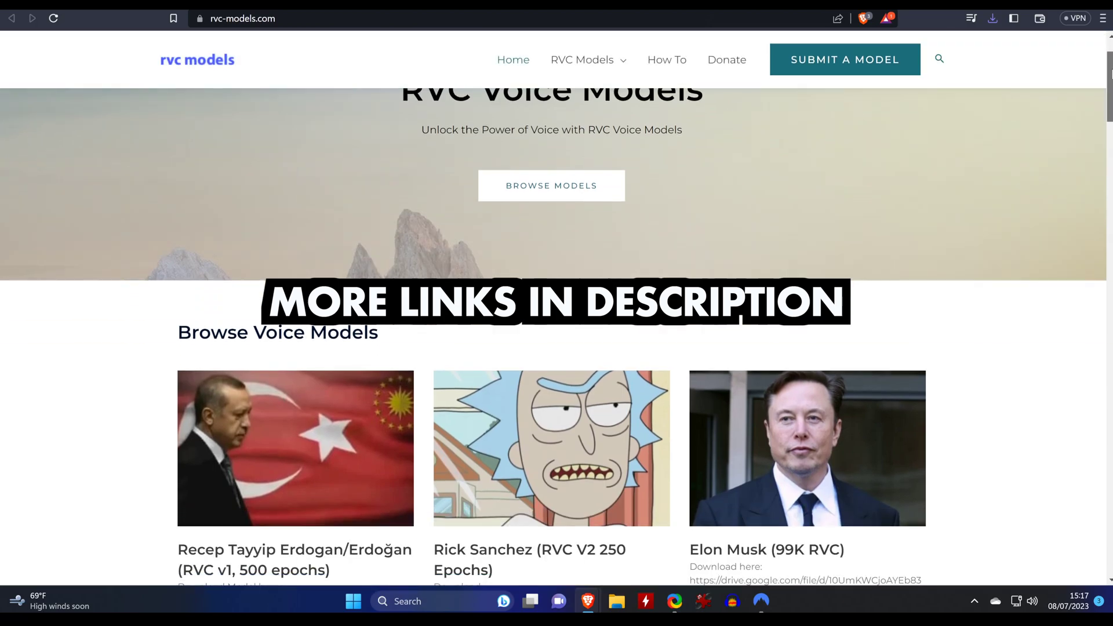
scroll(557, 336, "down", 11)
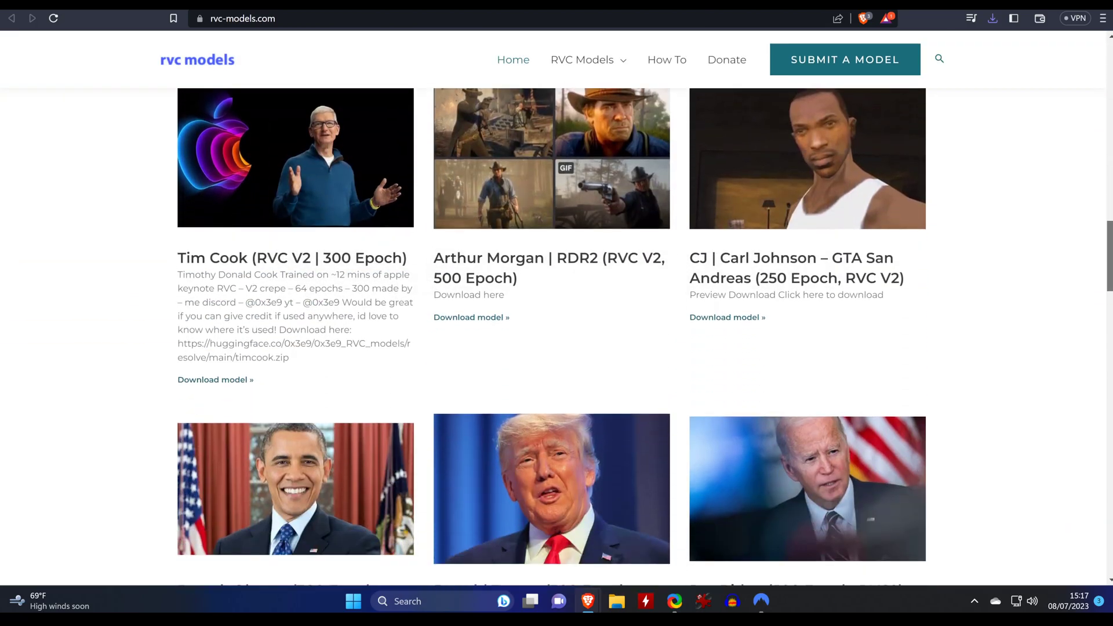
scroll(556, 337, "down", 3)
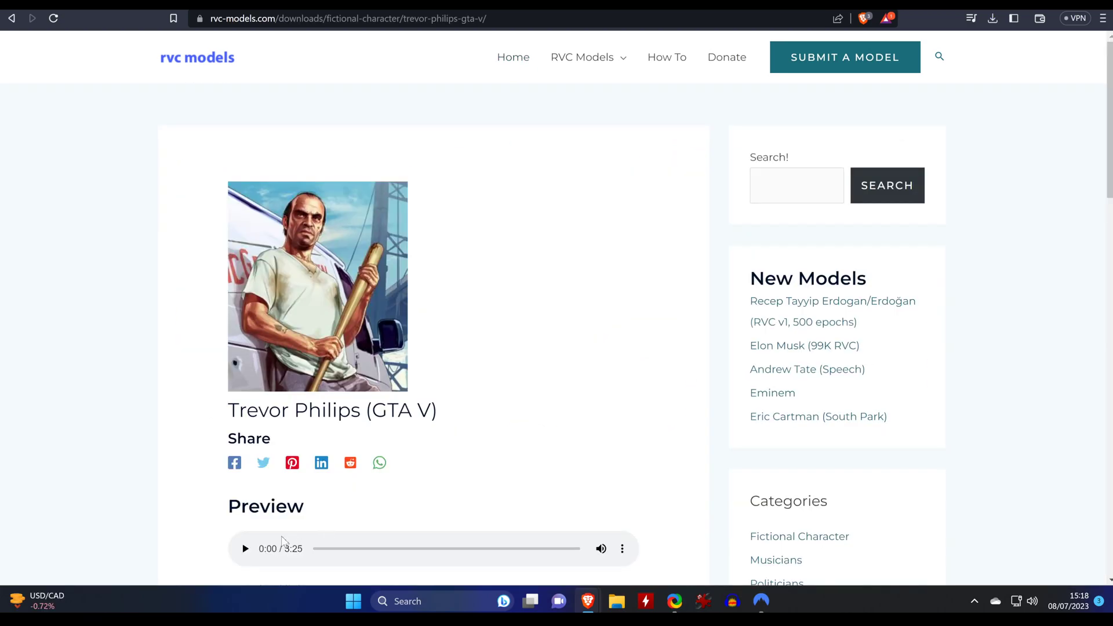
left_click(243, 551)
scroll(174, 551, "down", 3)
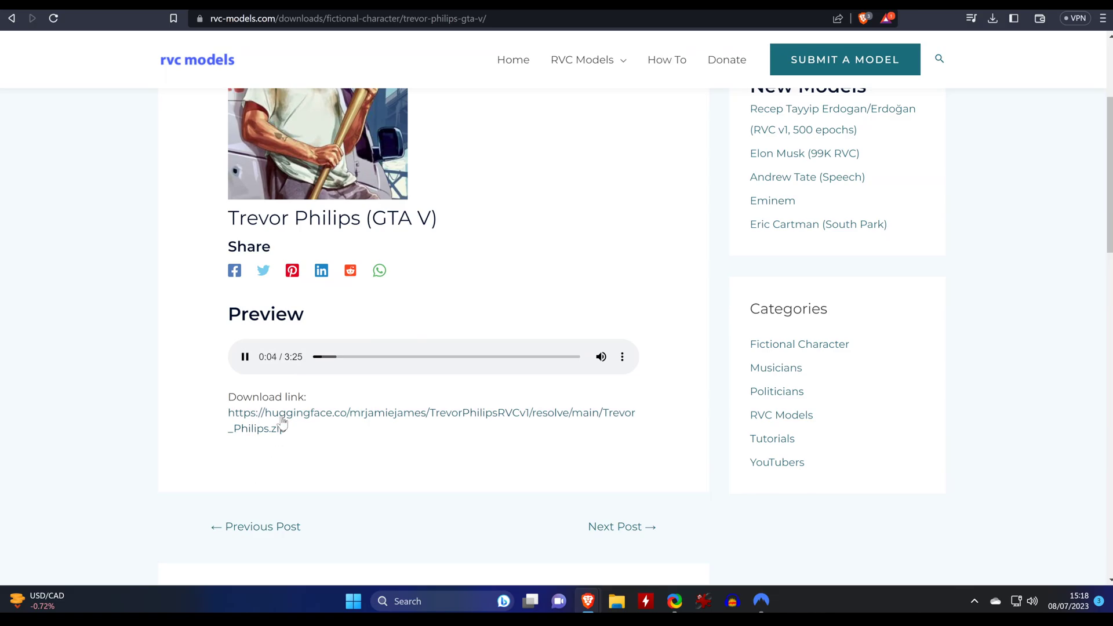
left_click(280, 428)
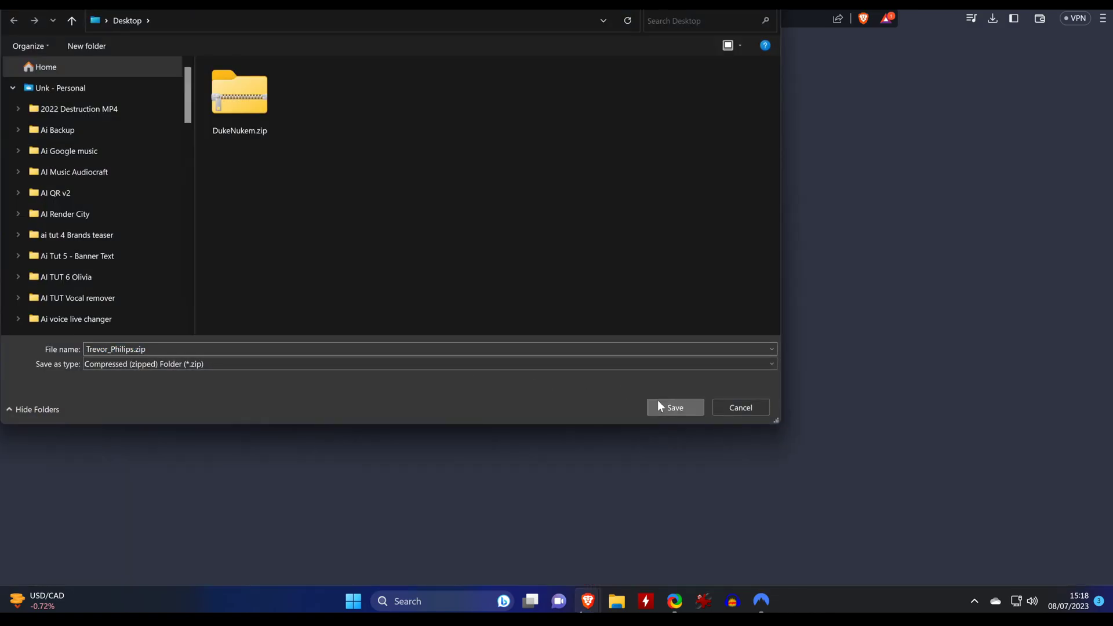
Save Trevor_Philips.zip to the desktop and extract it into its own folder
left_click(657, 401)
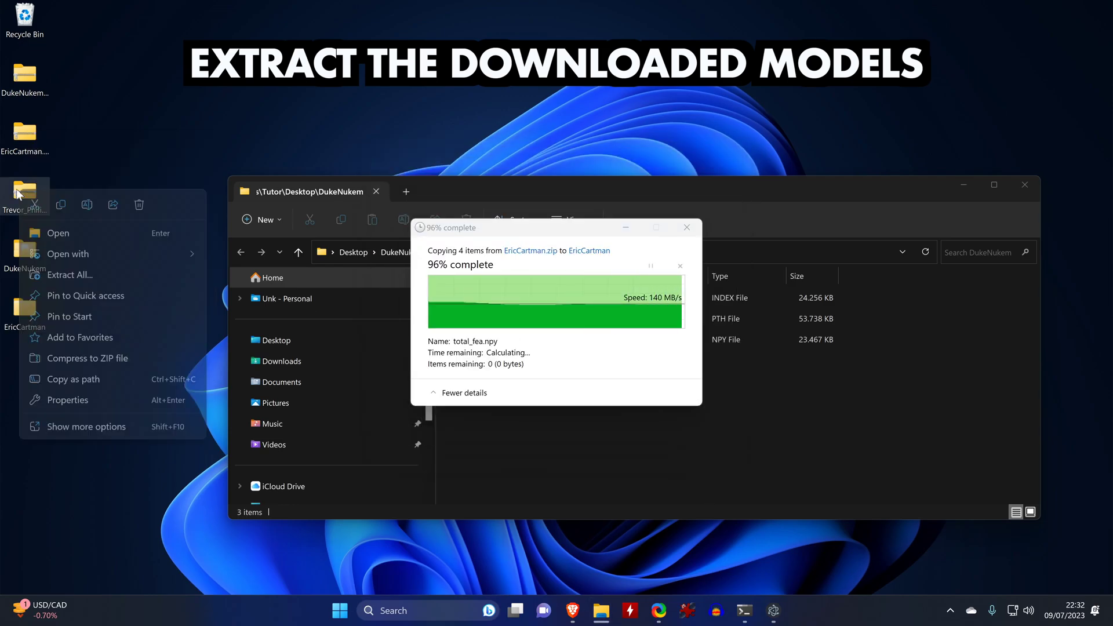
left_click(69, 275)
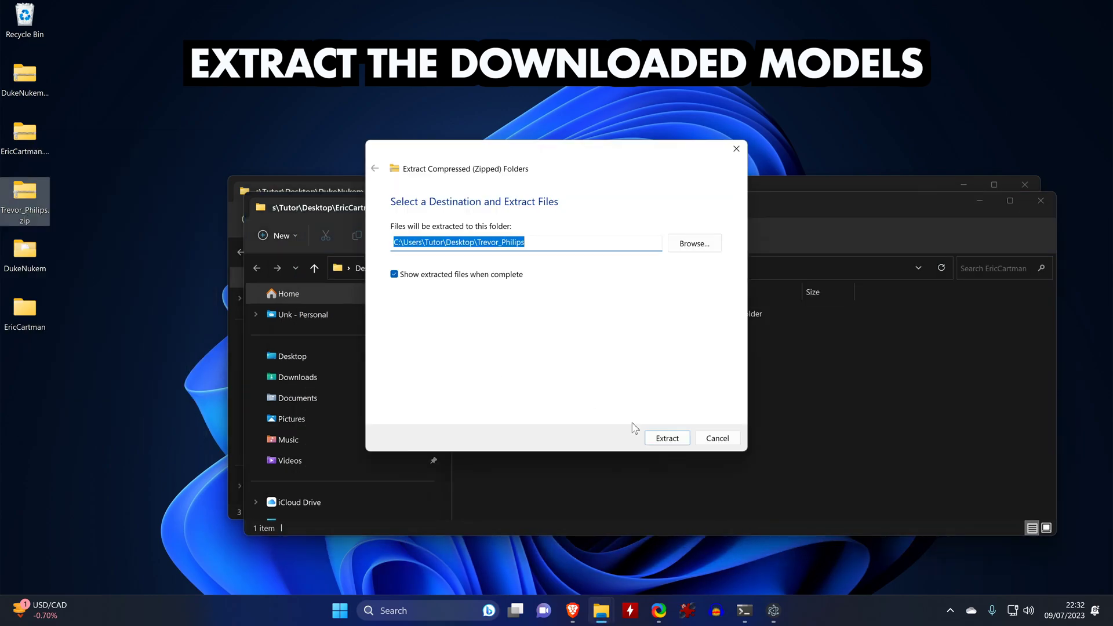
left_click(664, 435)
left_click(1035, 191)
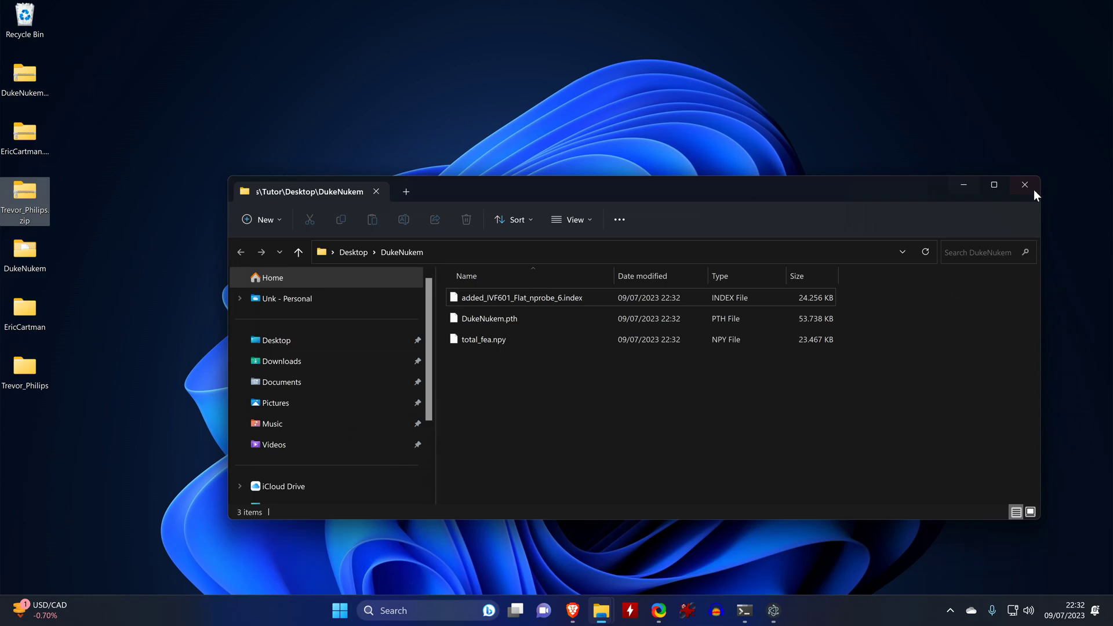
left_click(1034, 189)
Delete the leftover model zip files from the desktop
left_click(26, 79, "shift")
right_click(25, 79)
left_click(152, 94)
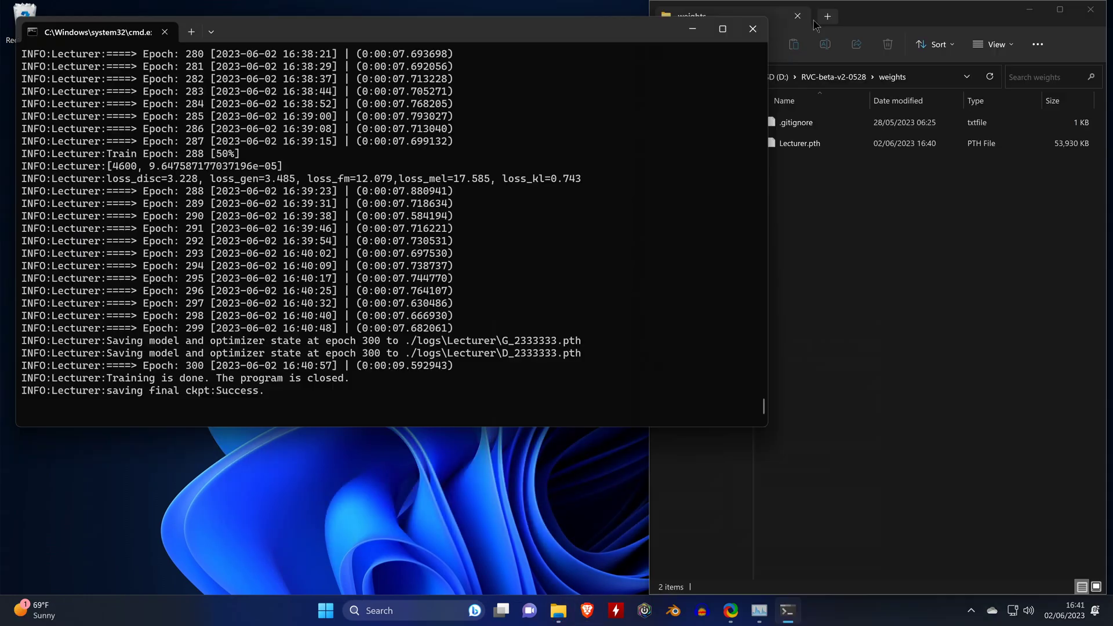
Close the finished training console and scroll the w-okada voice-changer README to the download table
left_click(761, 33)
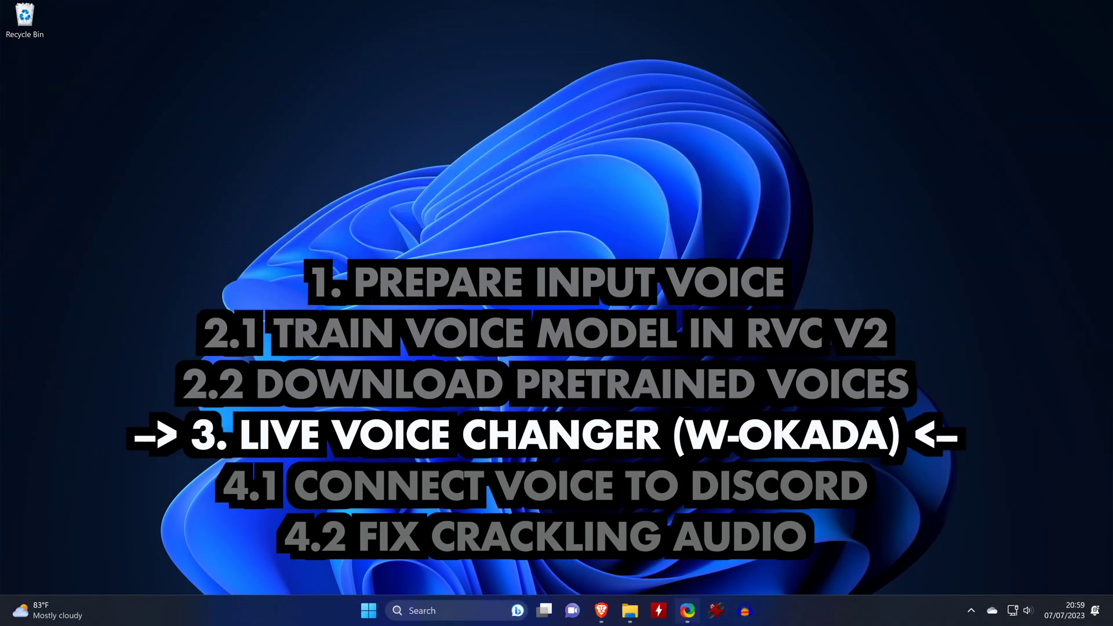
left_click(608, 611)
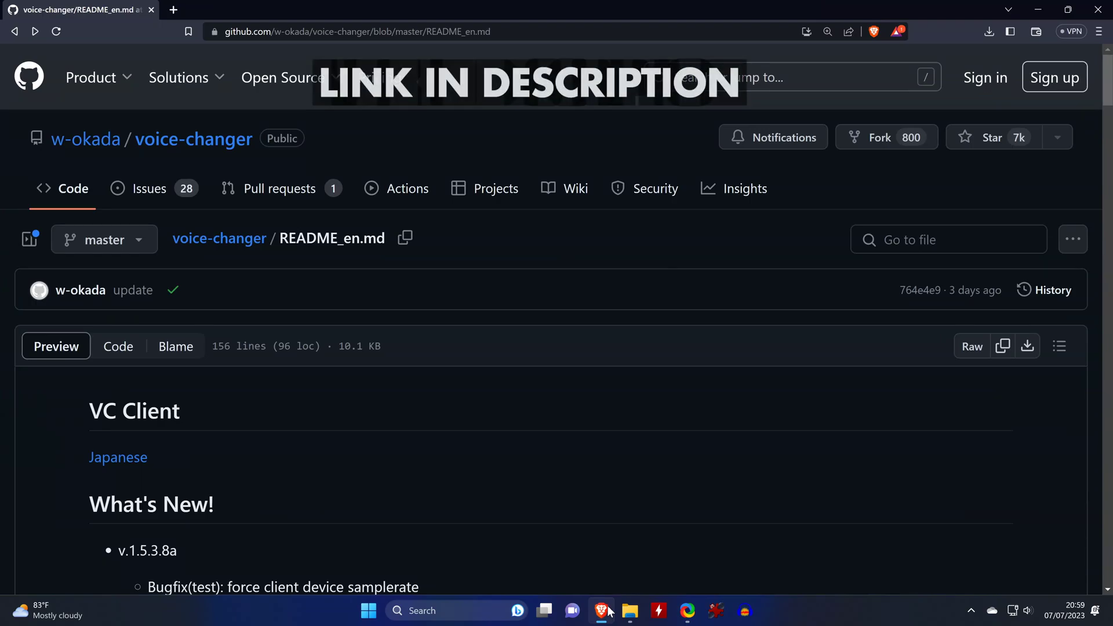
scroll(479, 409, "down", 10)
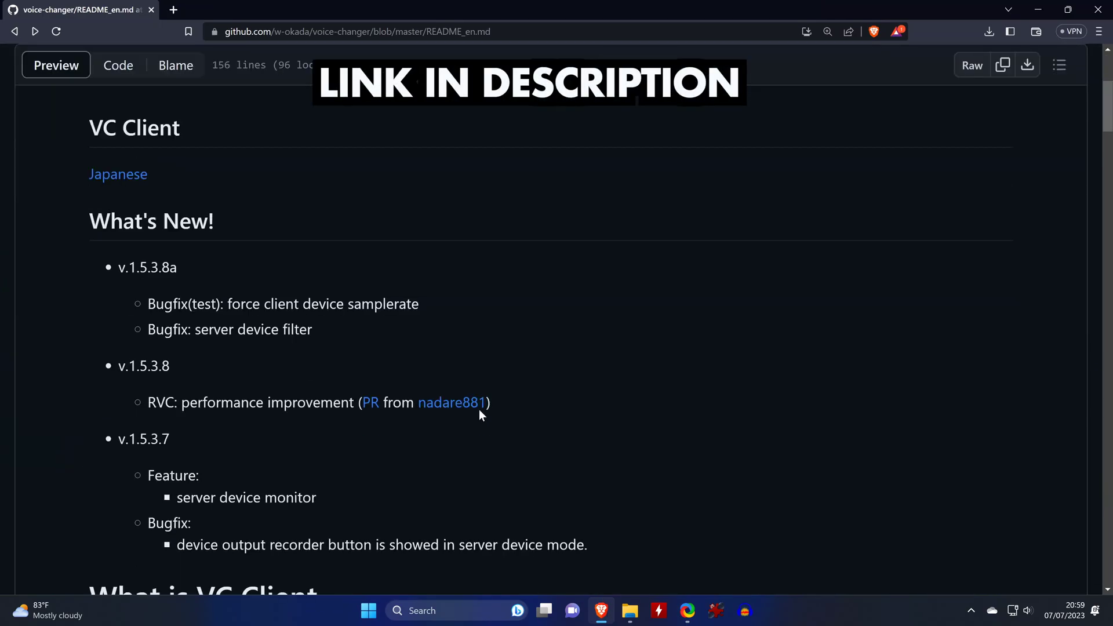
scroll(479, 410, "down", 15)
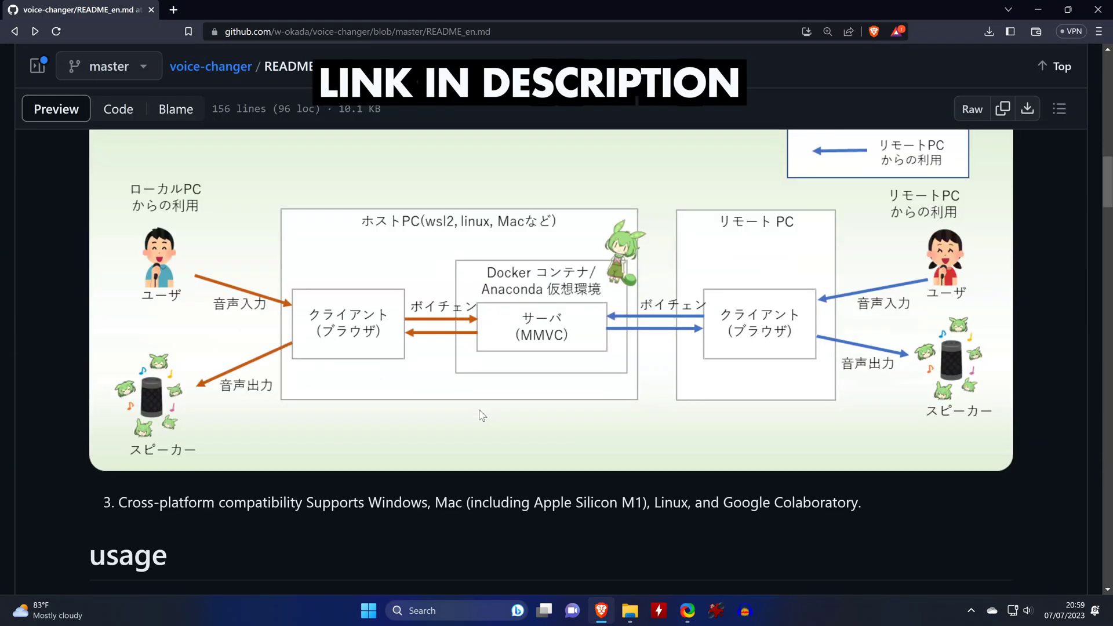
scroll(481, 411, "down", 3)
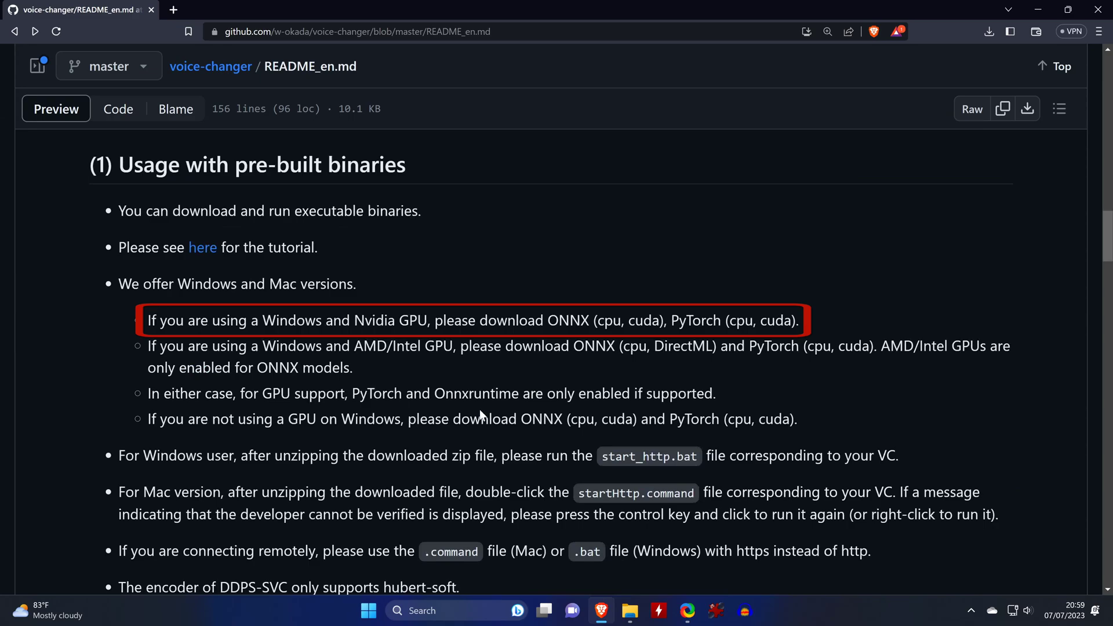
scroll(479, 409, "down", 8)
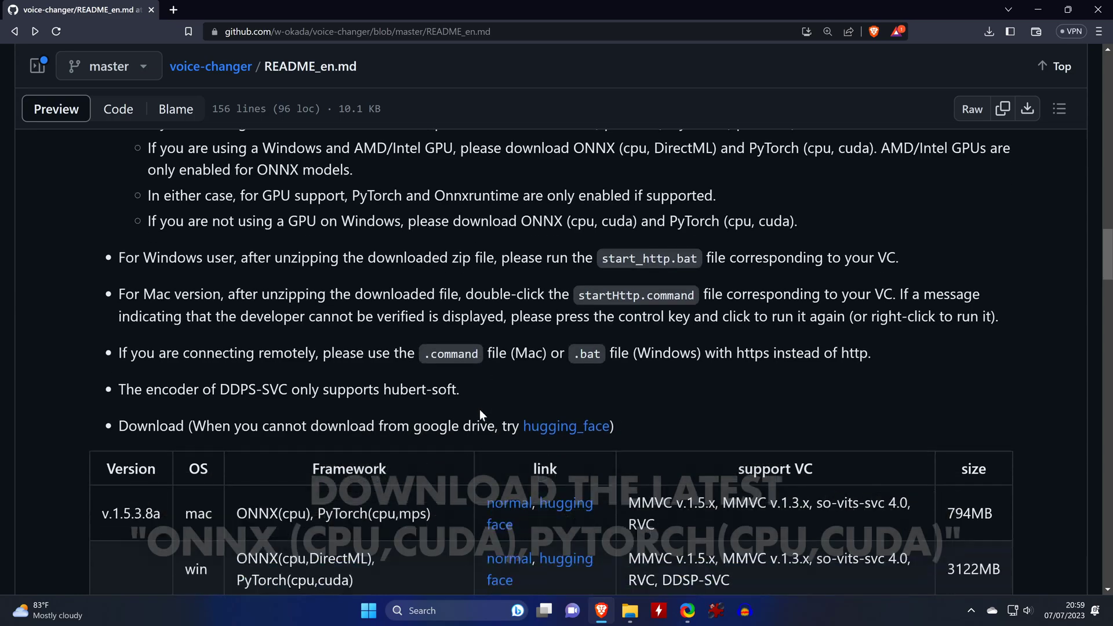
scroll(479, 409, "down", 1)
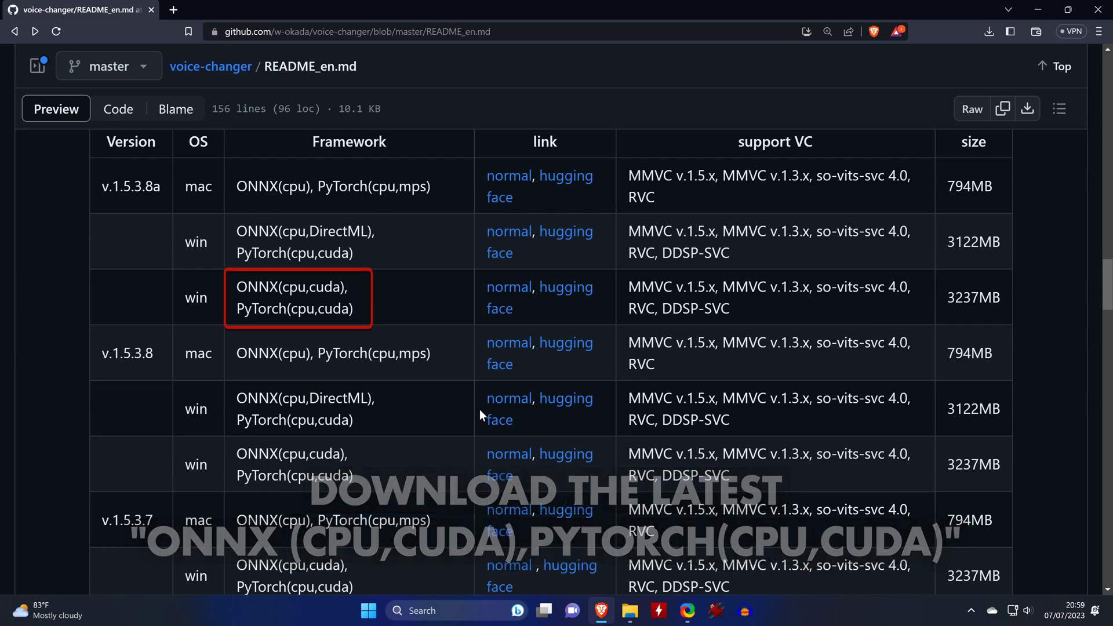
Download MMVCServerSIO_win_onnxgpu-cuda_v.1.5.3.8a.zip from the Hugging Face mirror and open it
left_click(510, 288)
left_click(473, 151)
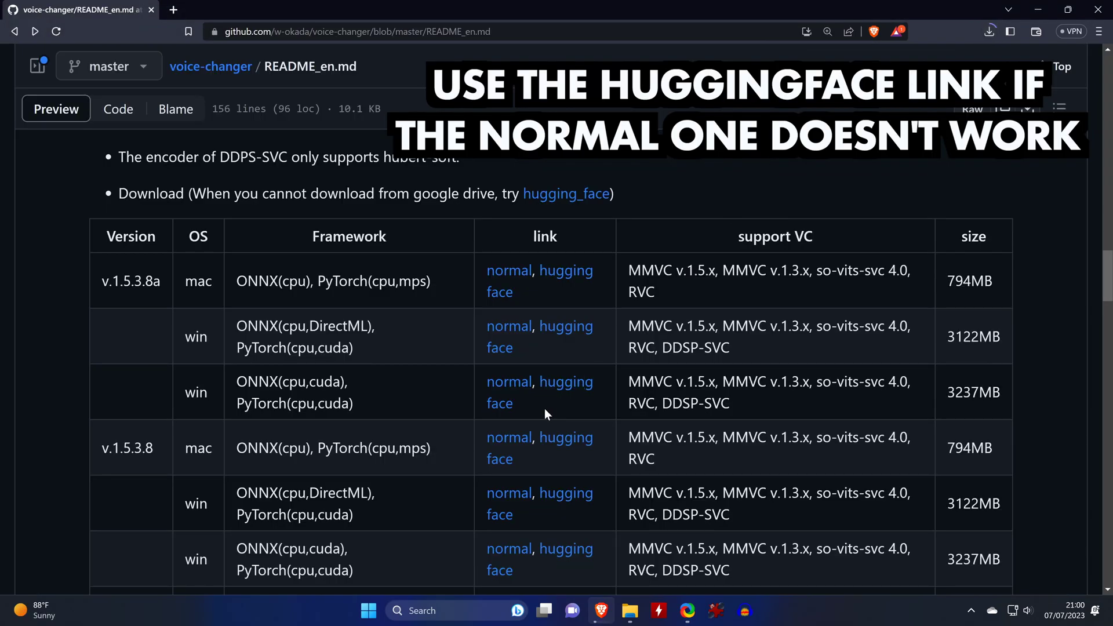
left_click(554, 390)
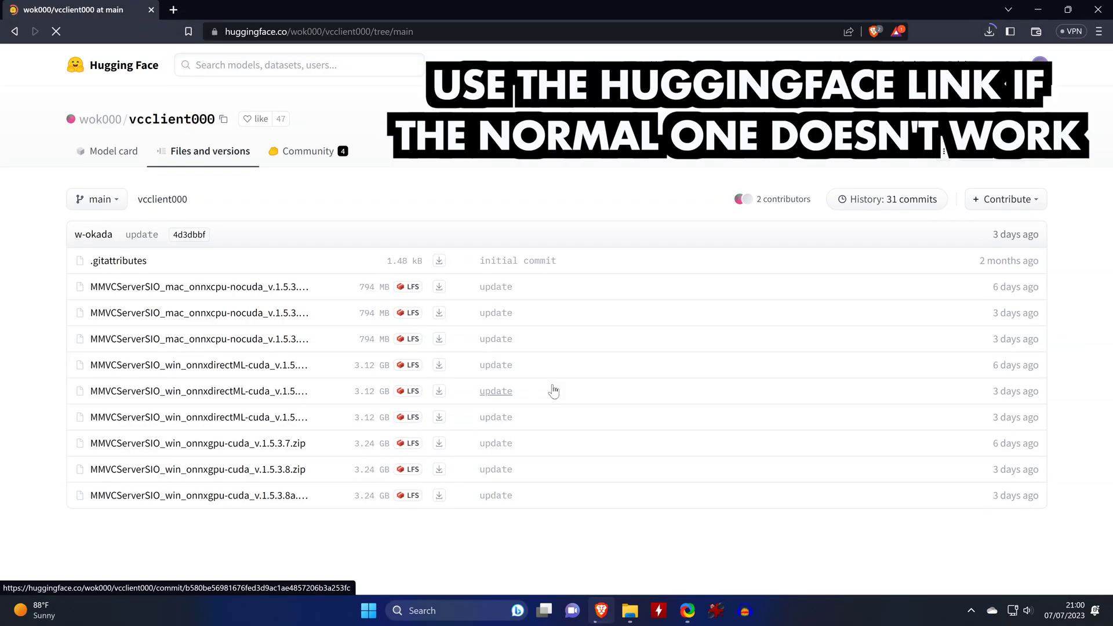
left_click(279, 497)
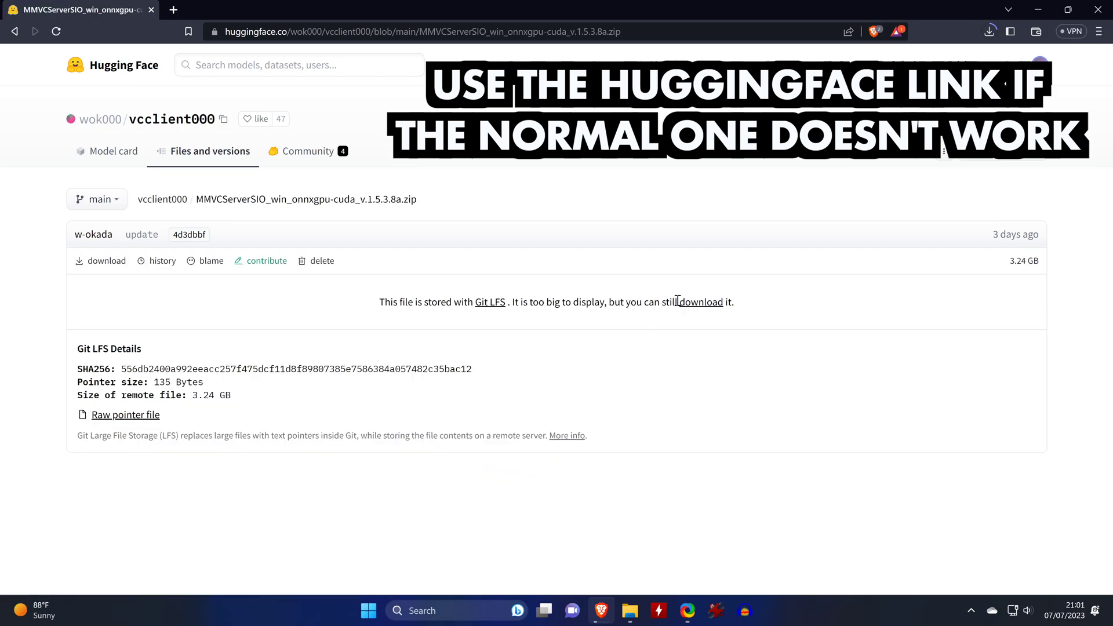
left_click(693, 306)
left_click(721, 414)
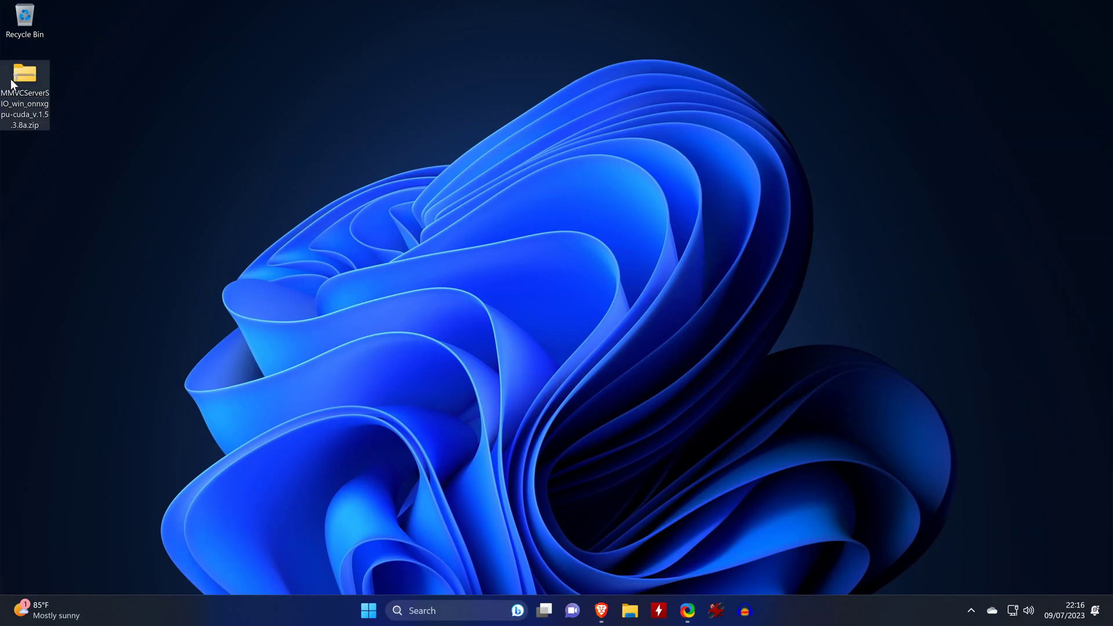
double_click(25, 75)
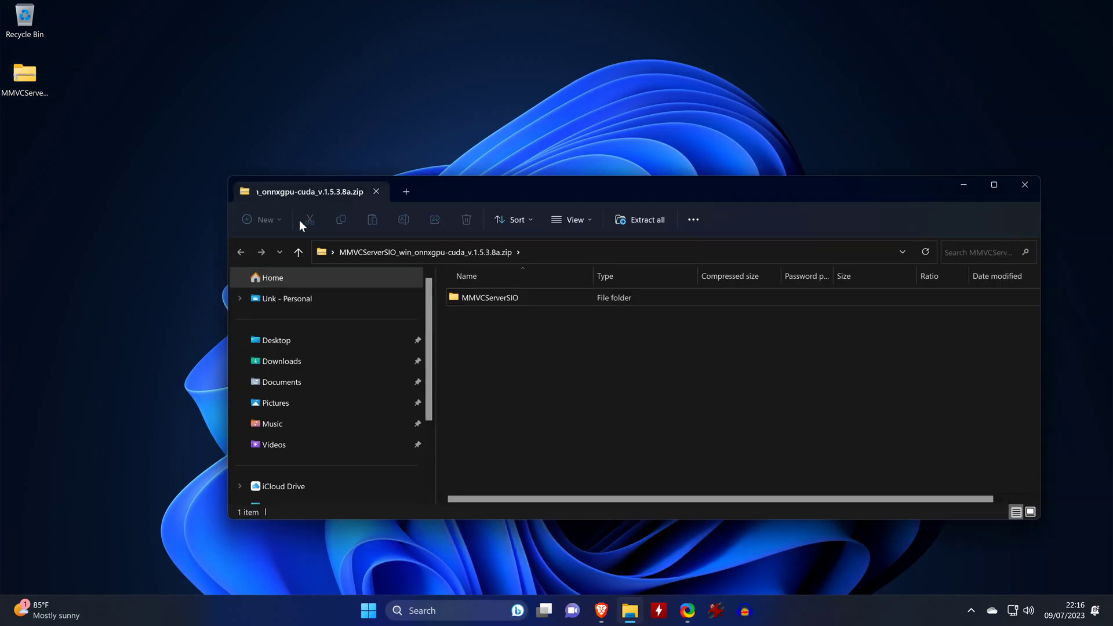
Extract the voice changer zip to D:\ and move the downloaded zip to the Recycle Bin
left_click(651, 226)
left_click_drag(476, 250, 371, 249)
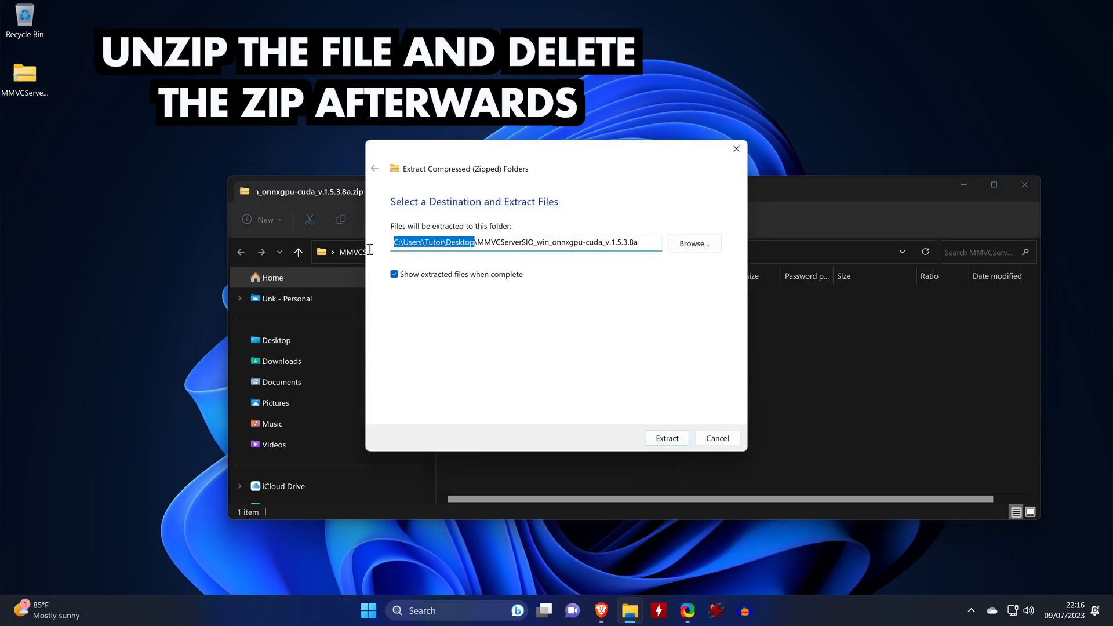
type("D:\\")
left_click(655, 439)
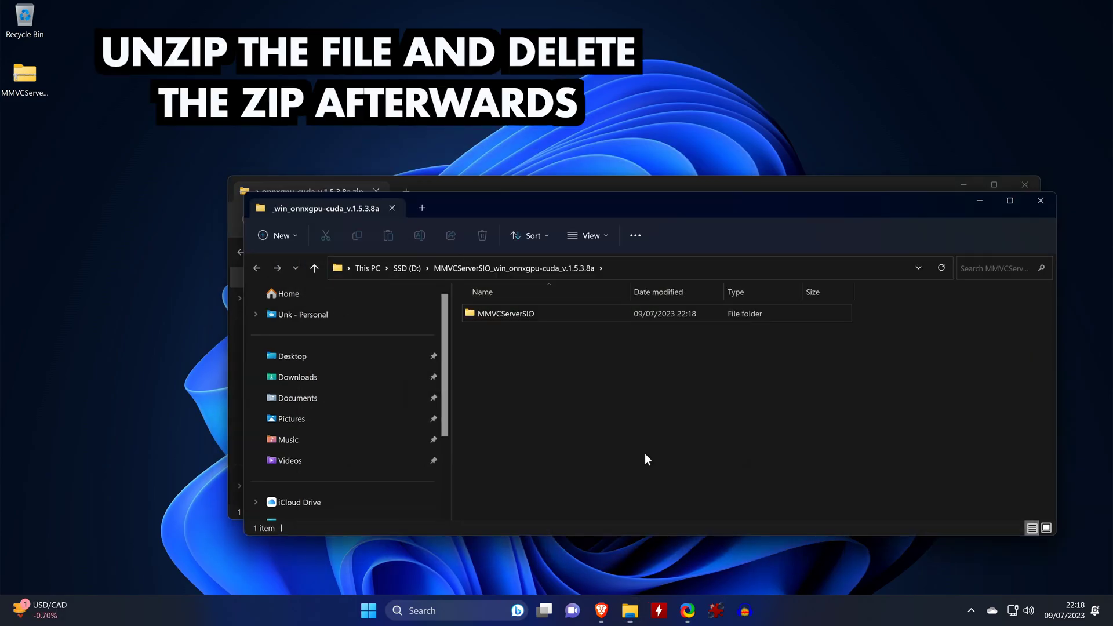
left_click(1024, 184)
left_click_drag(25, 74, 25, 20)
Open the extracted MMVCServerSIO folder and scroll down to start_http.bat
double_click(529, 208)
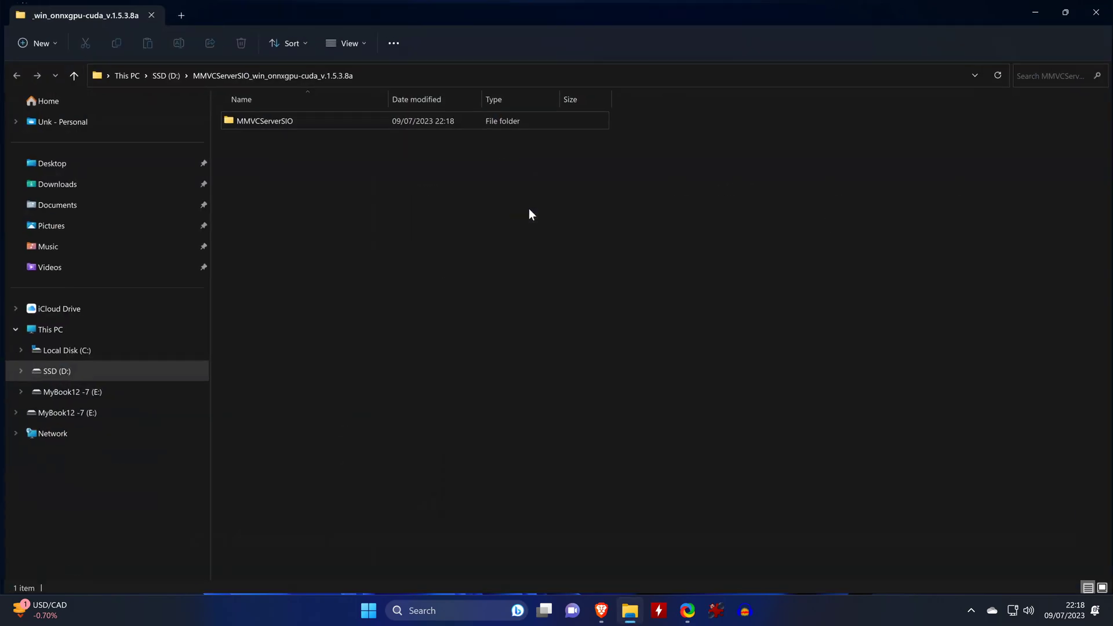
double_click(308, 127)
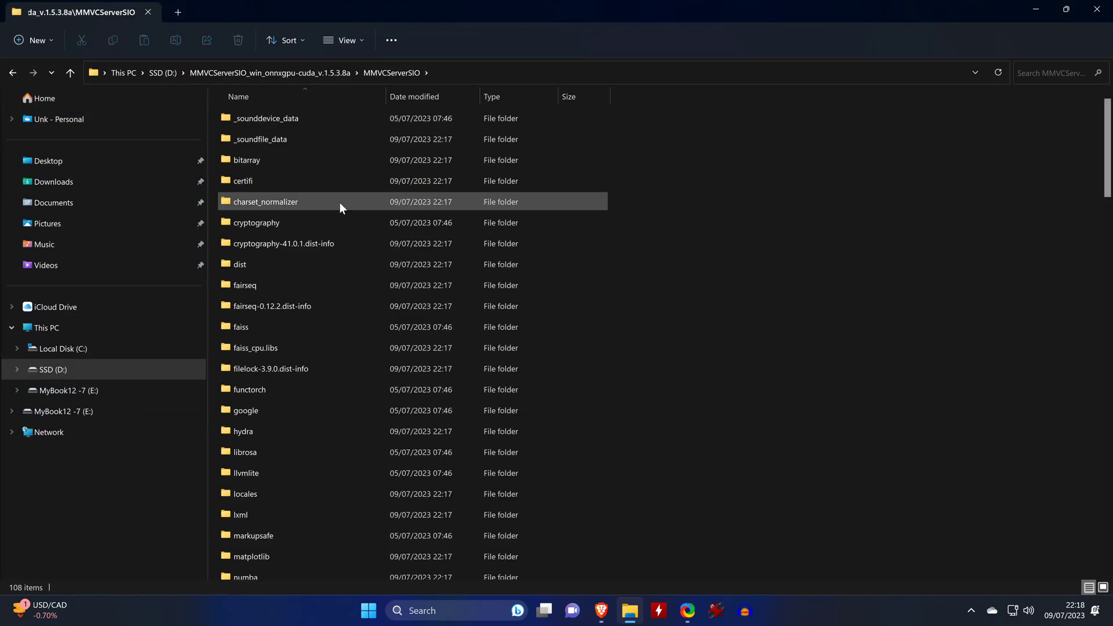
scroll(368, 221, "down", 20)
scroll(368, 221, "down", 10)
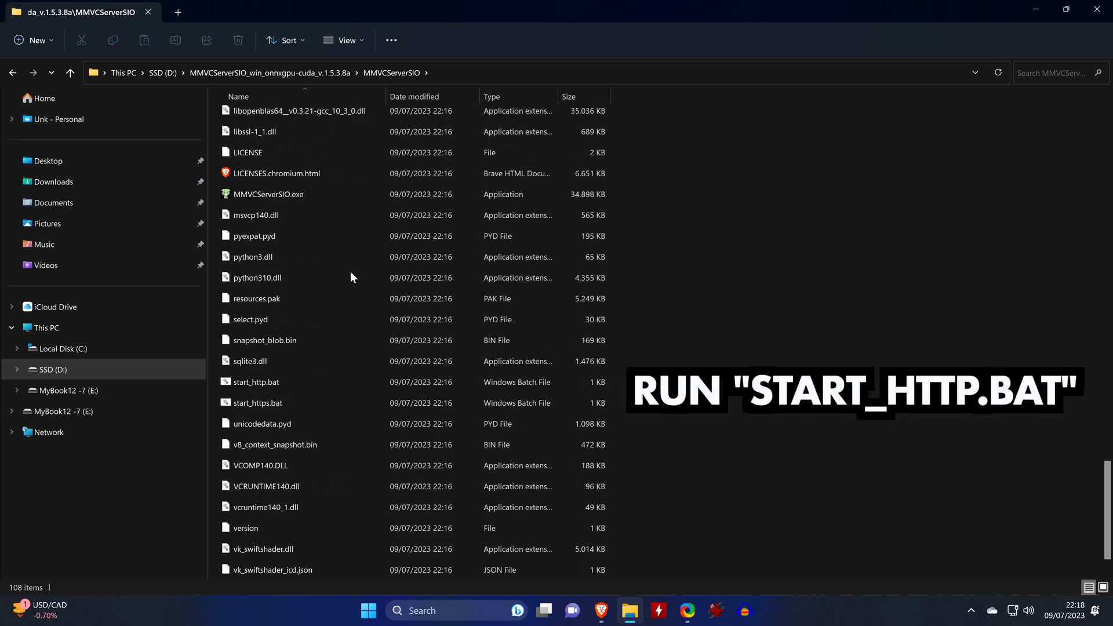
Run start_http.bat past SmartScreen, allowing firewall access on private networks but not public
double_click(280, 384)
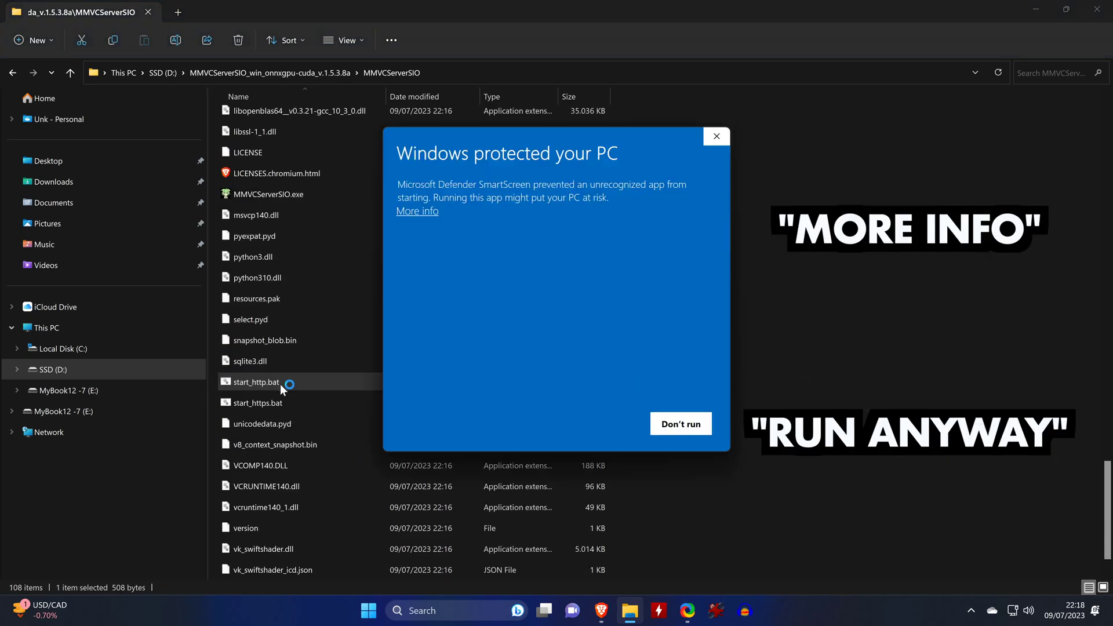
left_click(419, 211)
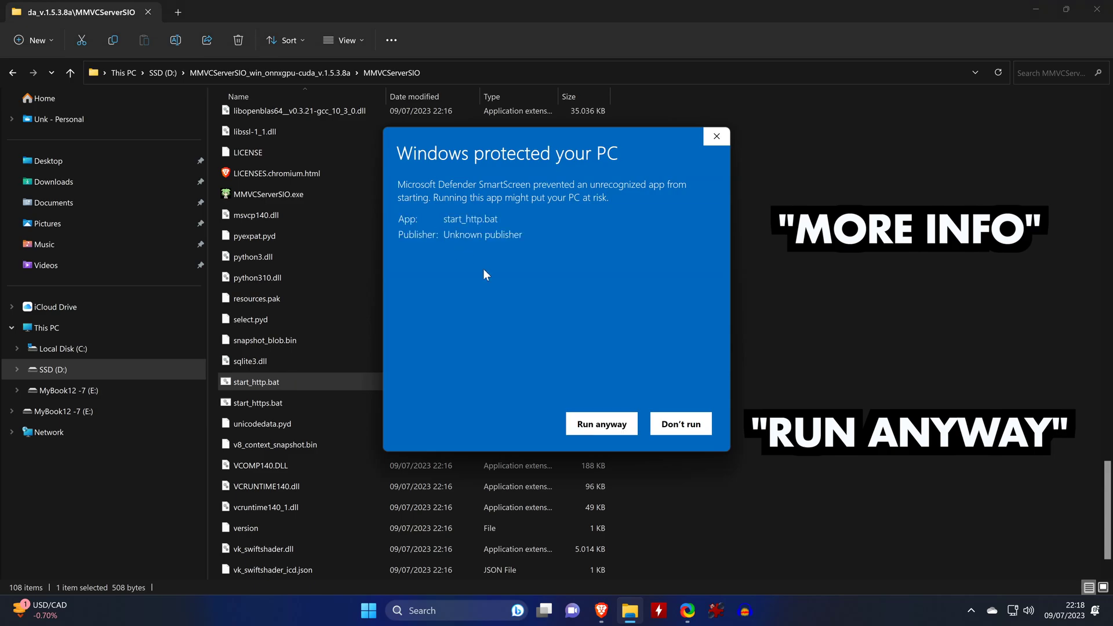
left_click(600, 424)
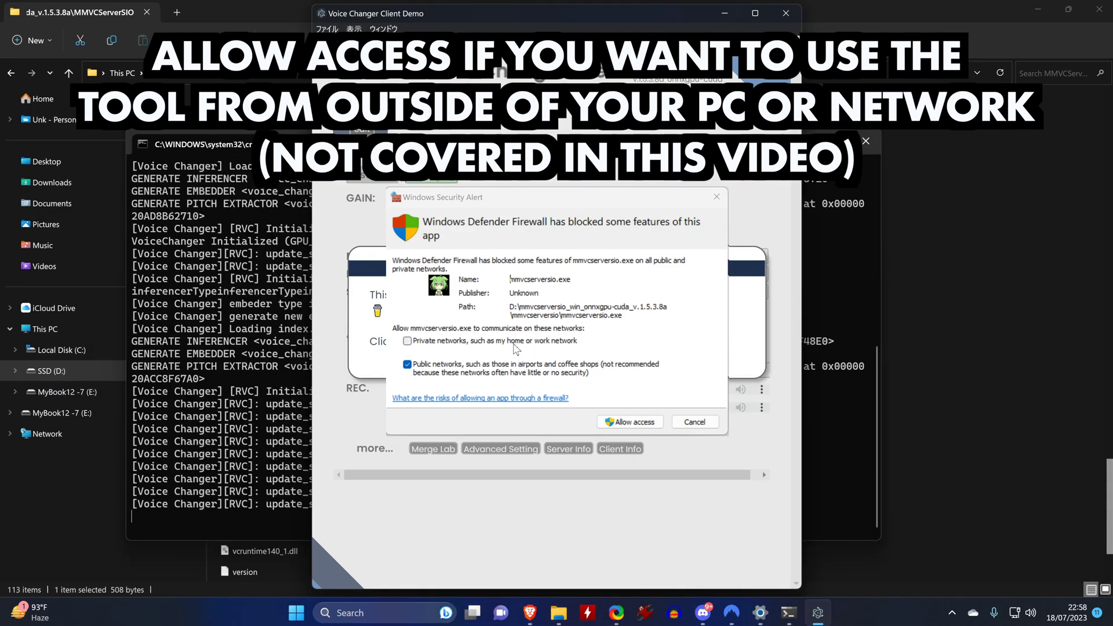
left_click(514, 344)
left_click(521, 370)
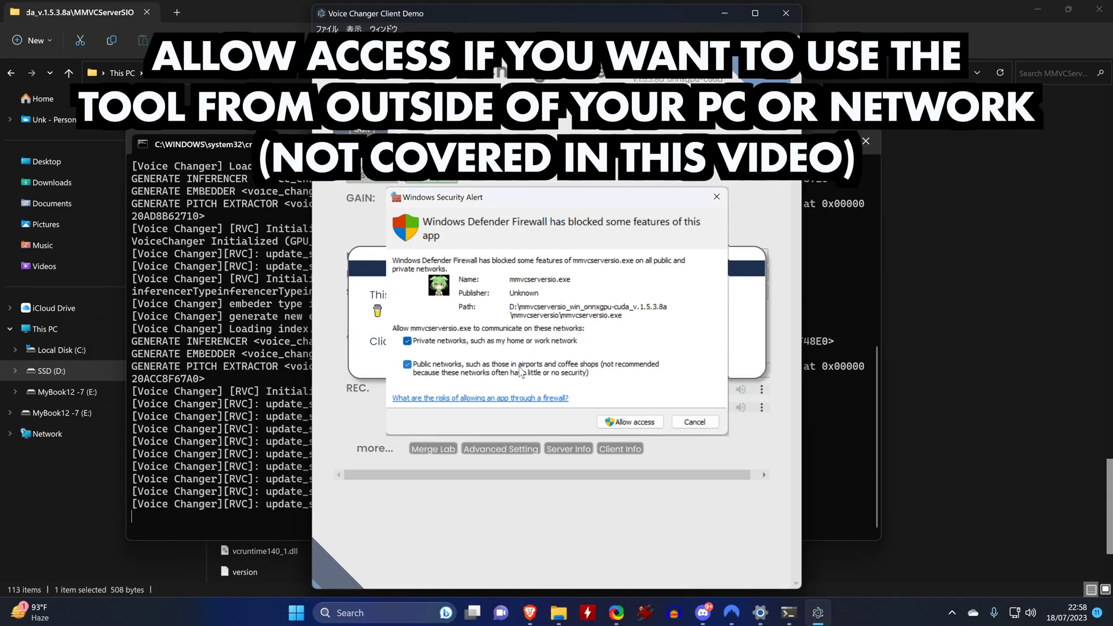
left_click(610, 424)
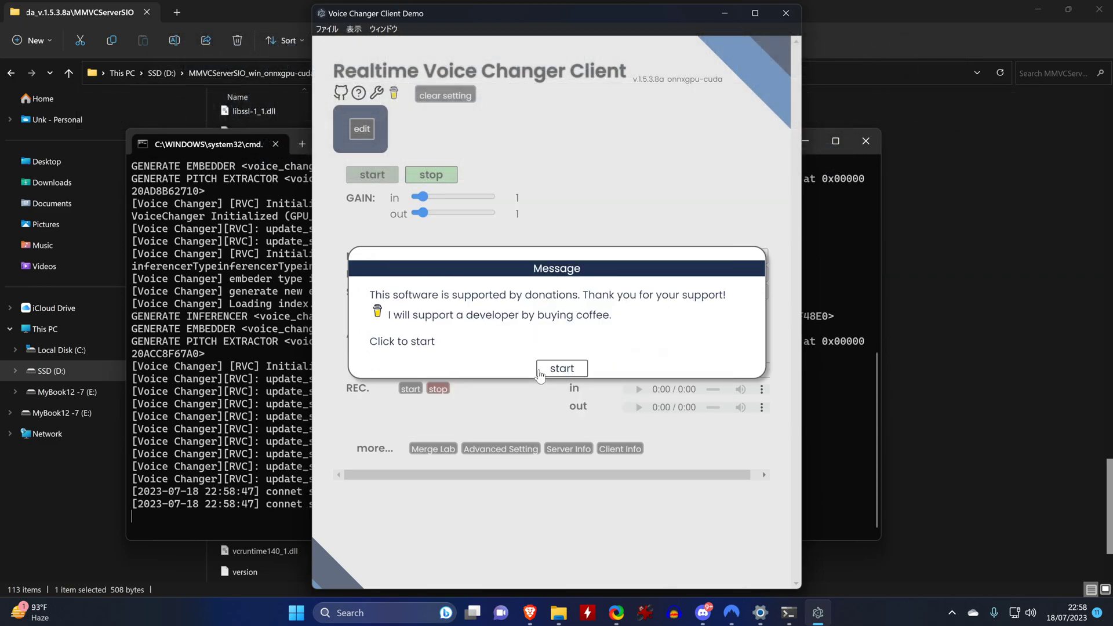
Dismiss the donation message with 'start' so the client shows its four sample RVC voices
left_click(541, 373)
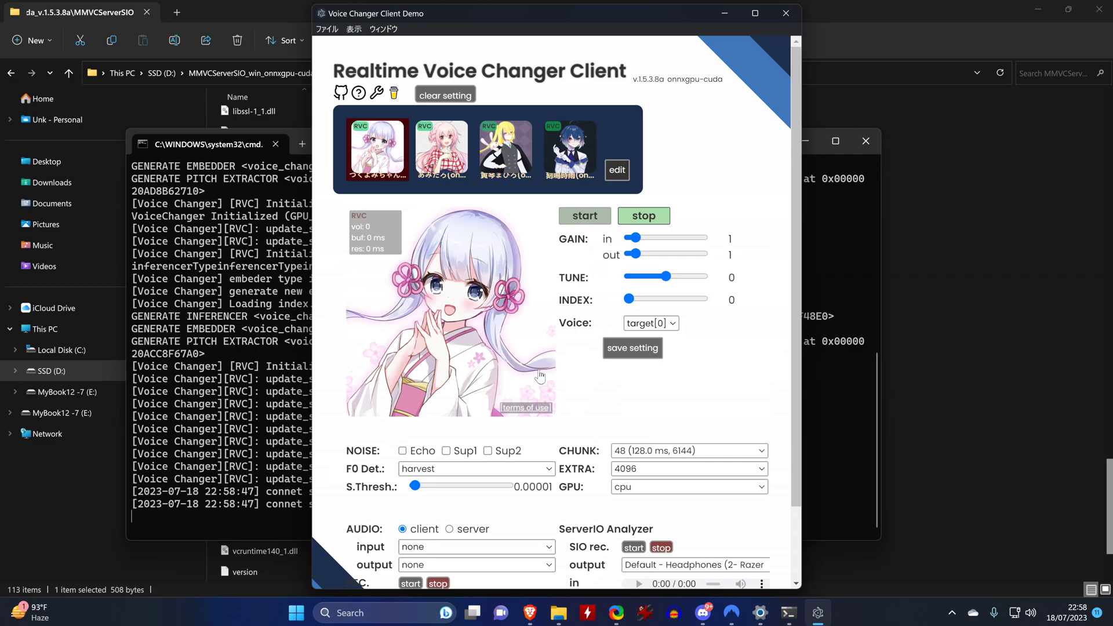
scroll(541, 375, "down", 3)
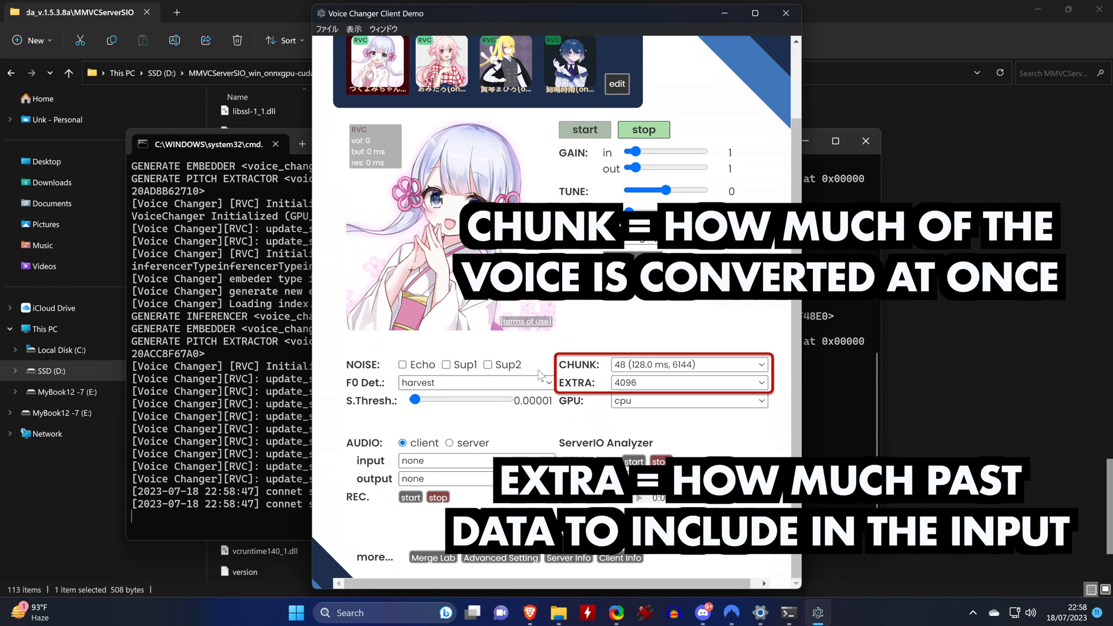
Set CHUNK to 512 (1365.3 ms) and EXTRA to 65536
left_click(619, 365)
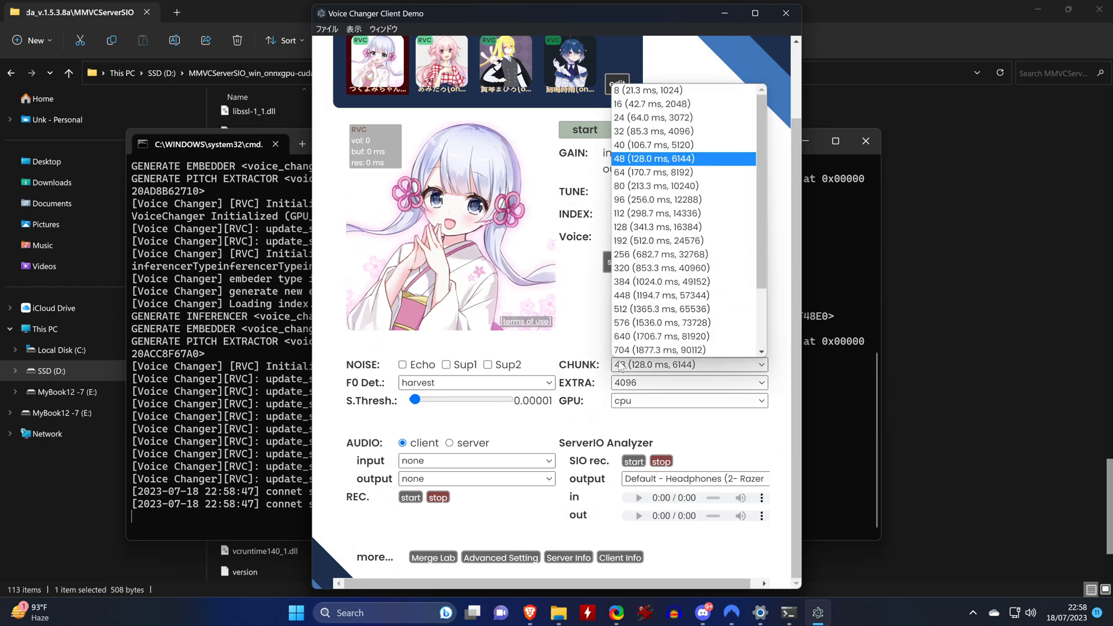
scroll(713, 304, "down", 3)
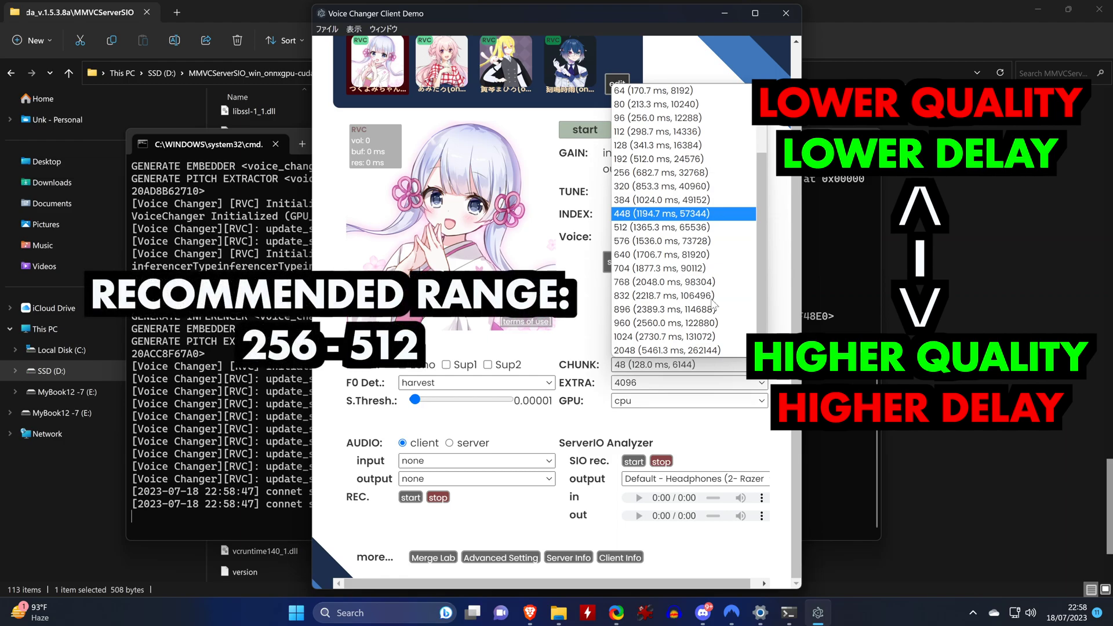
scroll(715, 306, "up", 2)
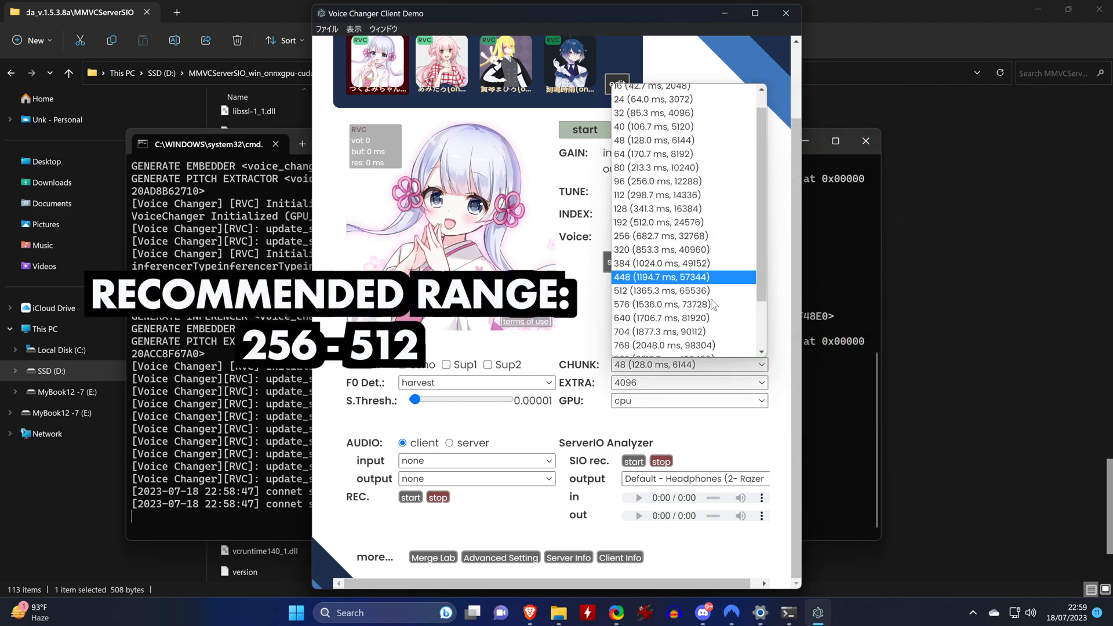
scroll(713, 304, "up", 1)
left_click(711, 310)
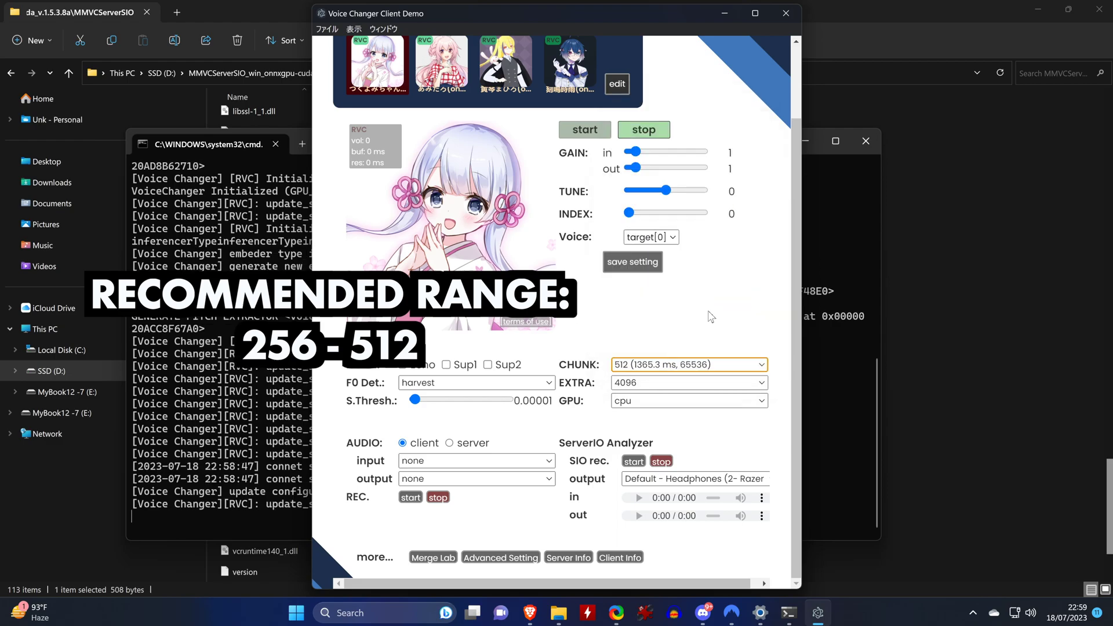
left_click(684, 384)
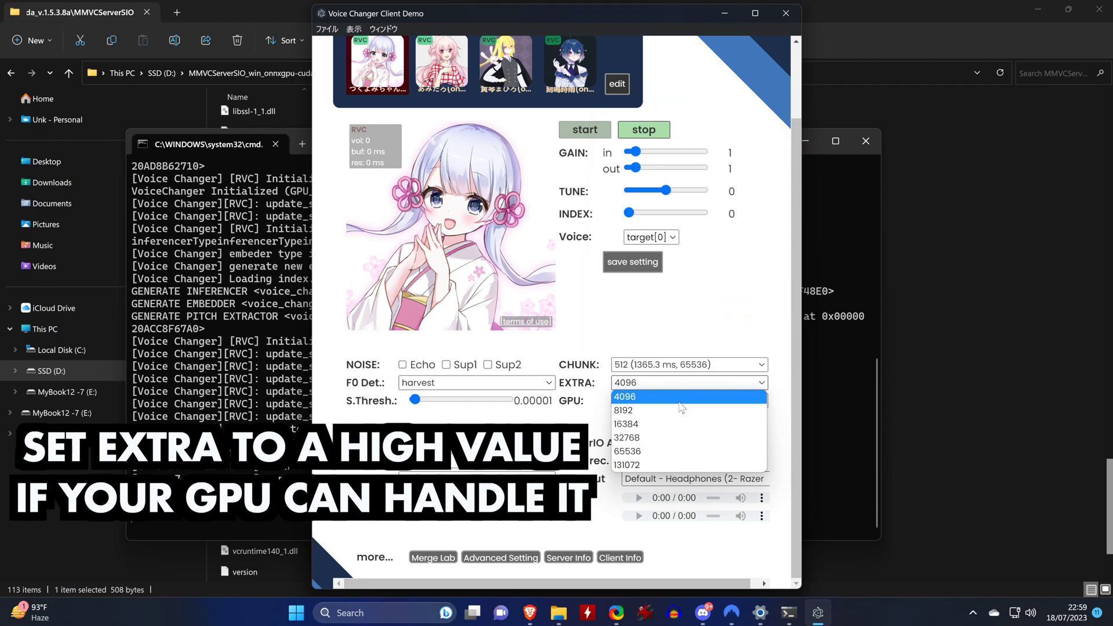
left_click(681, 452)
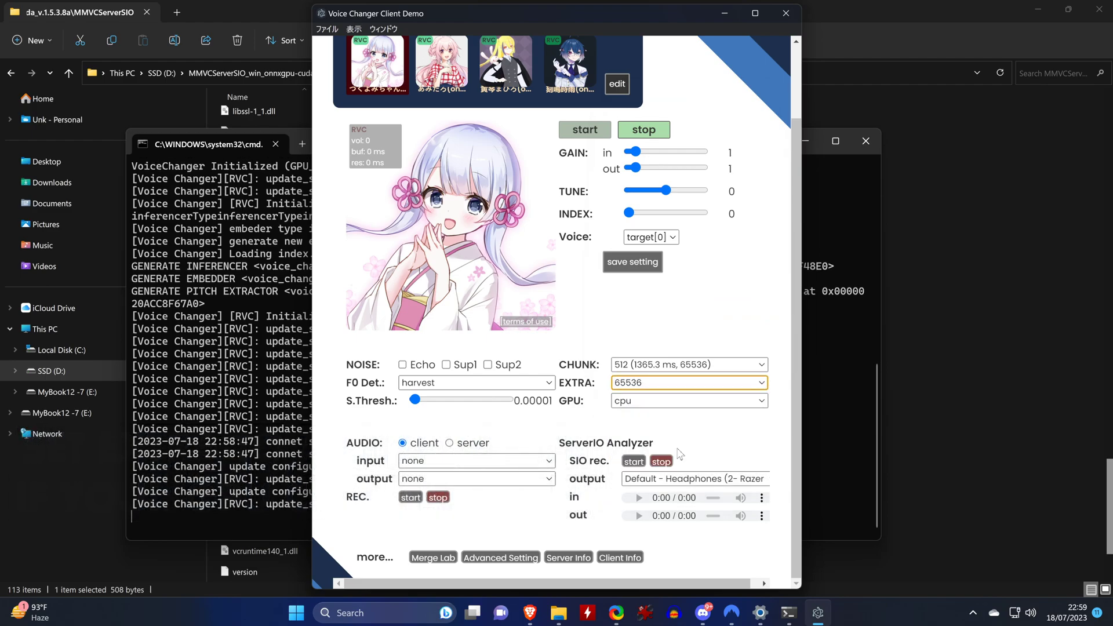
left_click(674, 403)
Use the RTX 4090 GPU, the Razer Seiren V2 X mic as input and its headphones as output
left_click(673, 415)
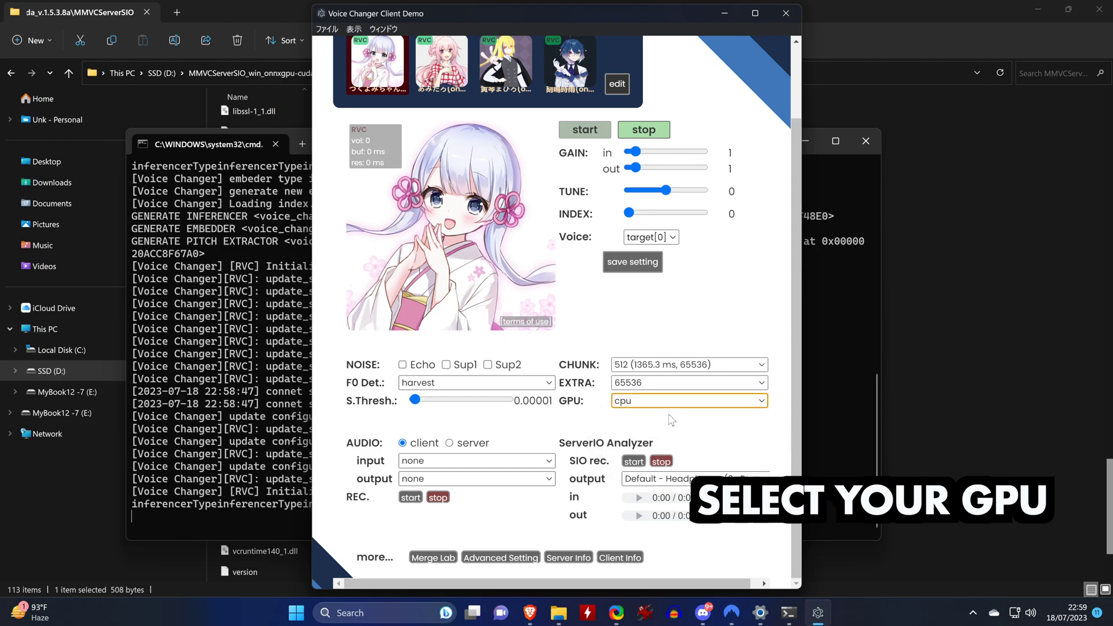
left_click(548, 461)
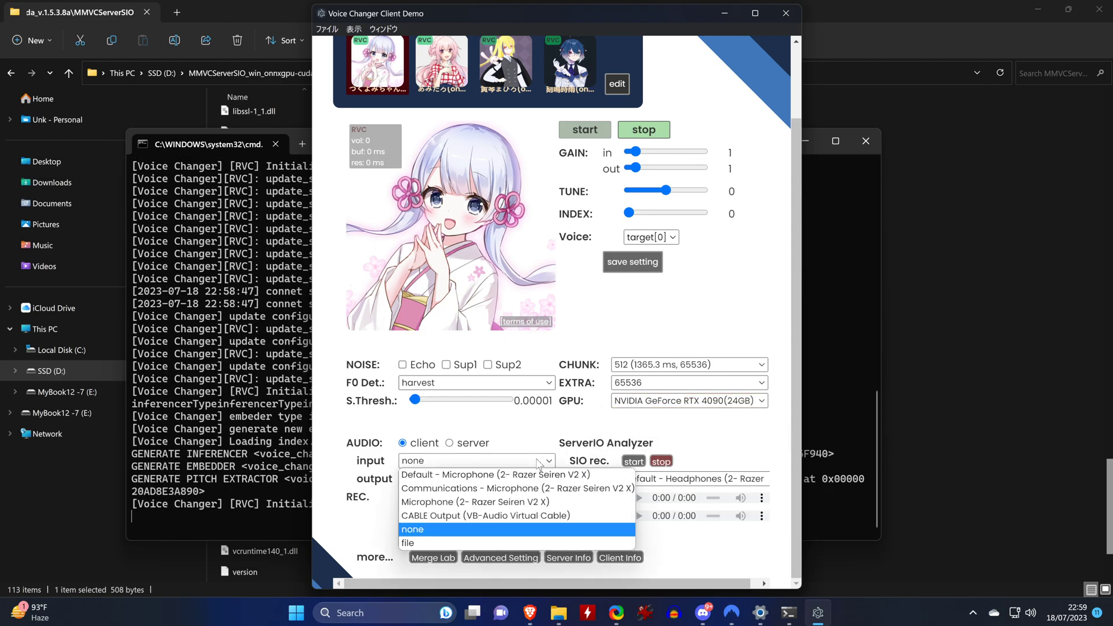
left_click(530, 502)
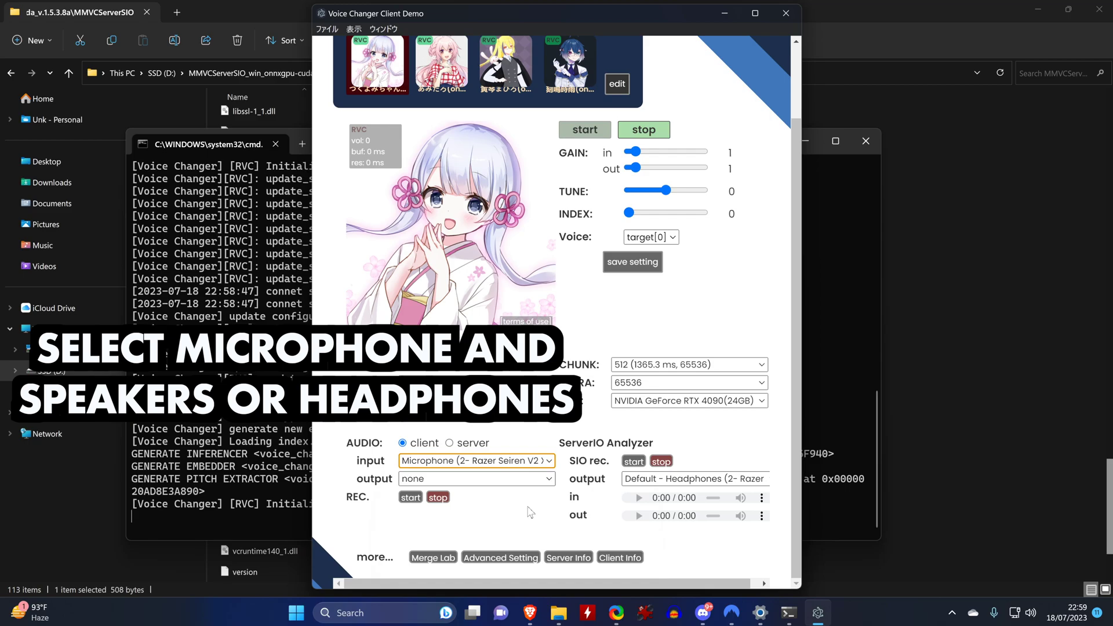
left_click(549, 480)
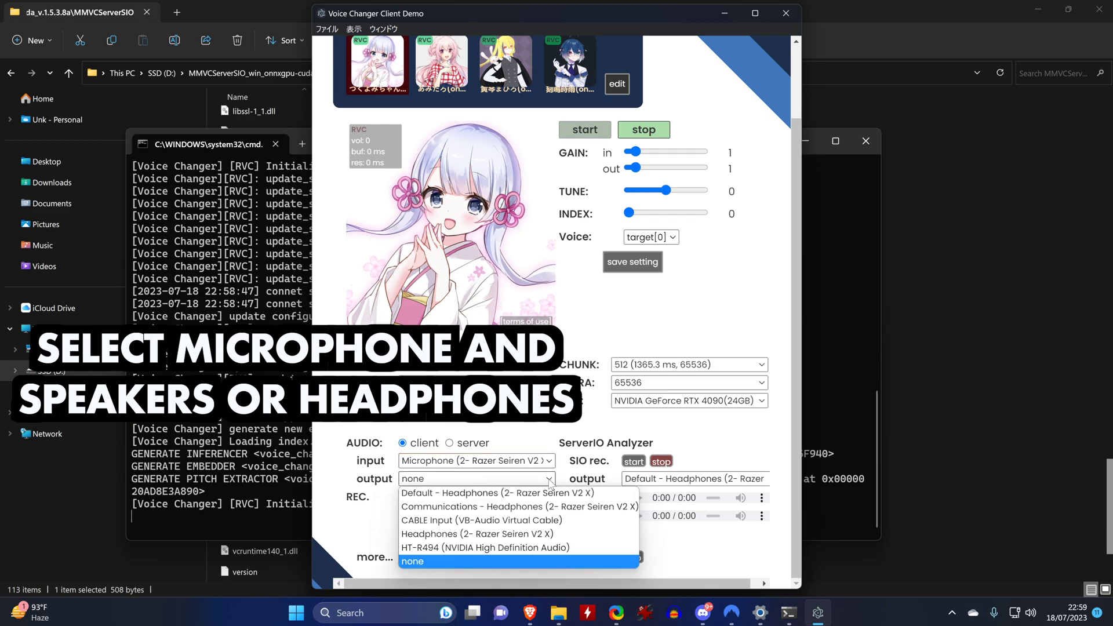
left_click(539, 534)
left_click(525, 559)
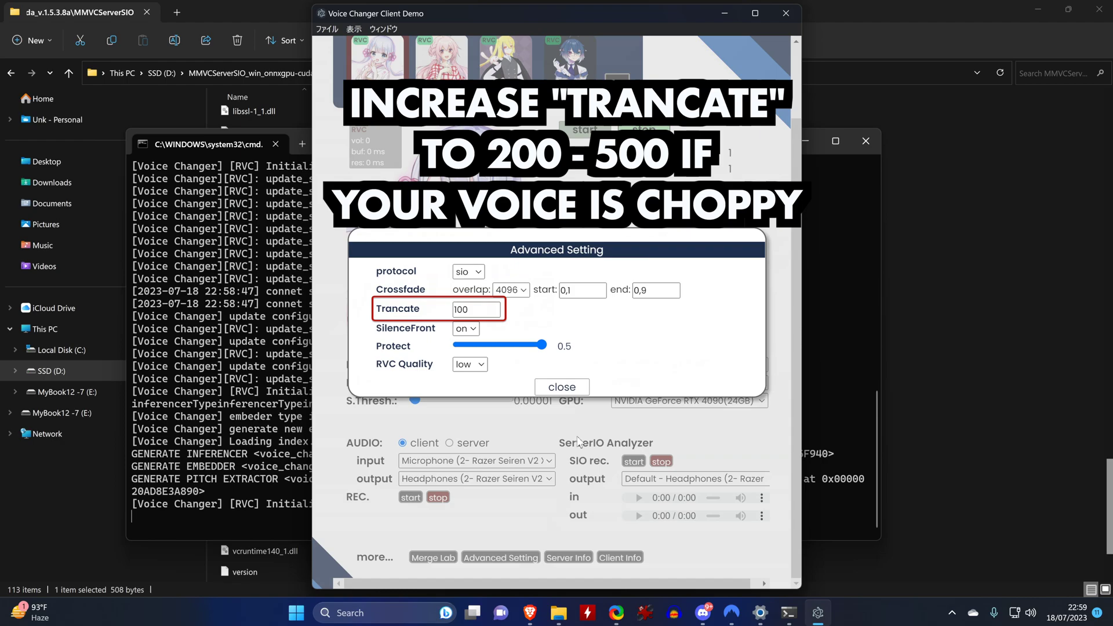
left_click(579, 387)
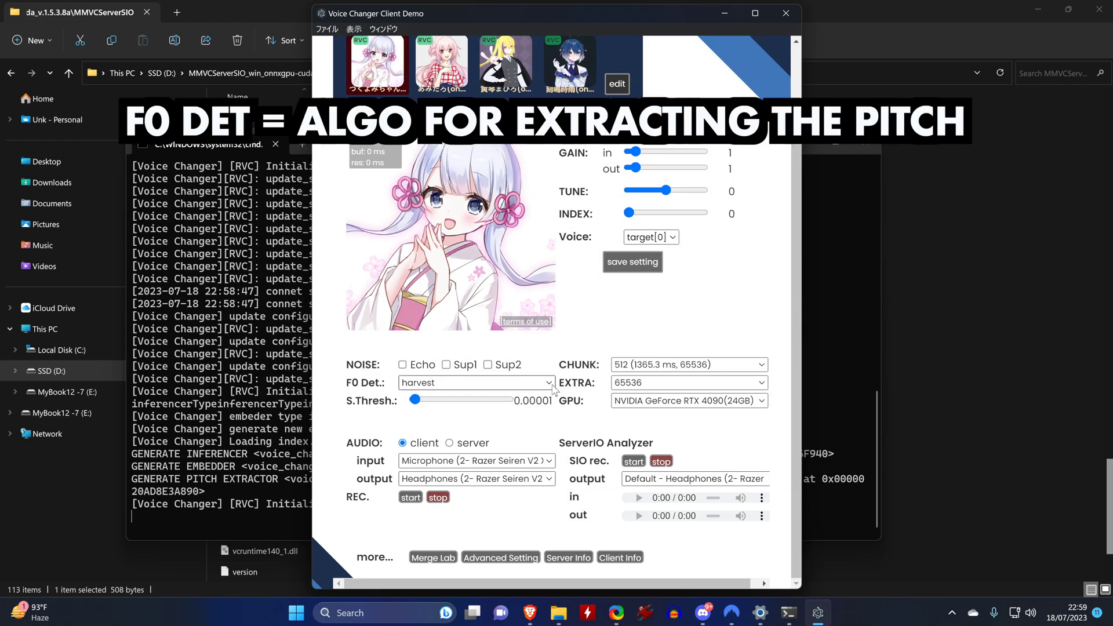
Review dio, harvest and crepe in F0 Det. and leave harvest selected
left_click(551, 387)
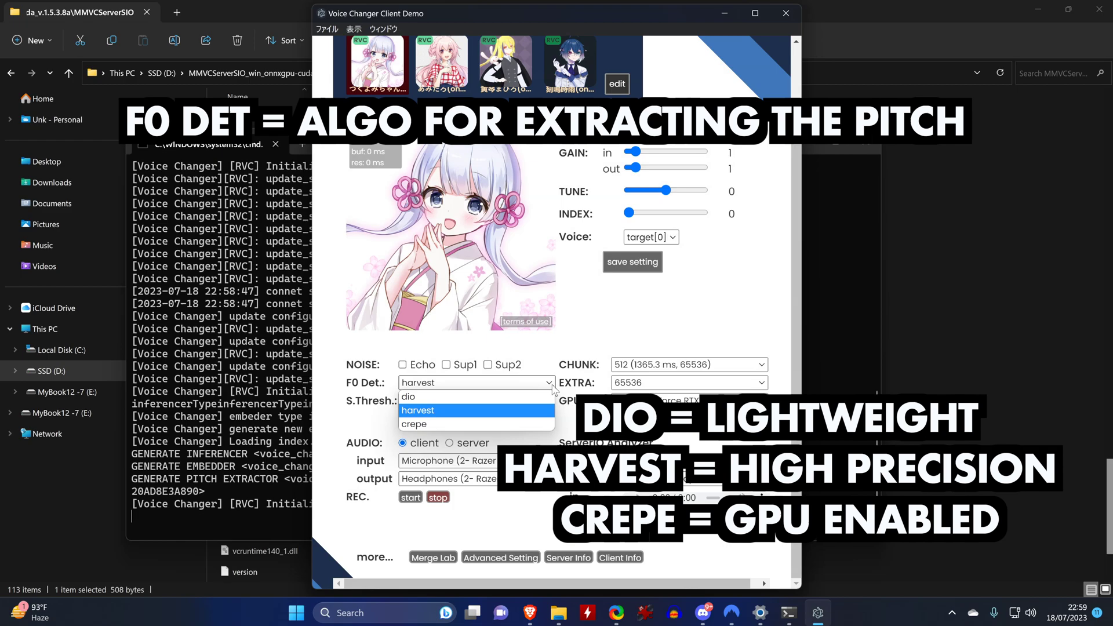
left_click(554, 389)
scroll(553, 389, "up", 2)
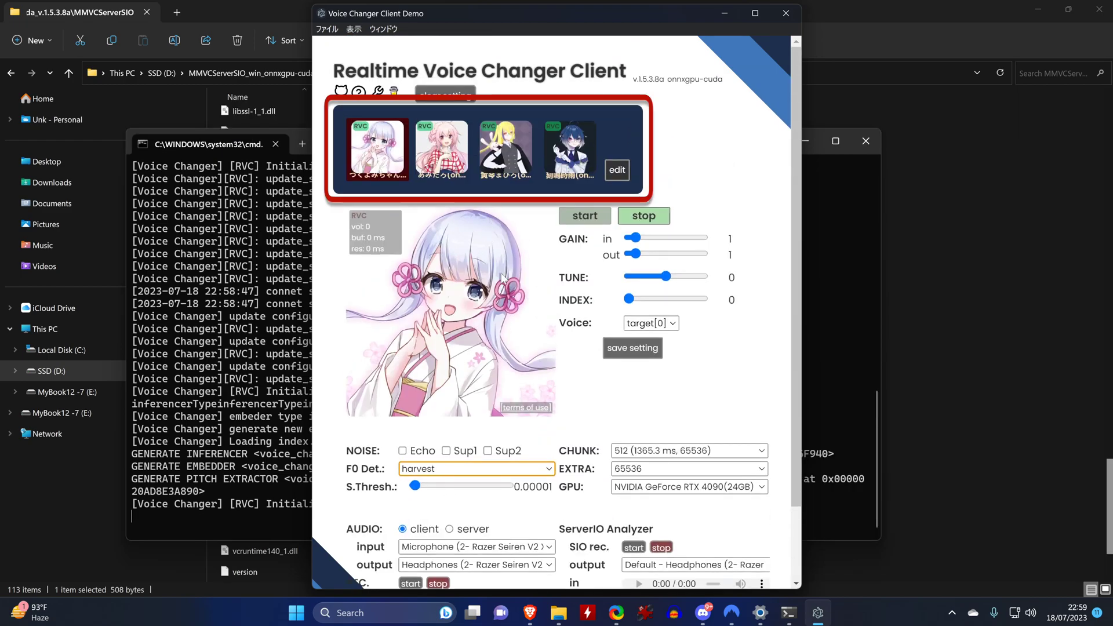
Start conversion and cycle through the あみたろ, yellow-haired and blue-haired sample voices
left_click(585, 218)
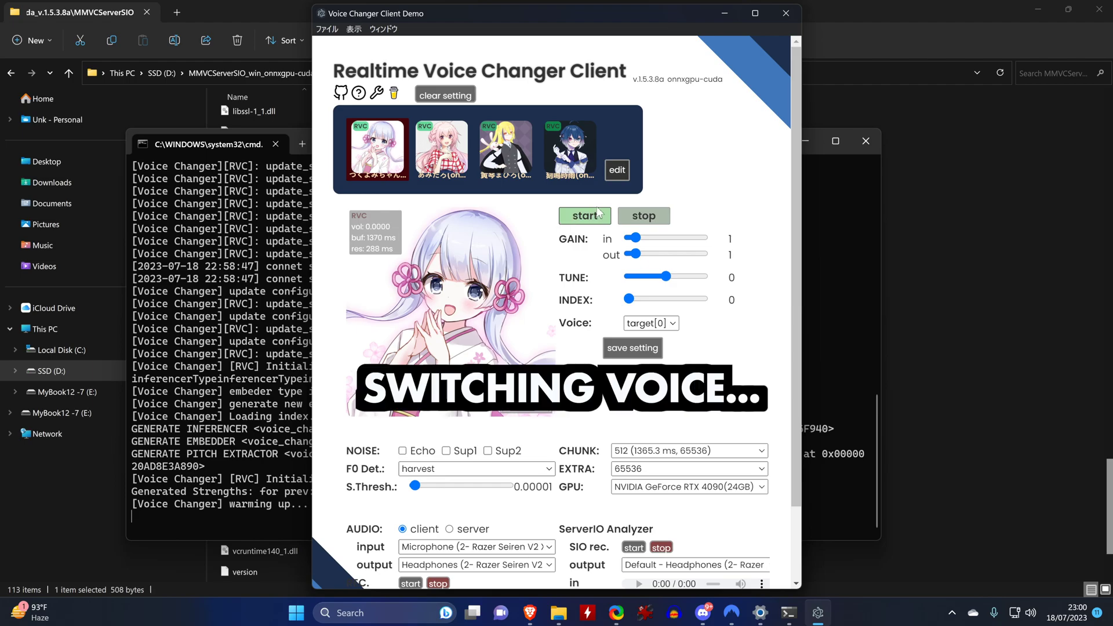
left_click(442, 147)
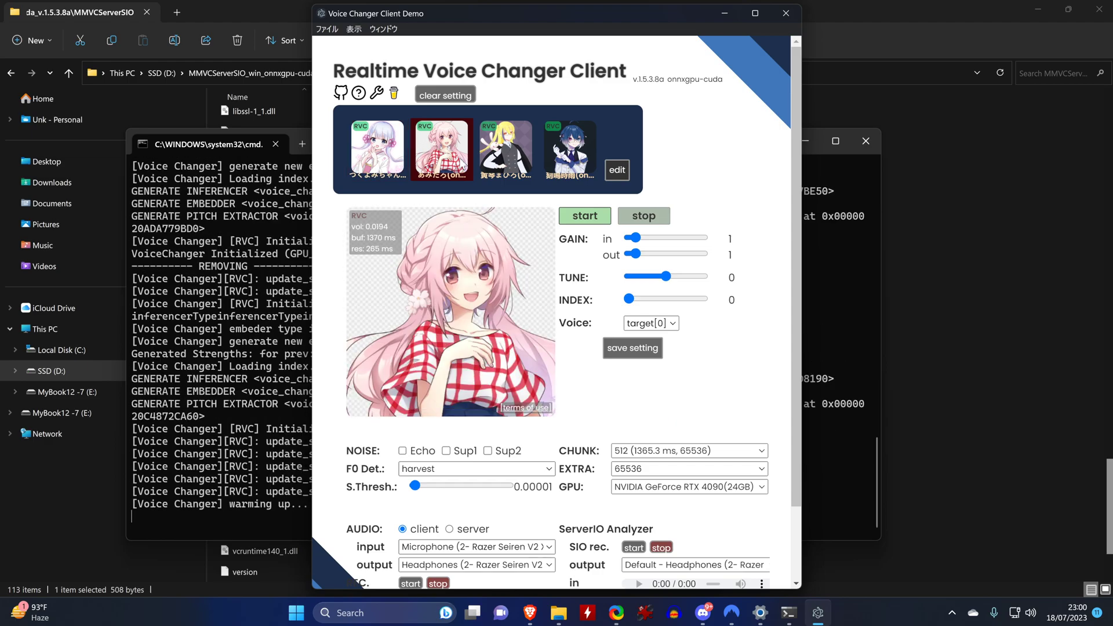
left_click(521, 161)
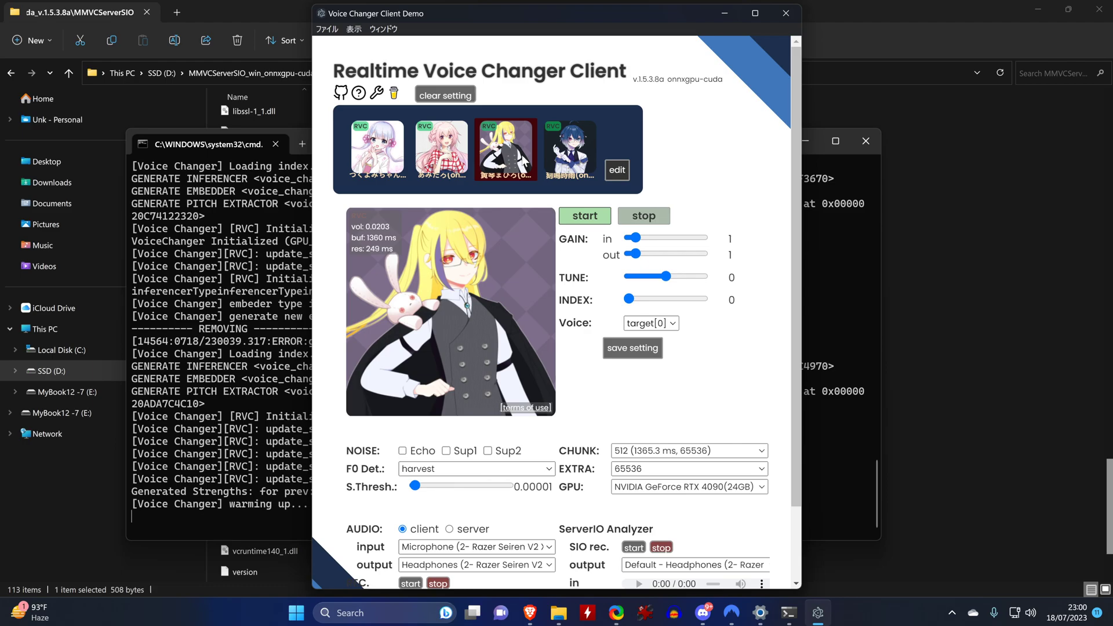
left_click(592, 156)
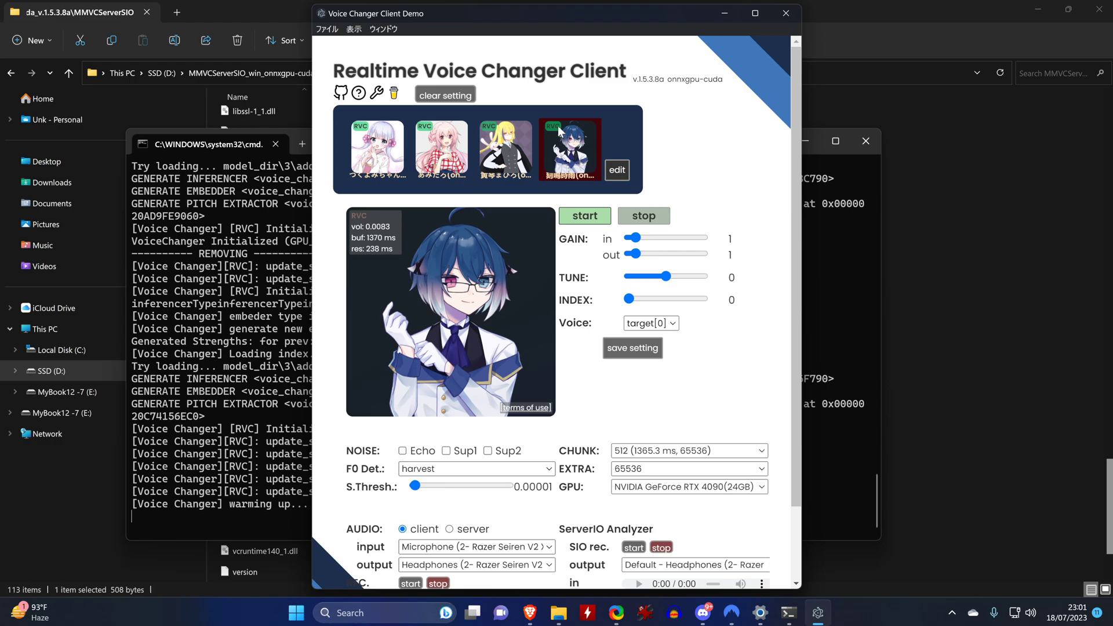
Begin an RVC upload into slot 4 with weights\Lecturer.pth as the model file
left_click(616, 171)
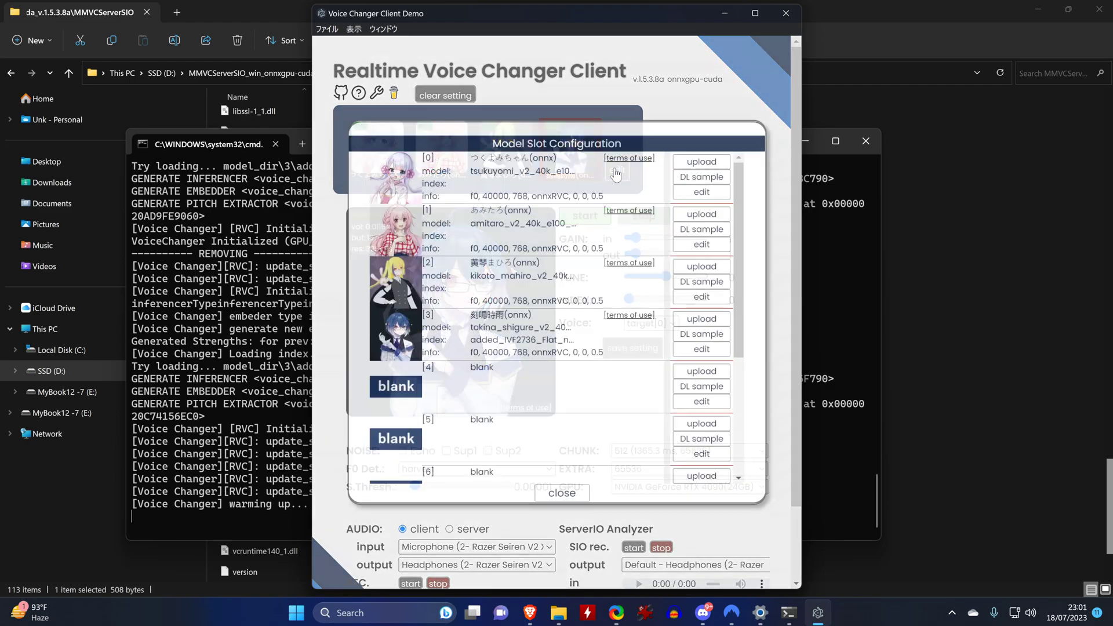
left_click(703, 372)
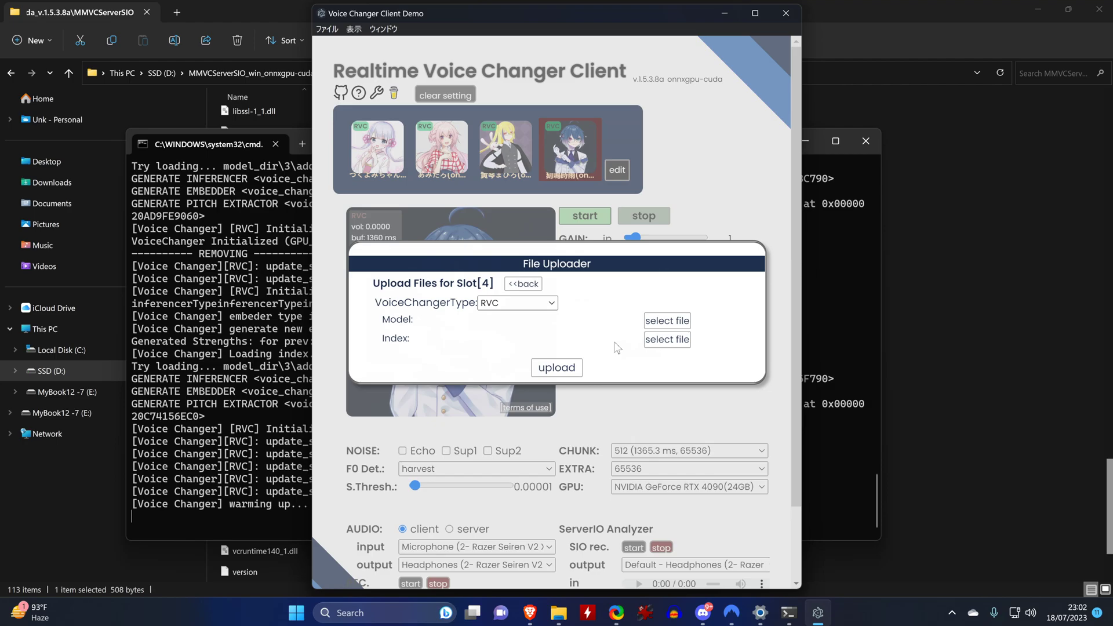
left_click(551, 304)
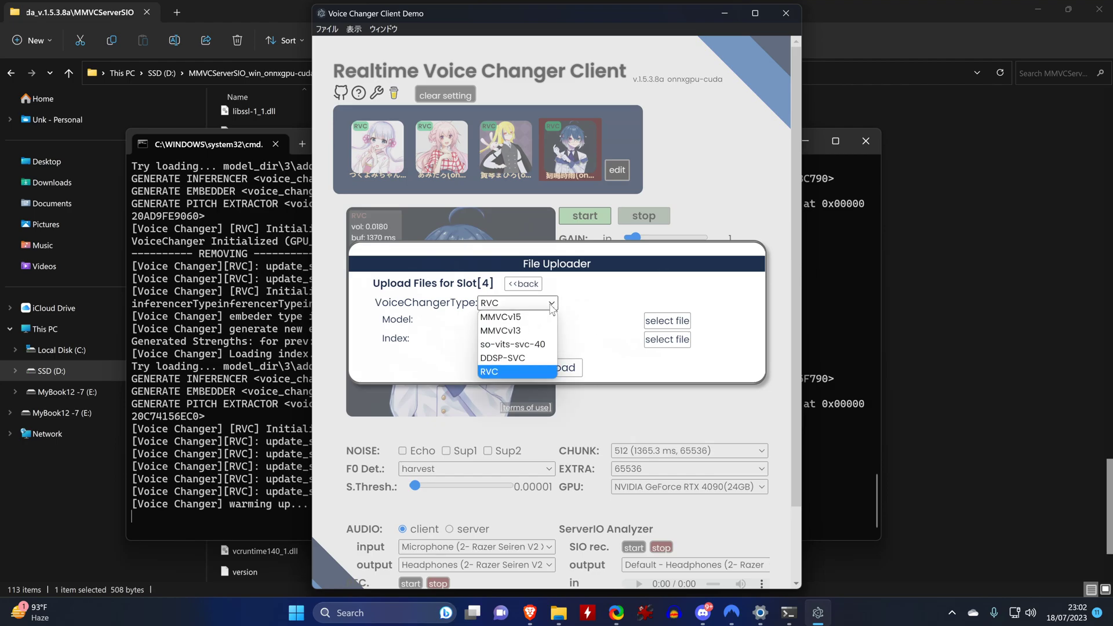
left_click(516, 371)
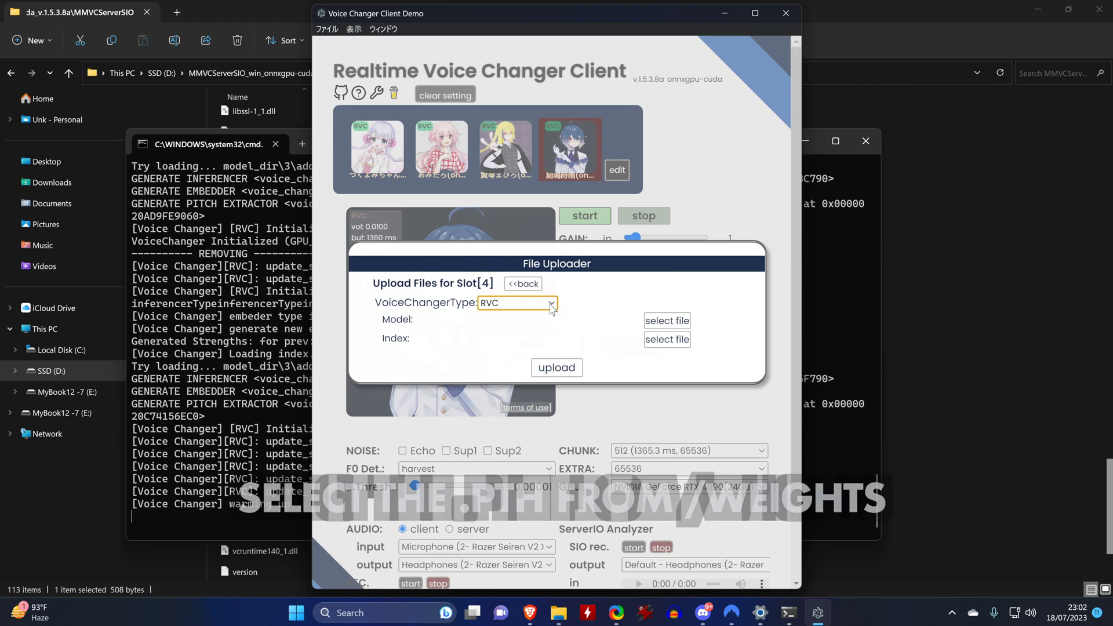
left_click(652, 323)
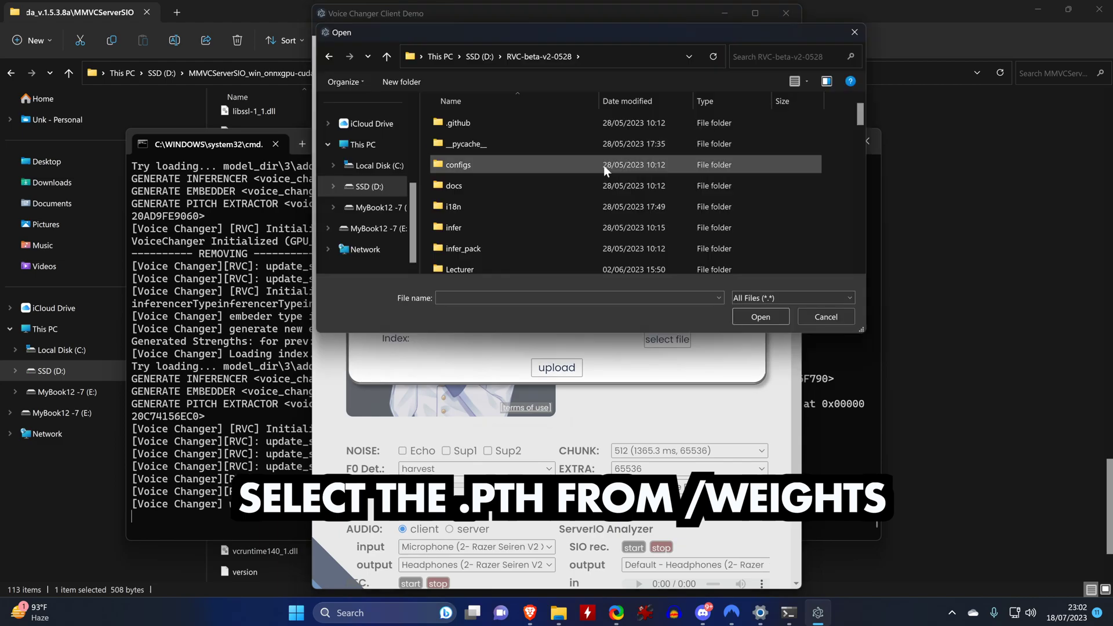
scroll(603, 165, "down", 3)
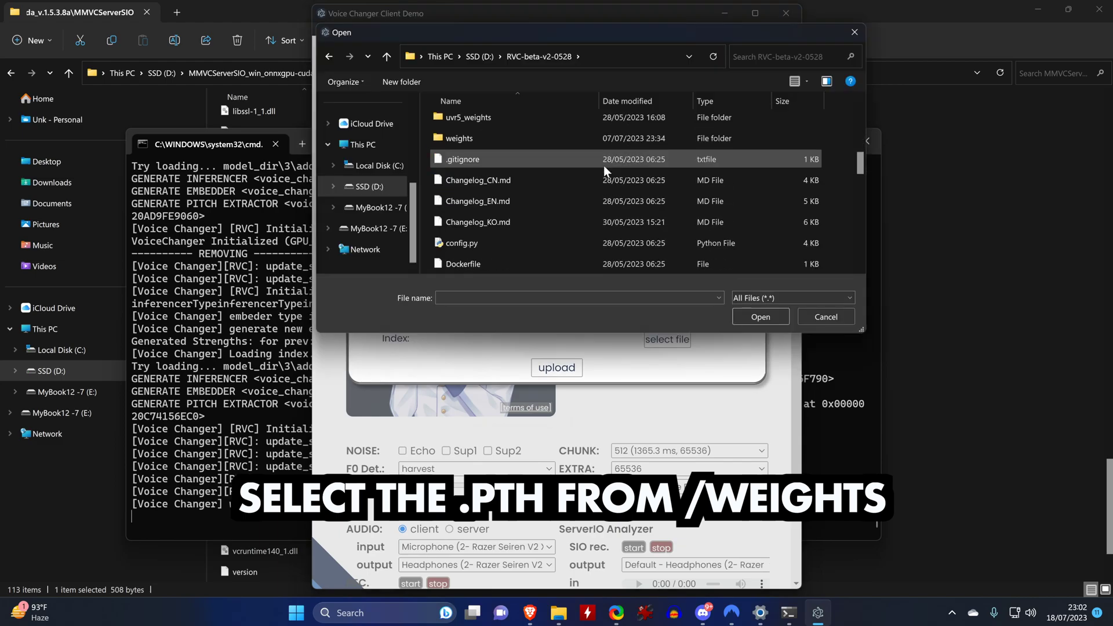
double_click(451, 138)
double_click(483, 185)
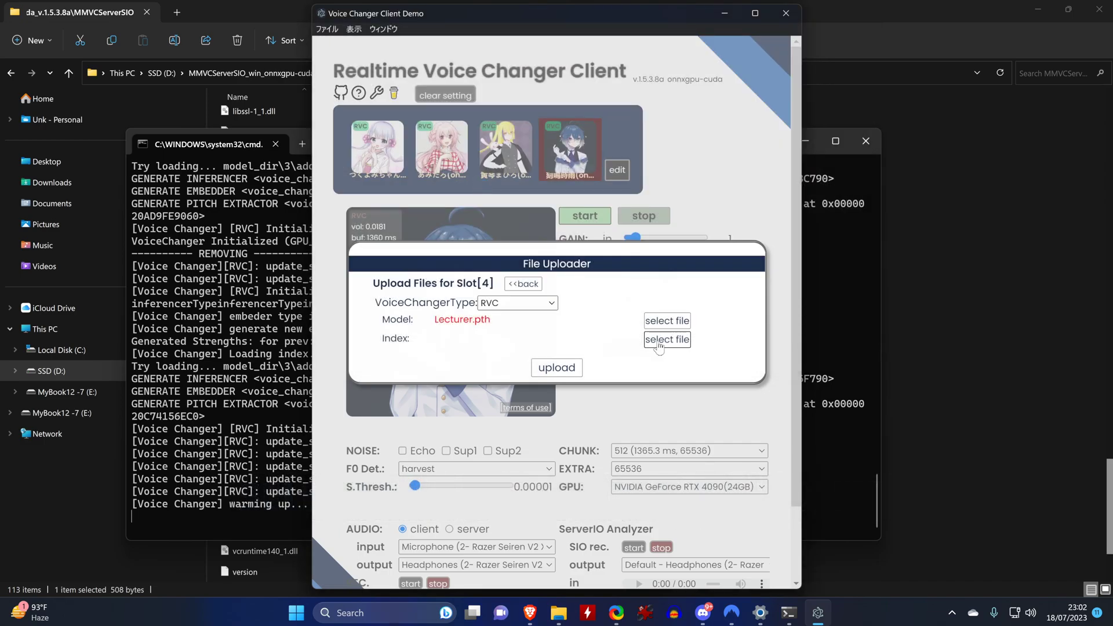
Add the logs\Lecturer added_IVF646 index file and upload the Lecturer model to slot 4
left_click(664, 336)
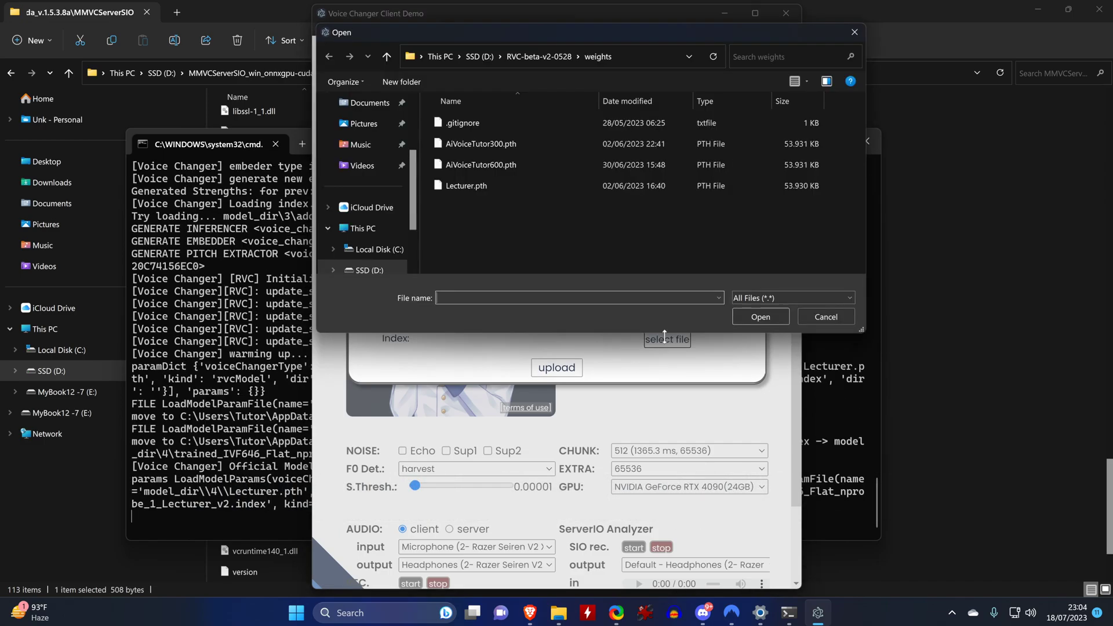
left_click(523, 57)
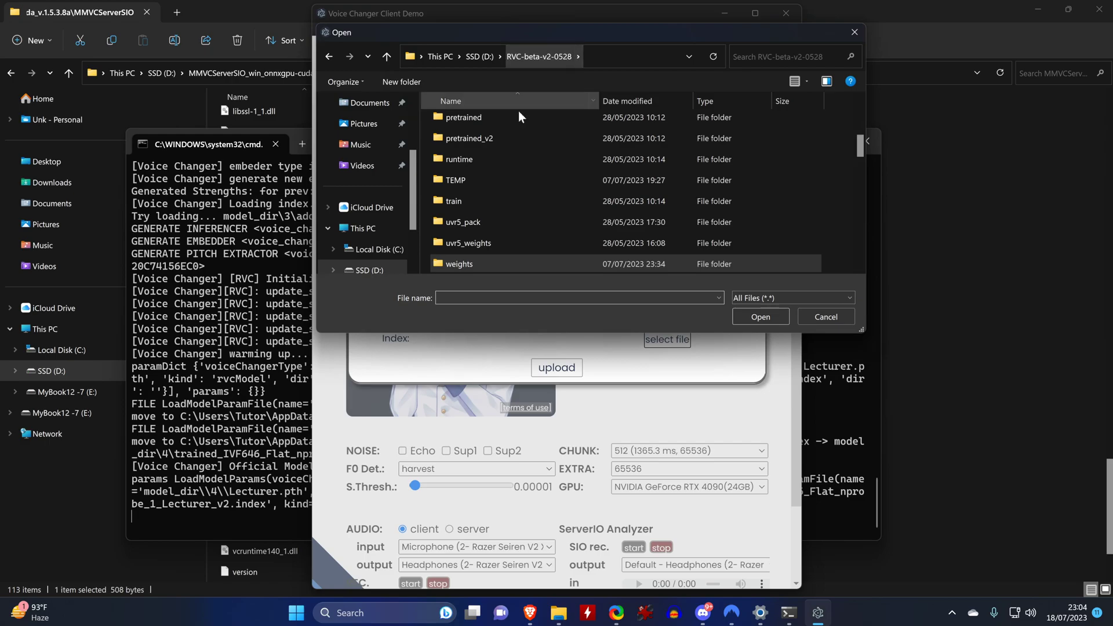
scroll(514, 162, "up", 2)
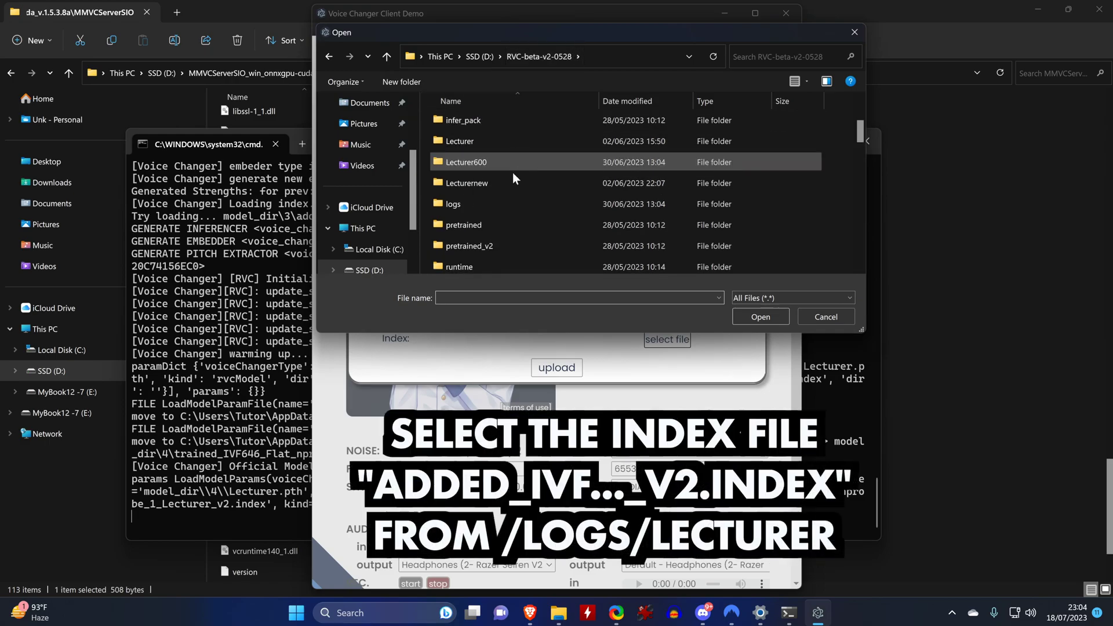
double_click(508, 200)
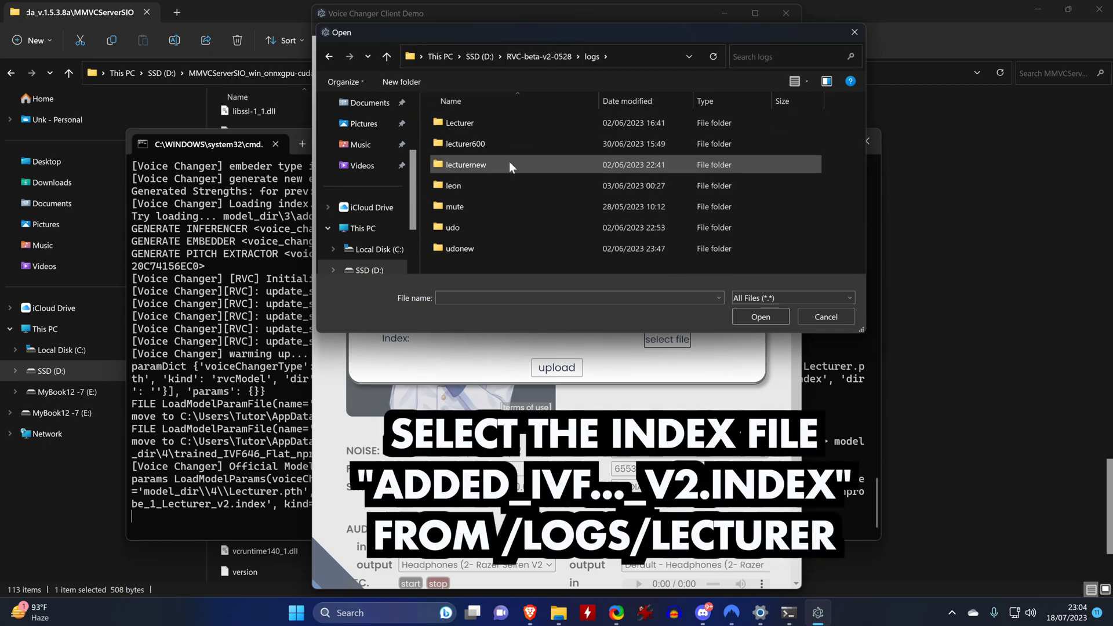
double_click(506, 124)
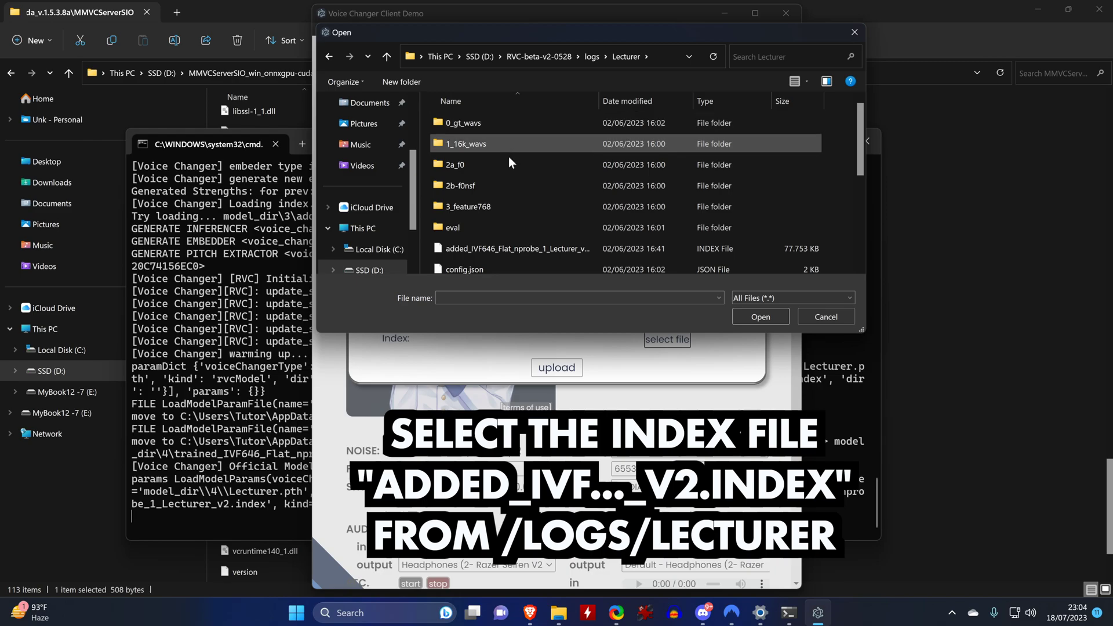
left_click(523, 248)
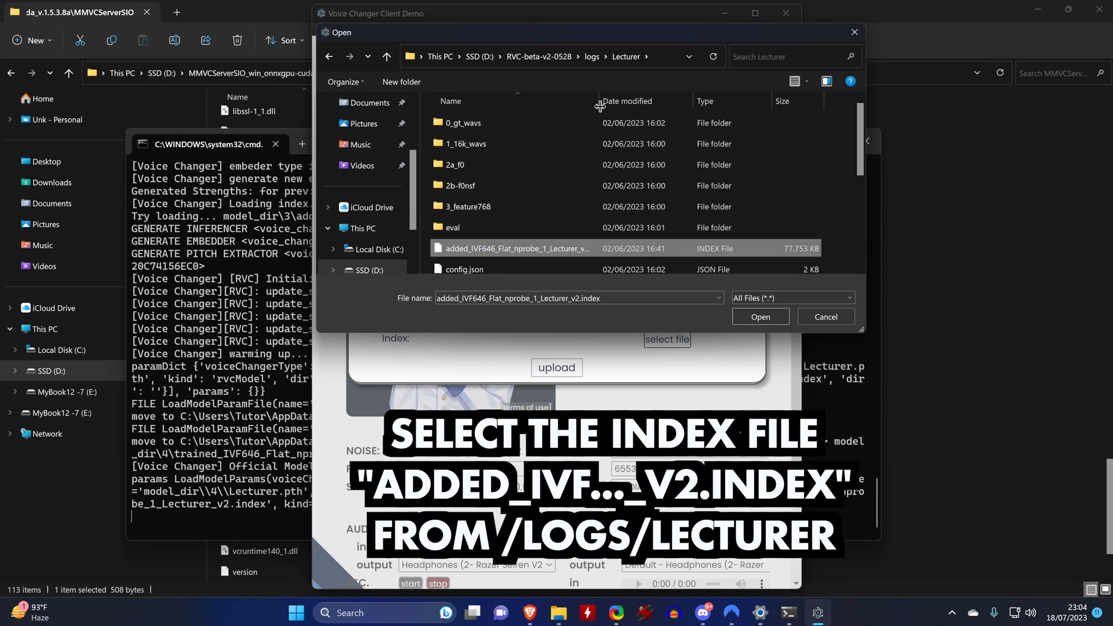
left_click_drag(599, 101, 721, 98)
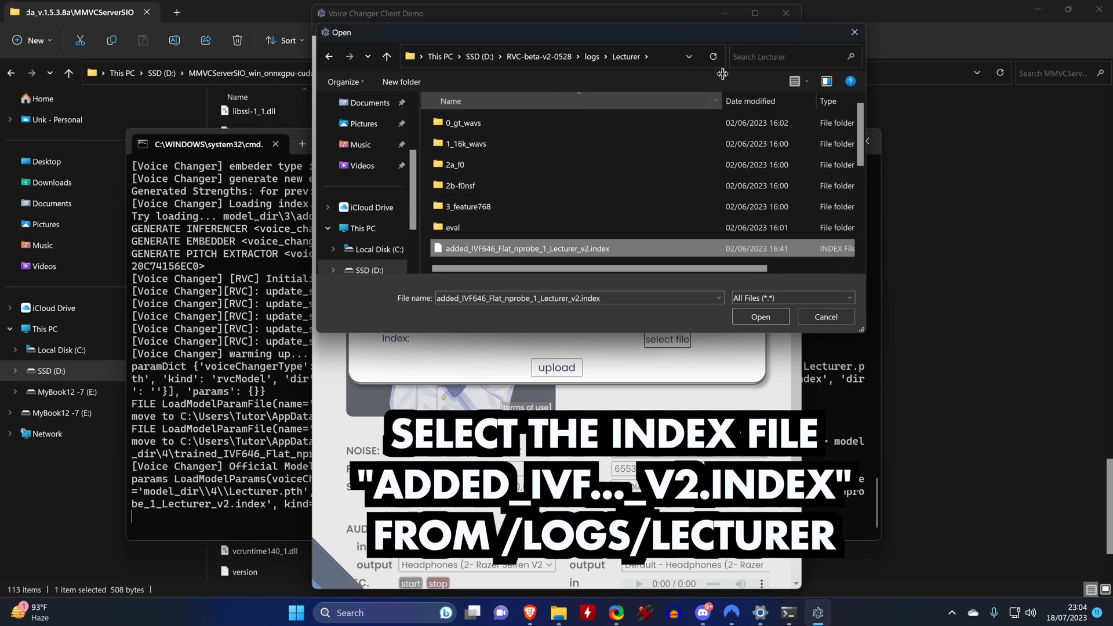
double_click(516, 249)
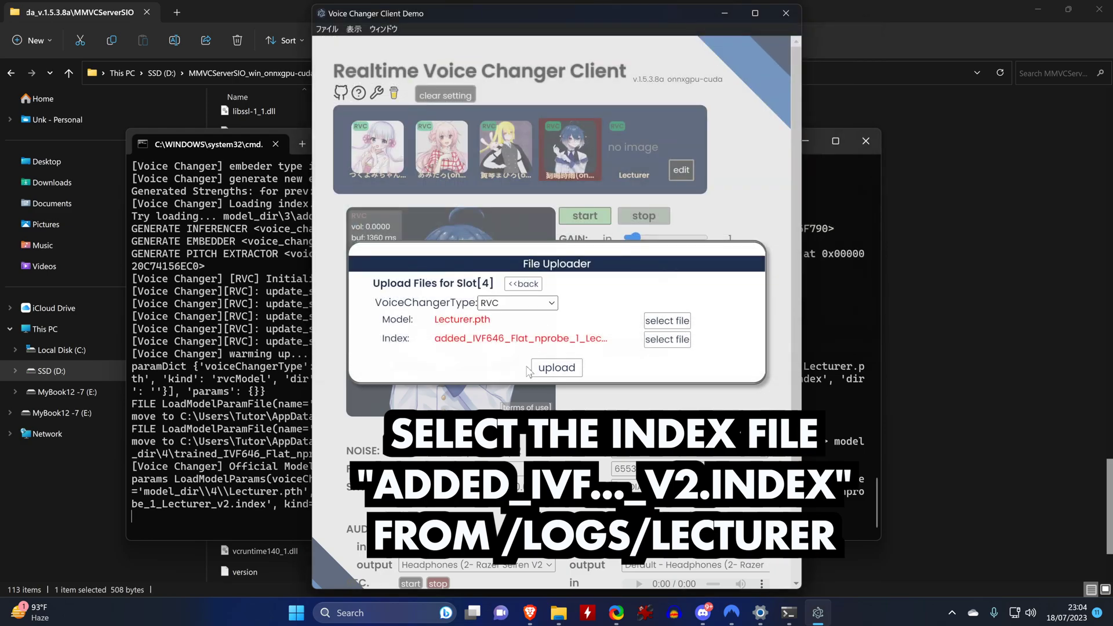
left_click(553, 368)
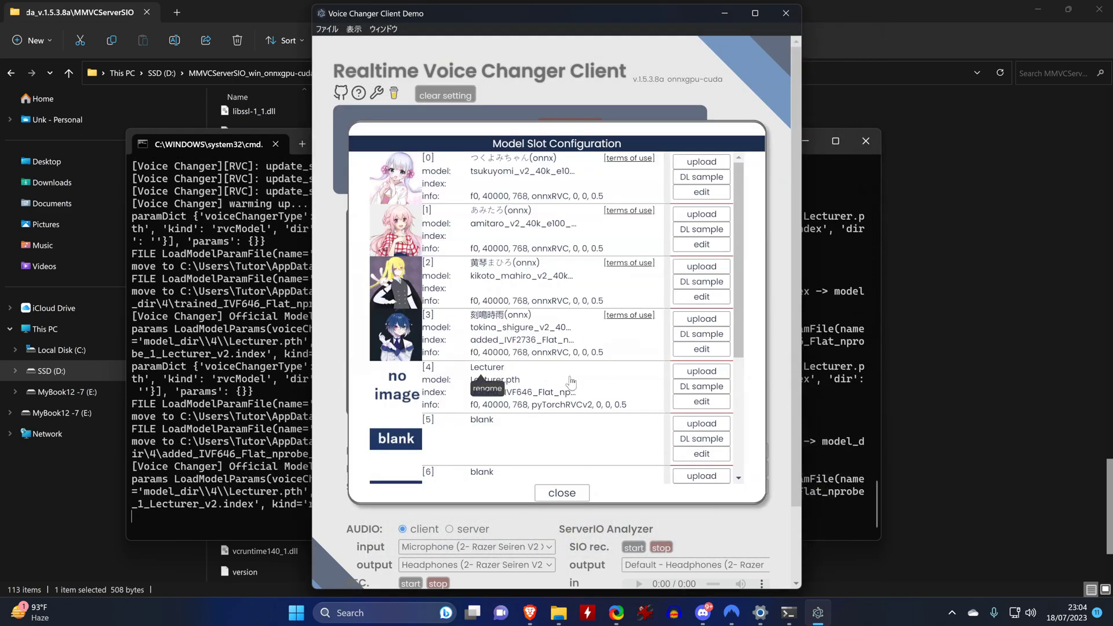
Upload Desktop\DukeNukem\DukeNukem.pth with its index to slot 5, then switch to the DukeNukem voice
left_click(694, 425)
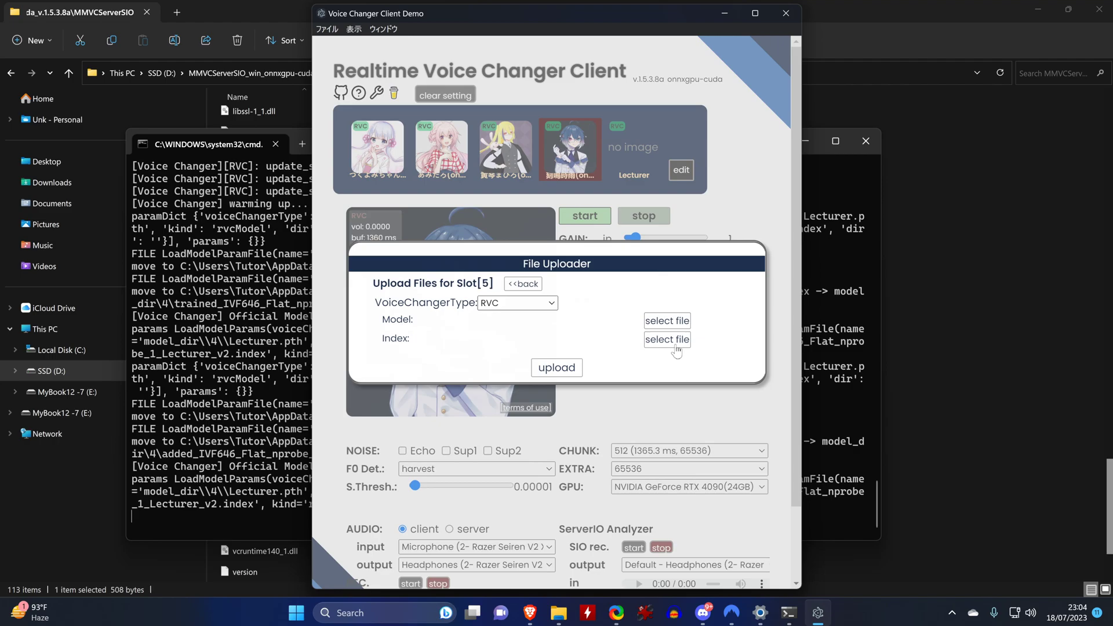
left_click(667, 321)
scroll(366, 174, "up", 3)
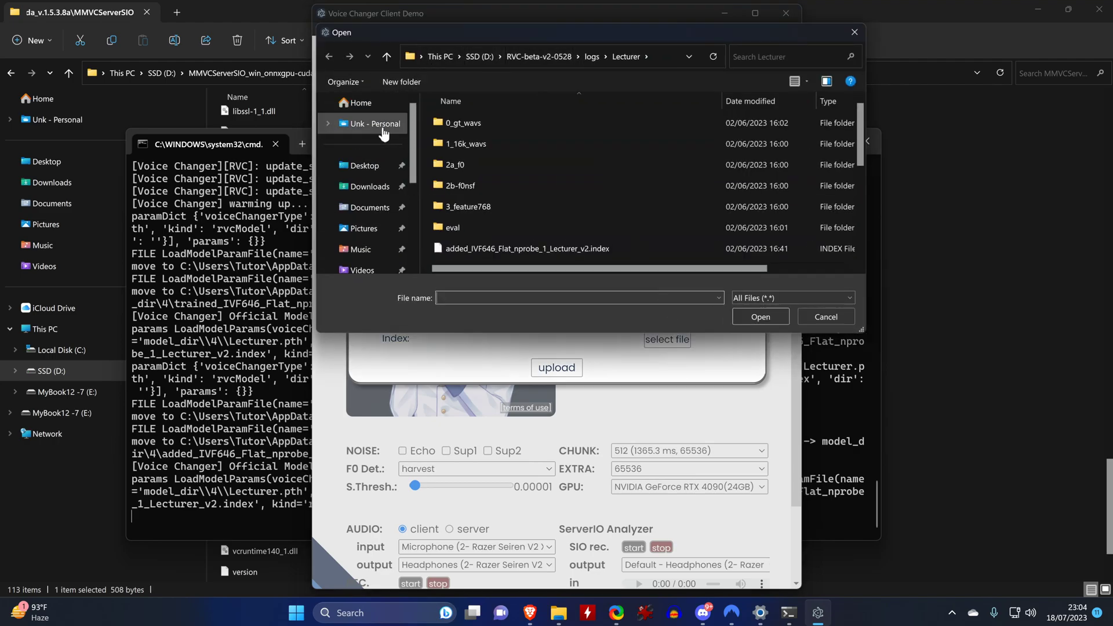
left_click(364, 166)
double_click(458, 139)
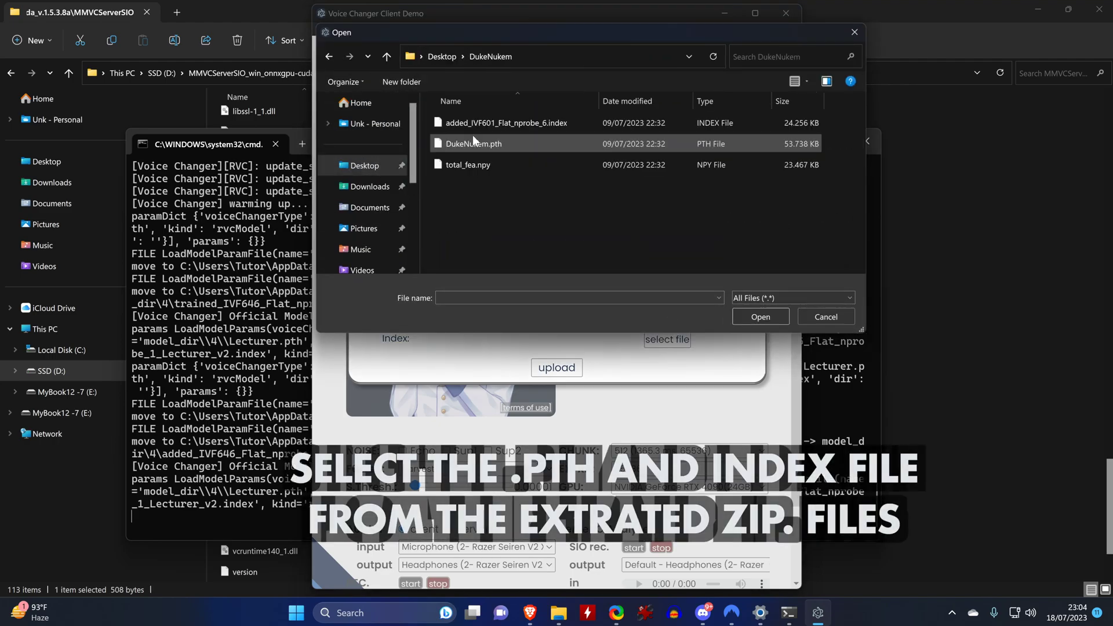
double_click(474, 142)
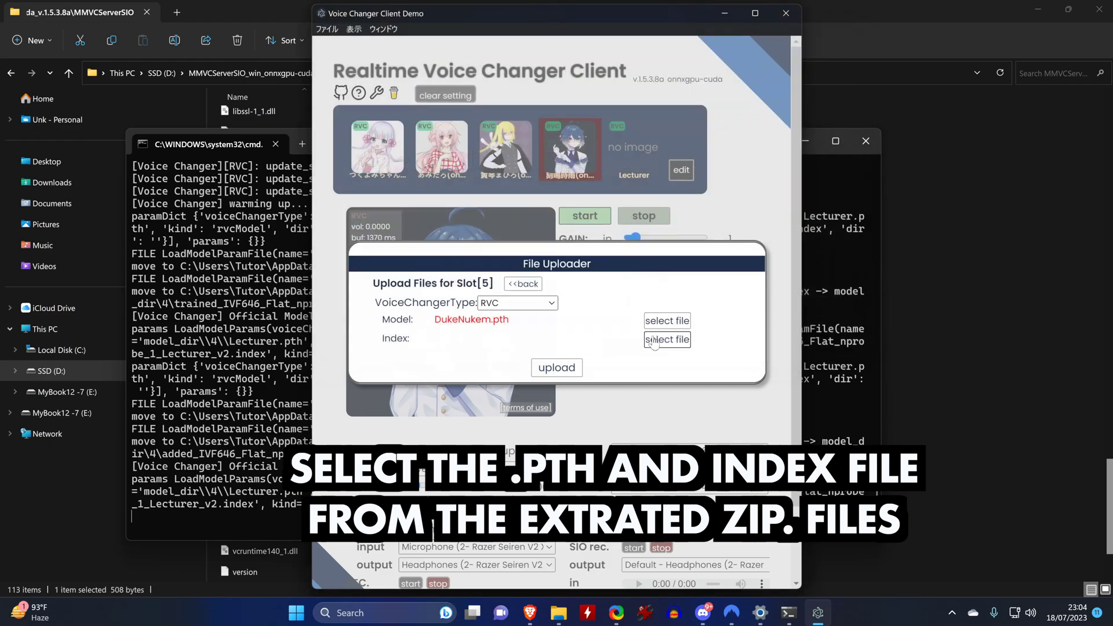
left_click(667, 339)
double_click(496, 123)
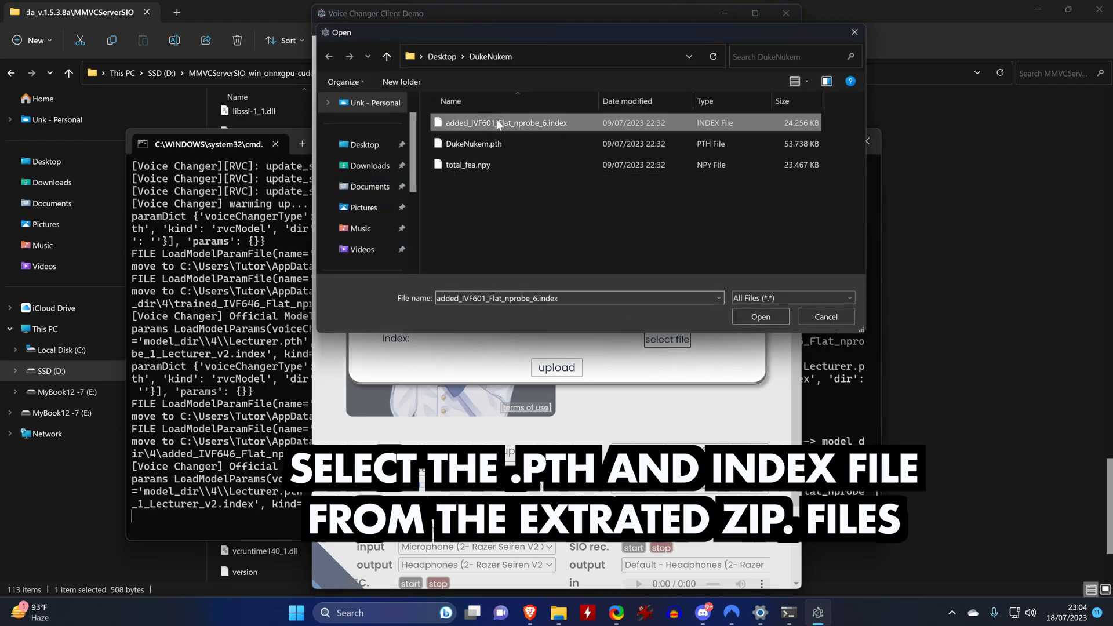
left_click(557, 369)
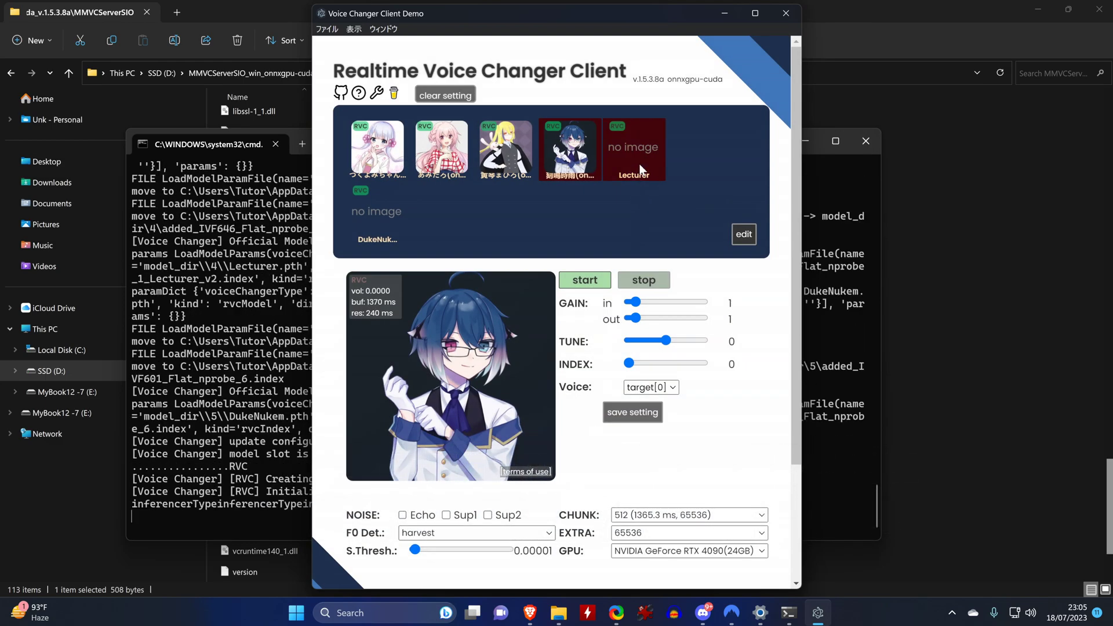
left_click(641, 168)
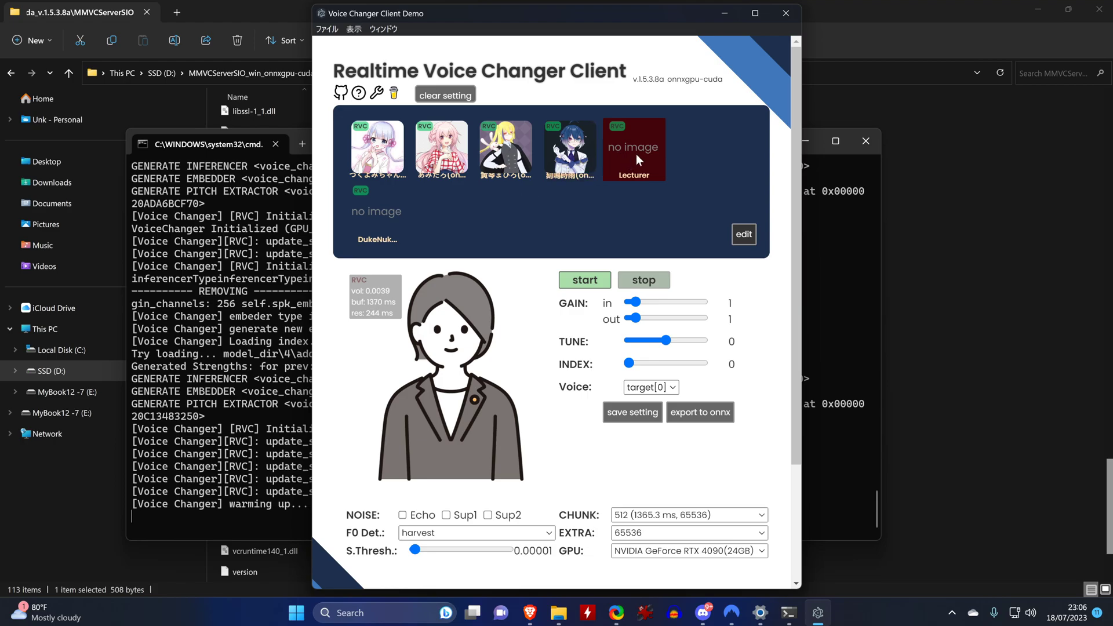
left_click(400, 225)
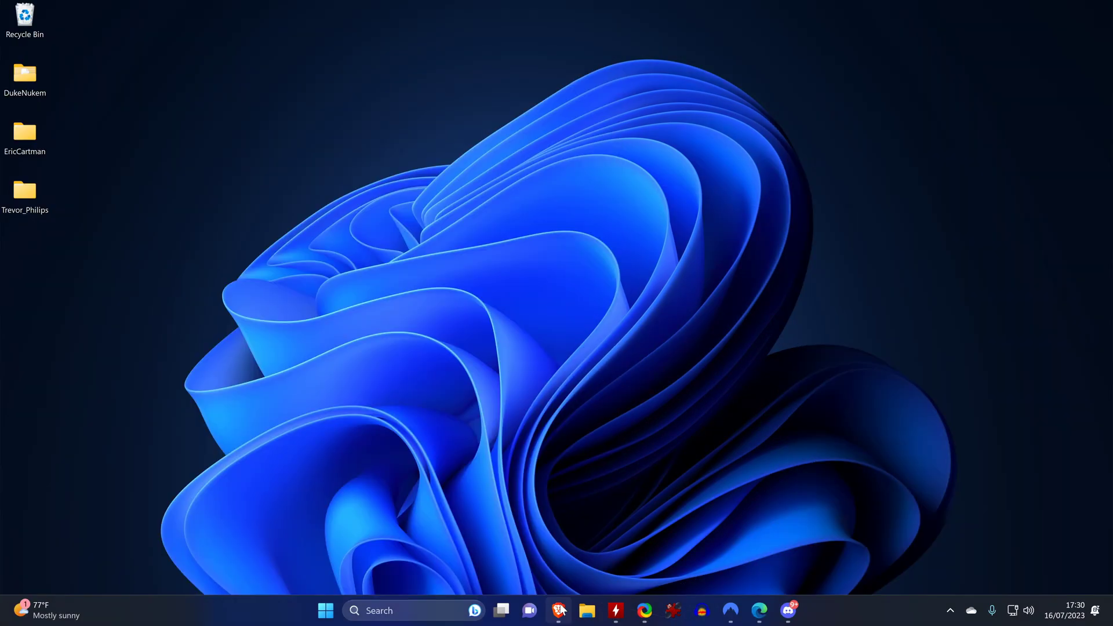
Bring the browser back to the vb-audio.com/Cable VB-CABLE page
left_click(554, 610)
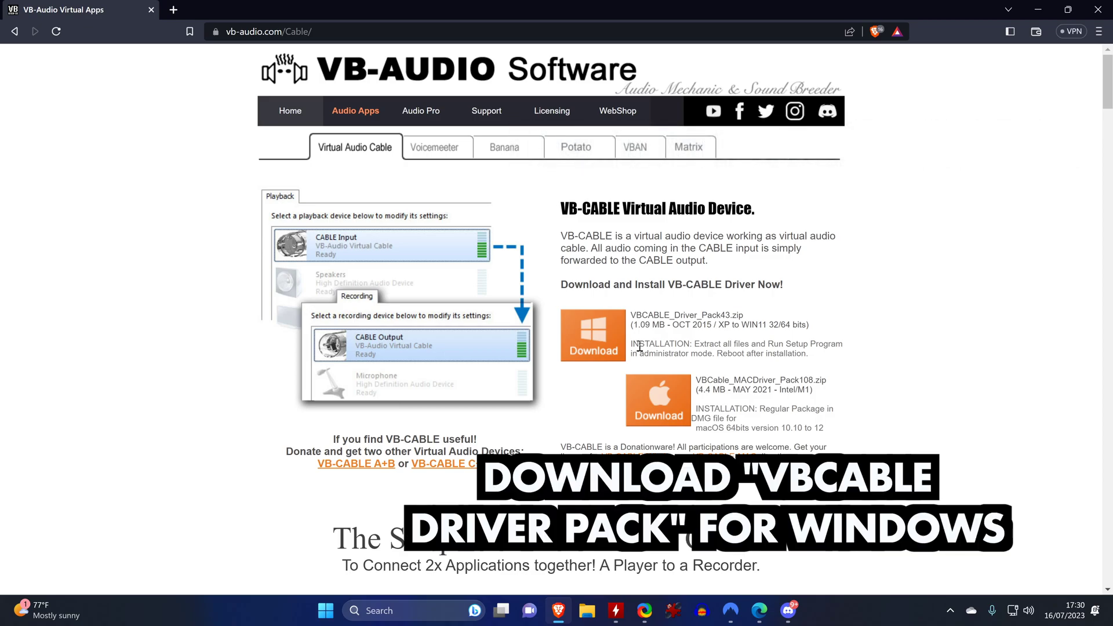
Download VBCABLE_Driver_Pack43.zip to the desktop and extract all its files
left_click(601, 346)
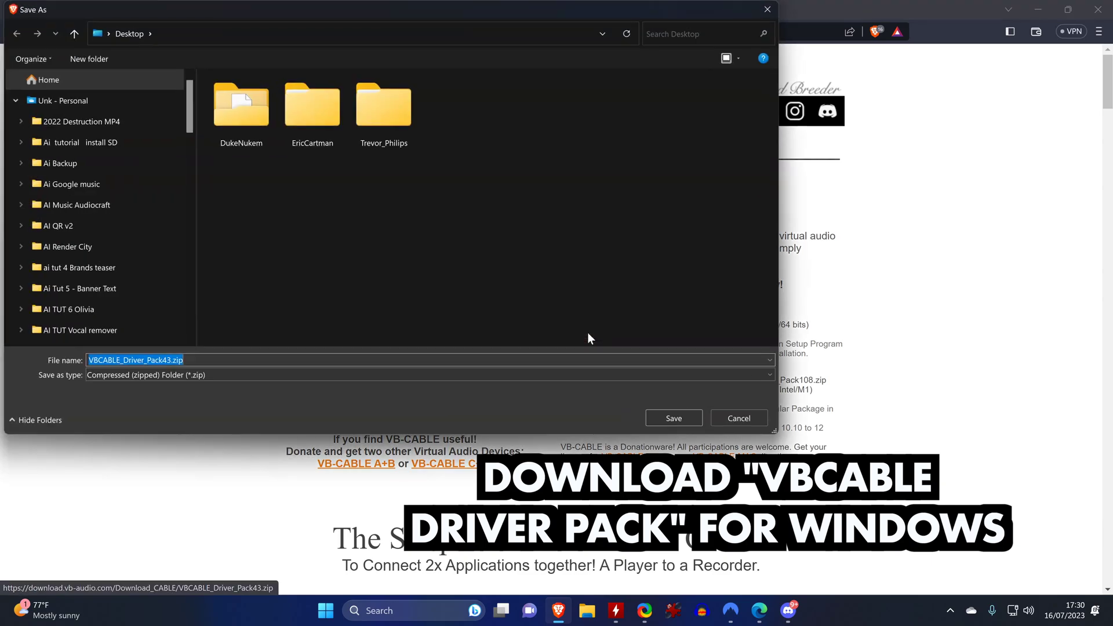
left_click(663, 418)
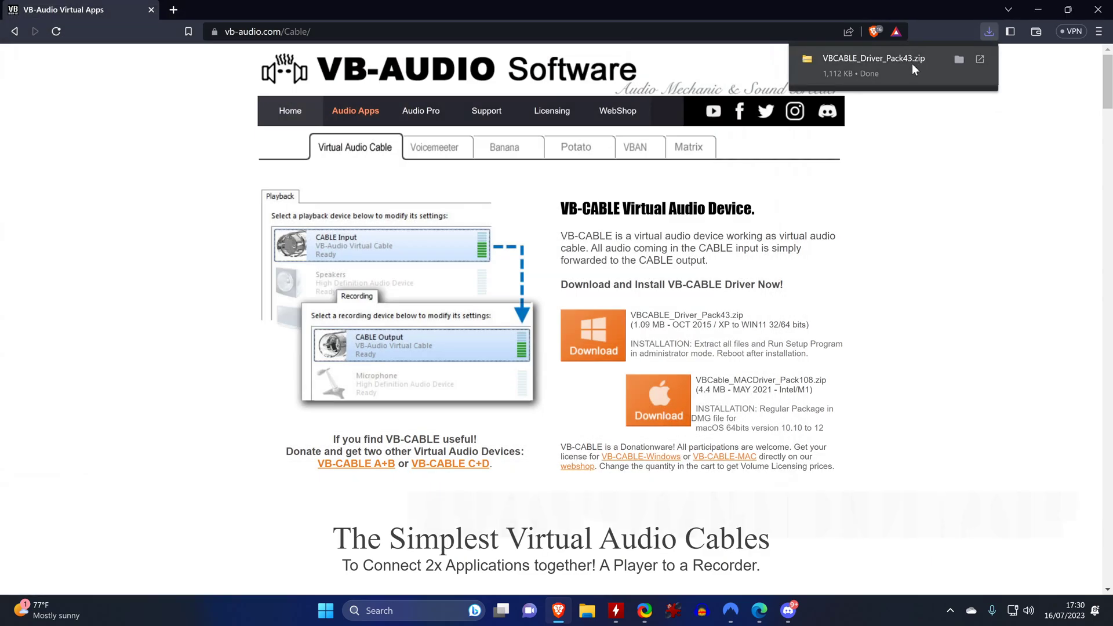
left_click(912, 63)
double_click(541, 192)
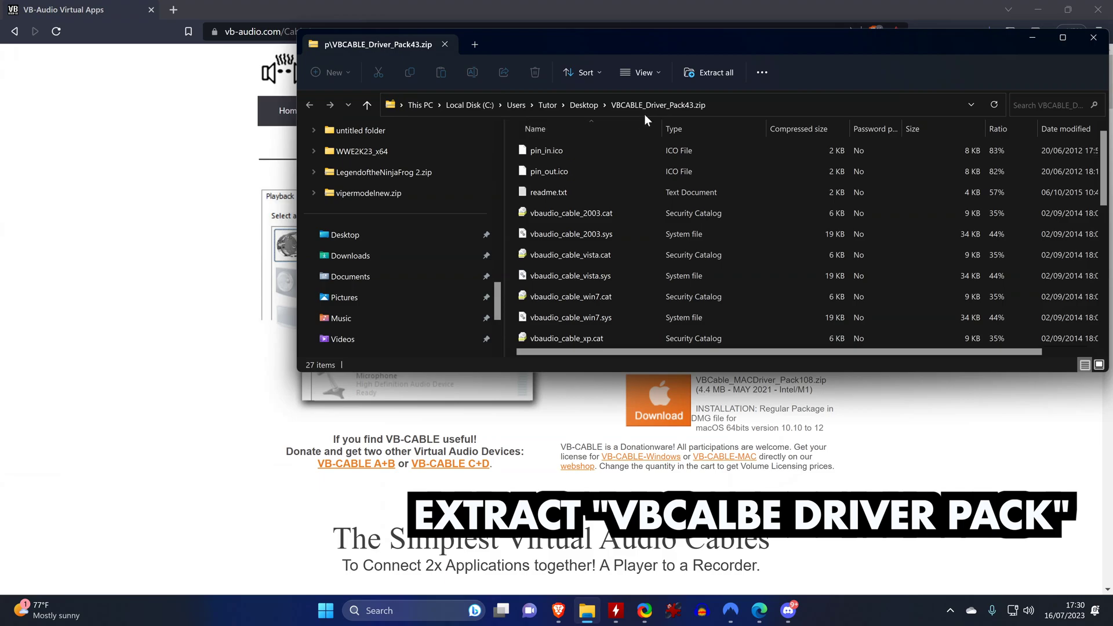
left_click(700, 71)
left_click(667, 438)
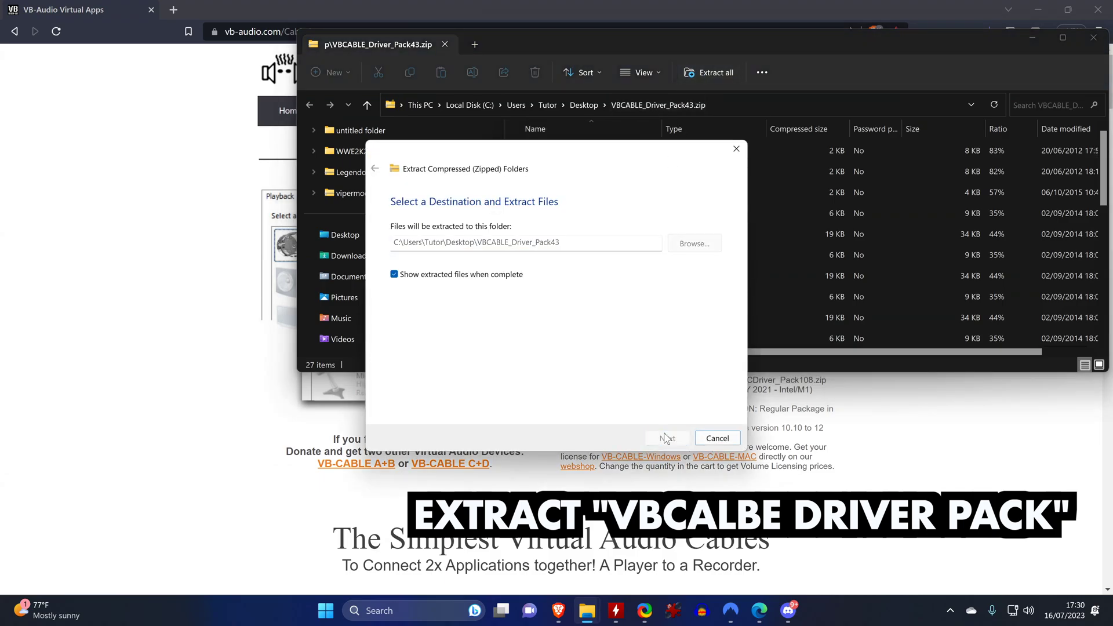
Run VBCABLE_Setup_x64.exe as administrator and install the VB-Audio virtual cable driver
scroll(682, 206, "down", 5)
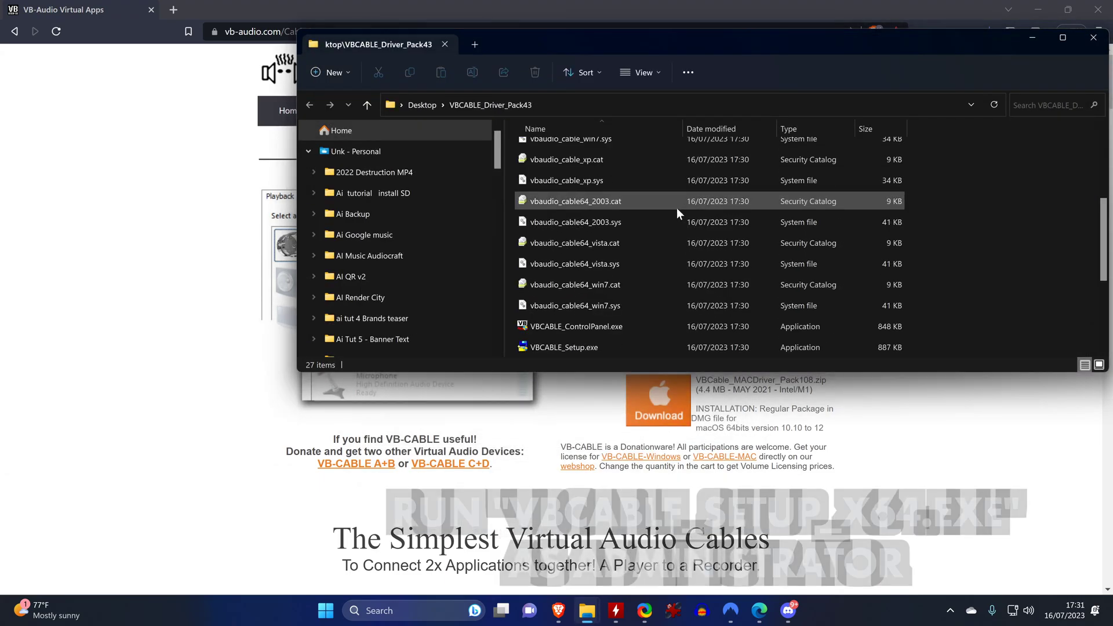
scroll(676, 208, "down", 2)
right_click(596, 247)
left_click(660, 312)
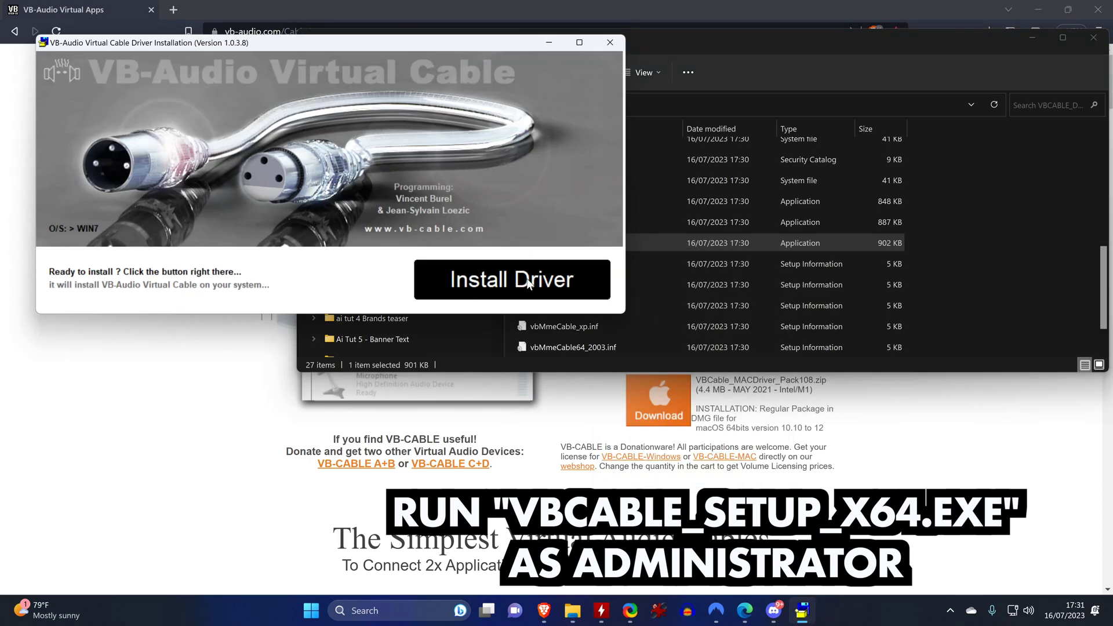
left_click(528, 284)
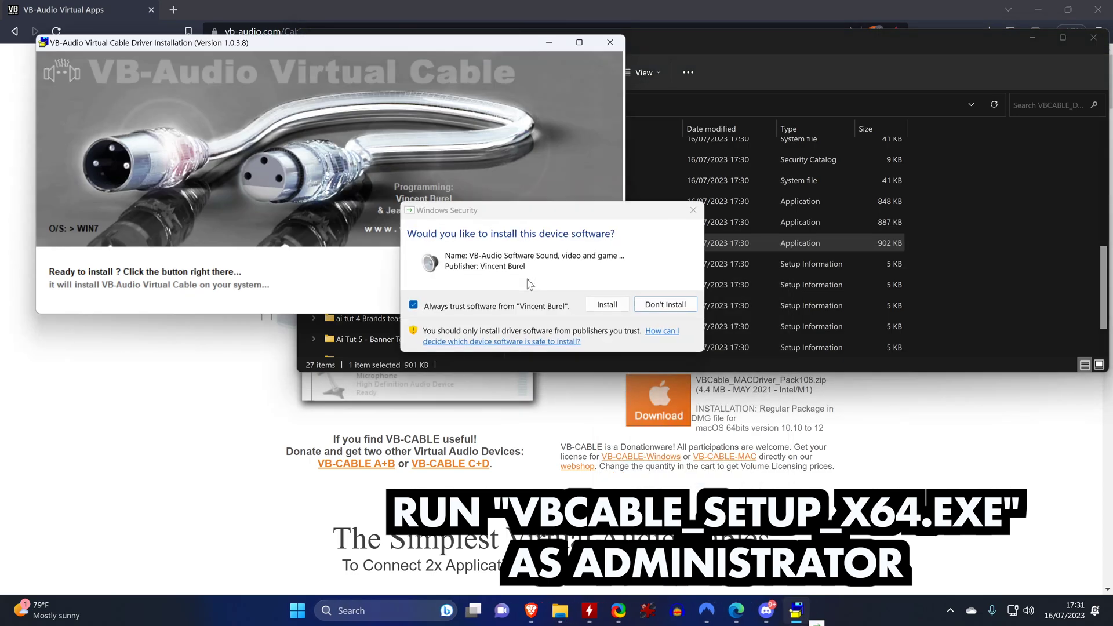
left_click(600, 306)
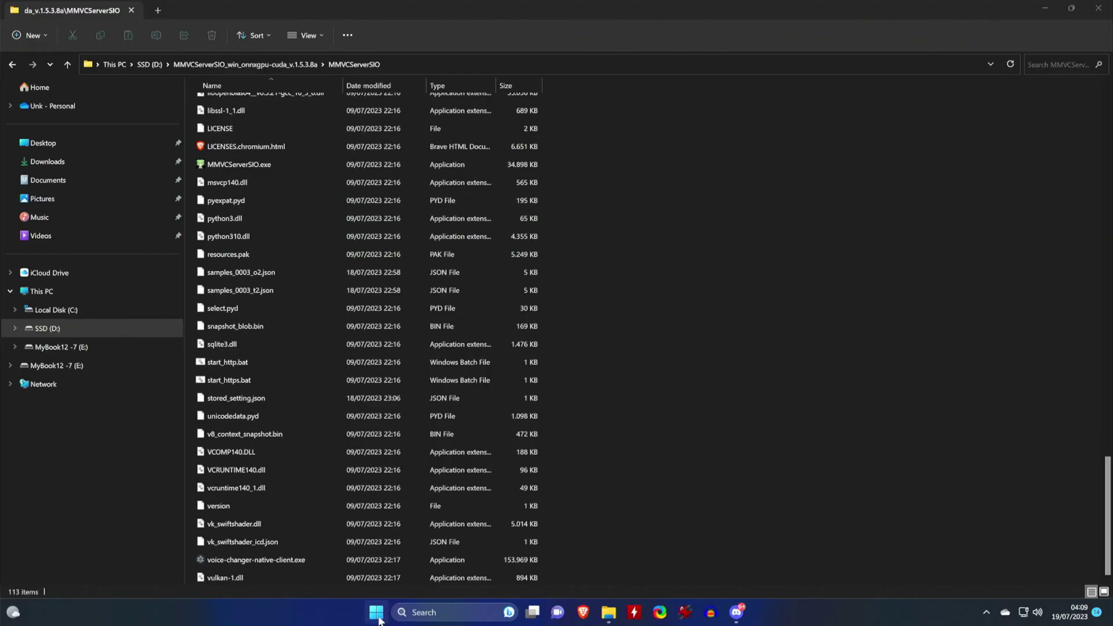
right_click(378, 613)
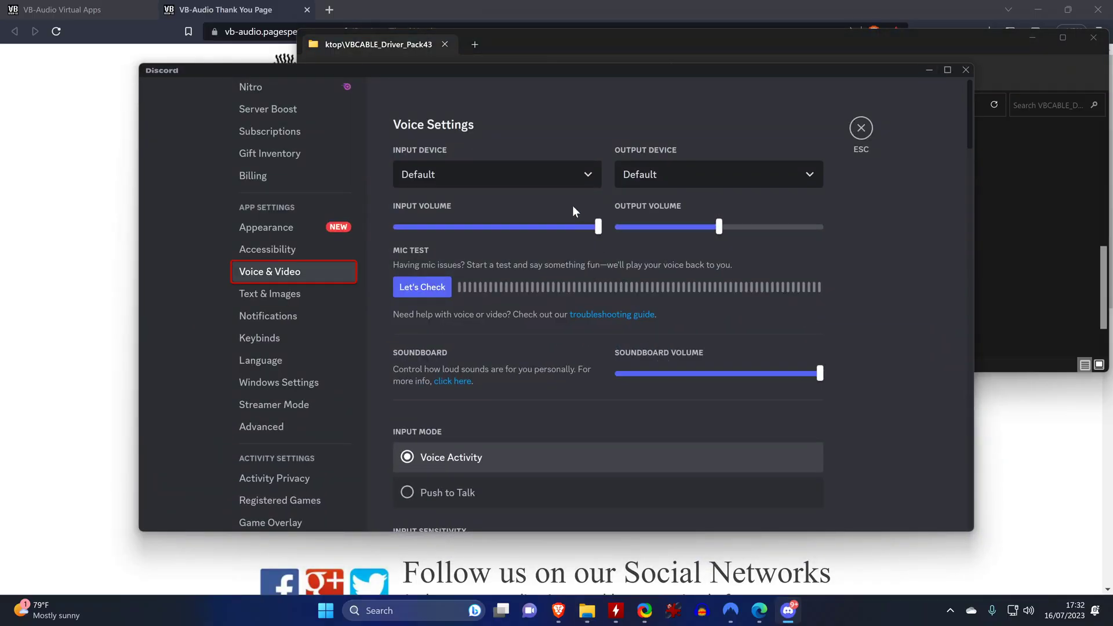
Select CABLE Output (VB-Audio Virtual Cable) as Discord's Input Device
left_click(570, 179)
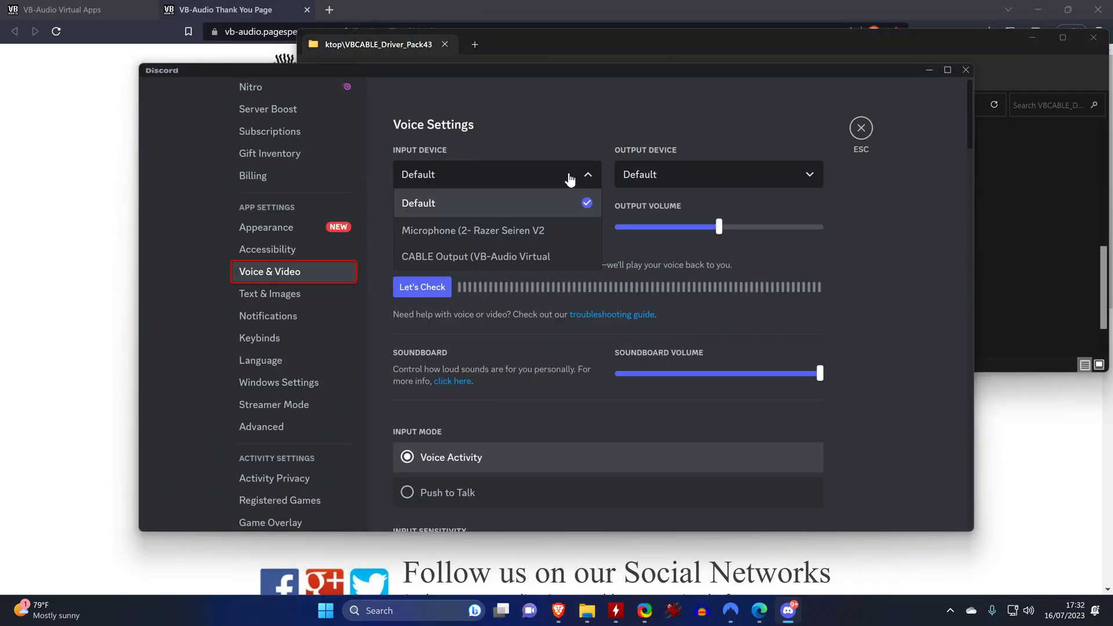
left_click(541, 262)
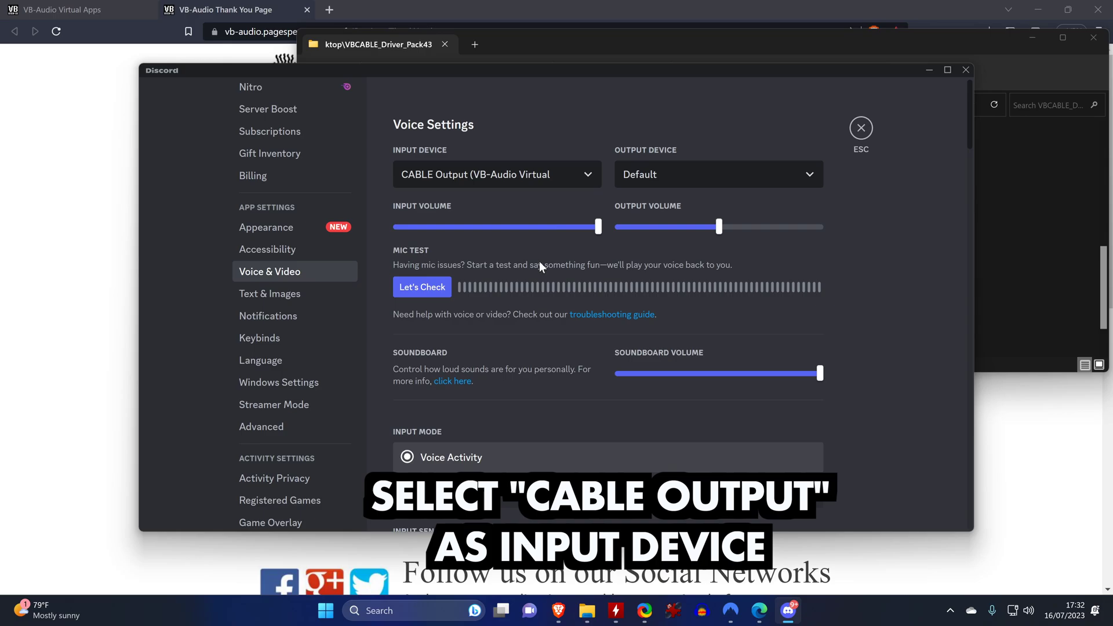
Launch the server, set audio output to CABLE Input (VB-Audio Virtual Cable), and start converting
double_click(581, 252)
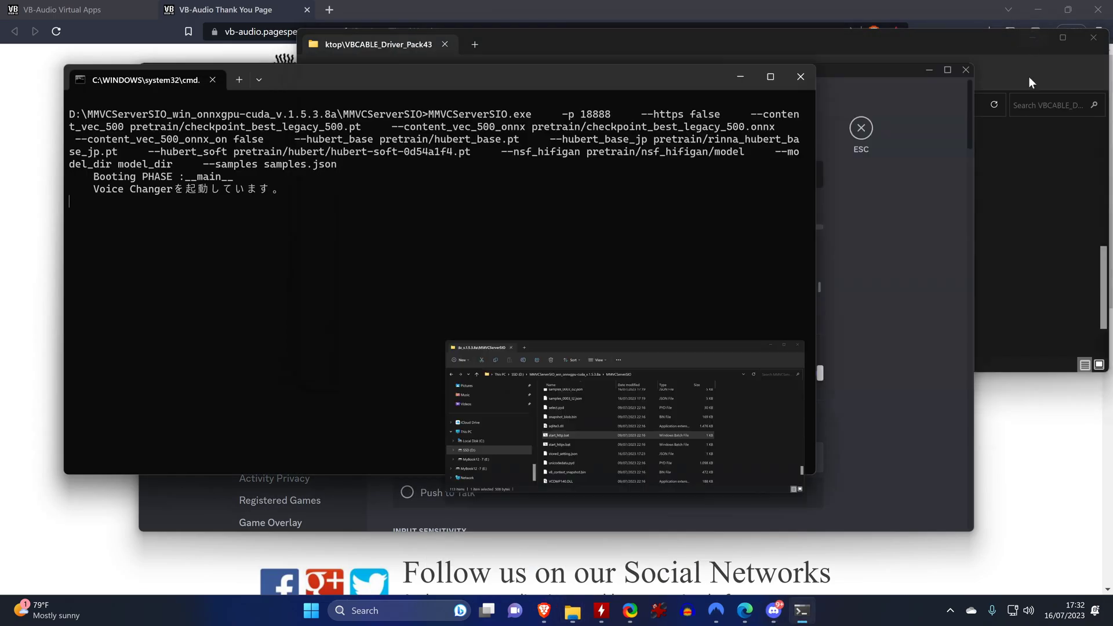
scroll(556, 364, "down", 3)
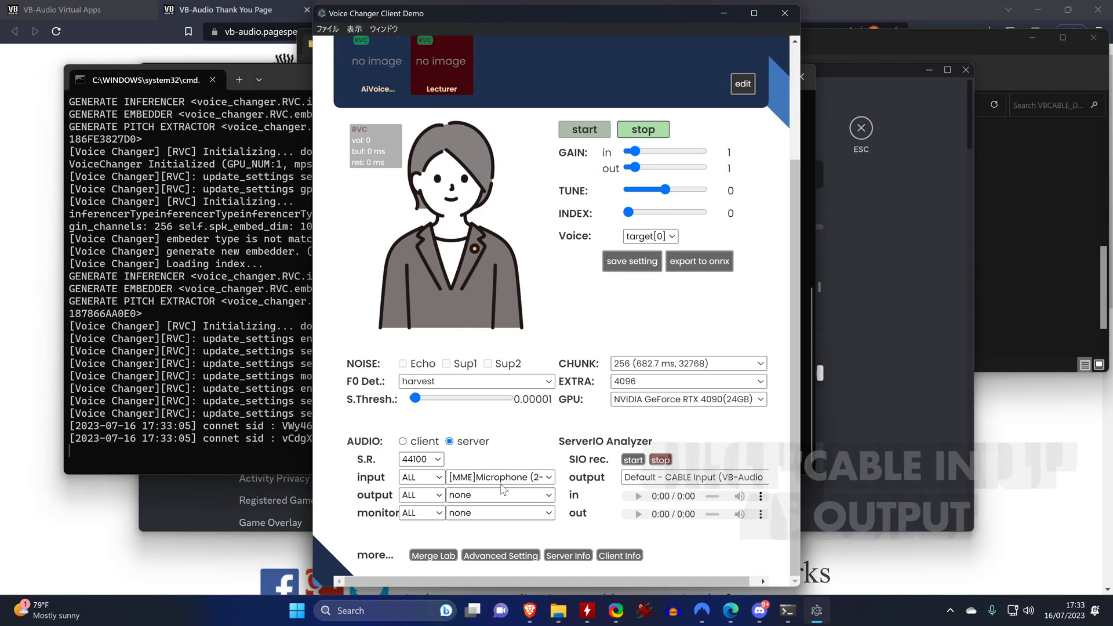
left_click(479, 478)
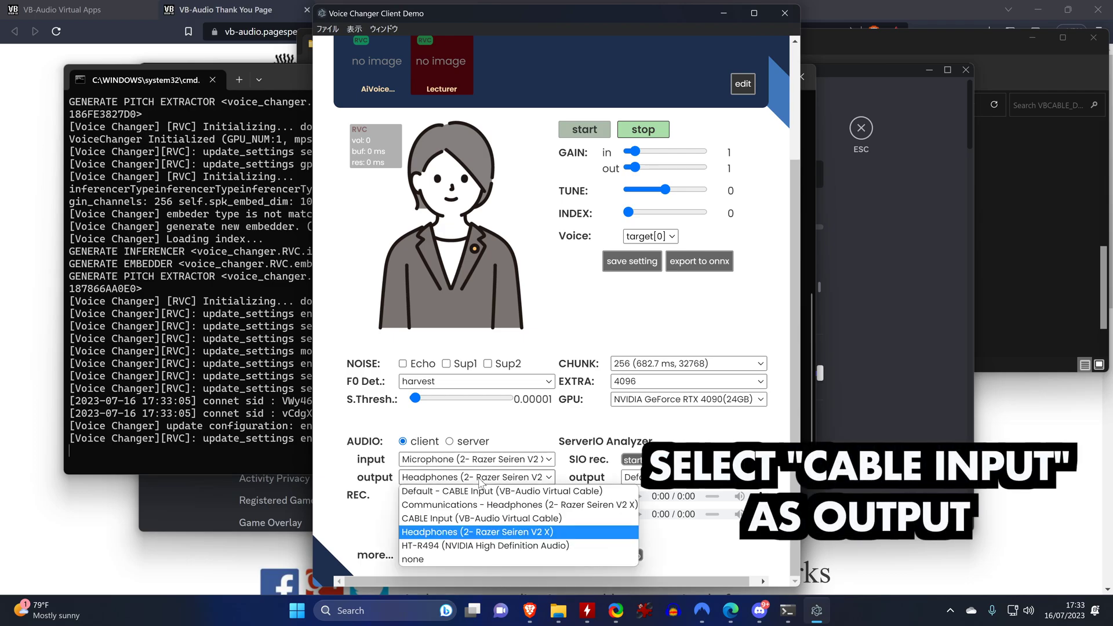
left_click(526, 520)
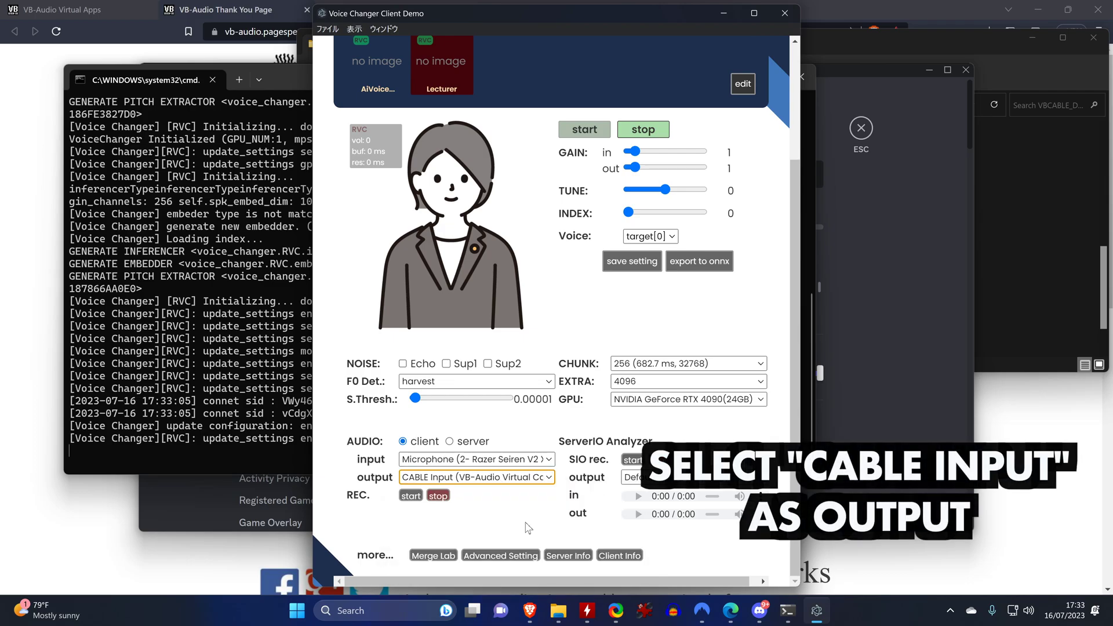
left_click(585, 130)
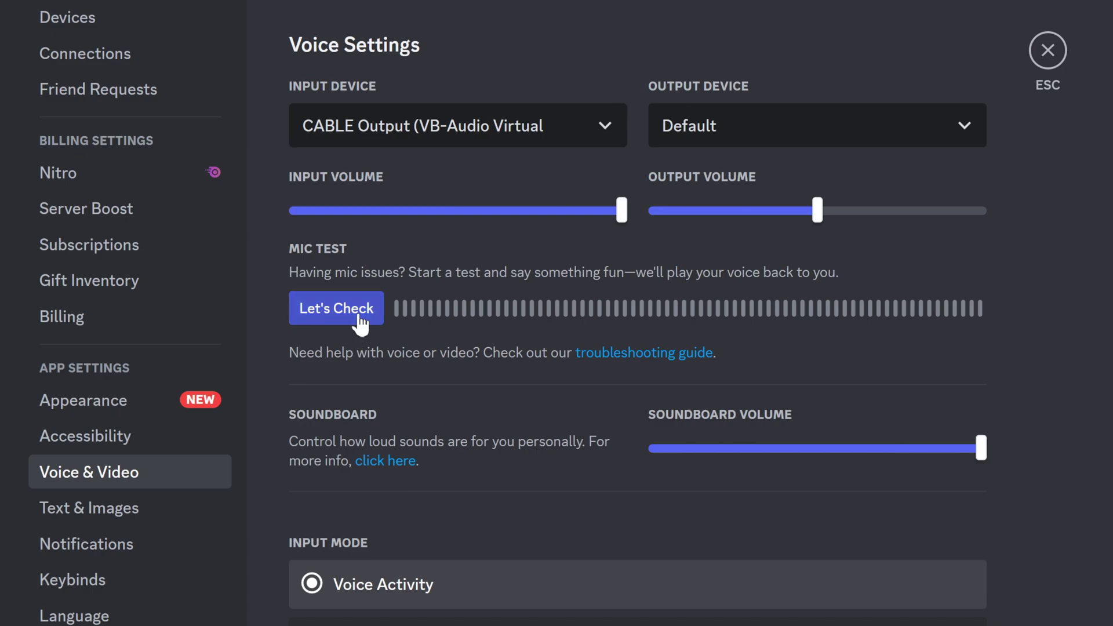
Run Discord's Mic Test with Let's Check to hear the converted voice
left_click(337, 307)
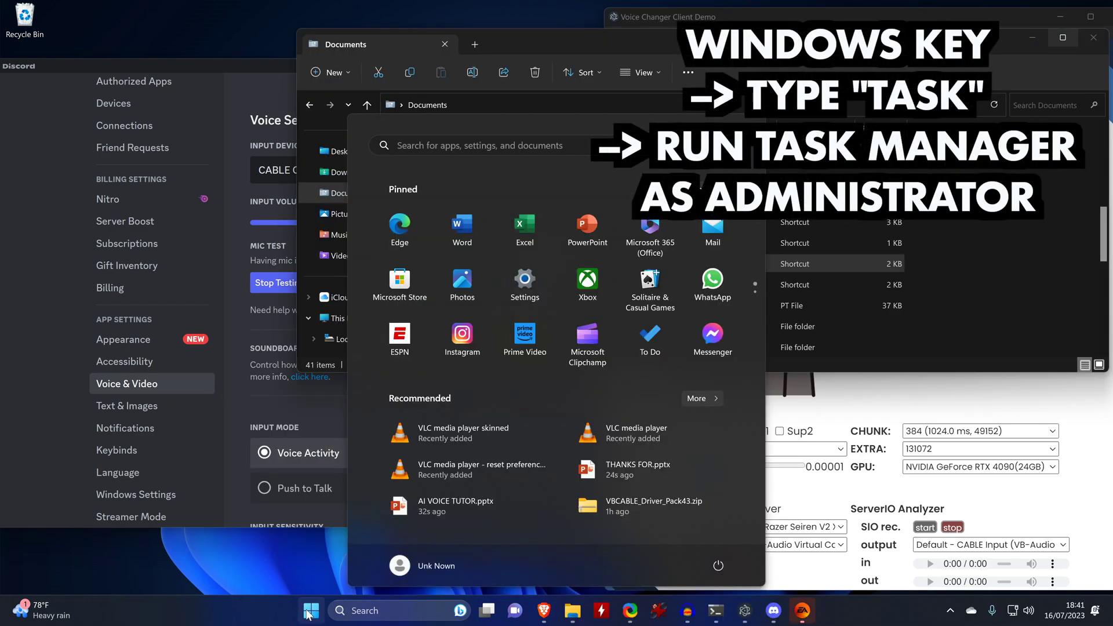
Launch Task Manager as administrator and show the Details process list
type("tas")
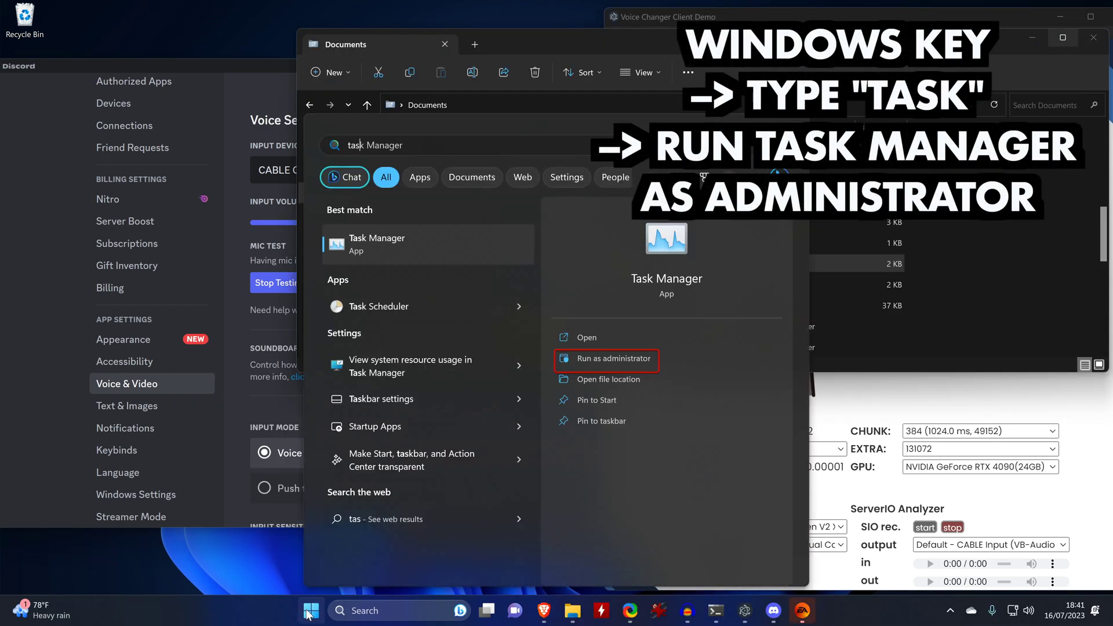
type("k")
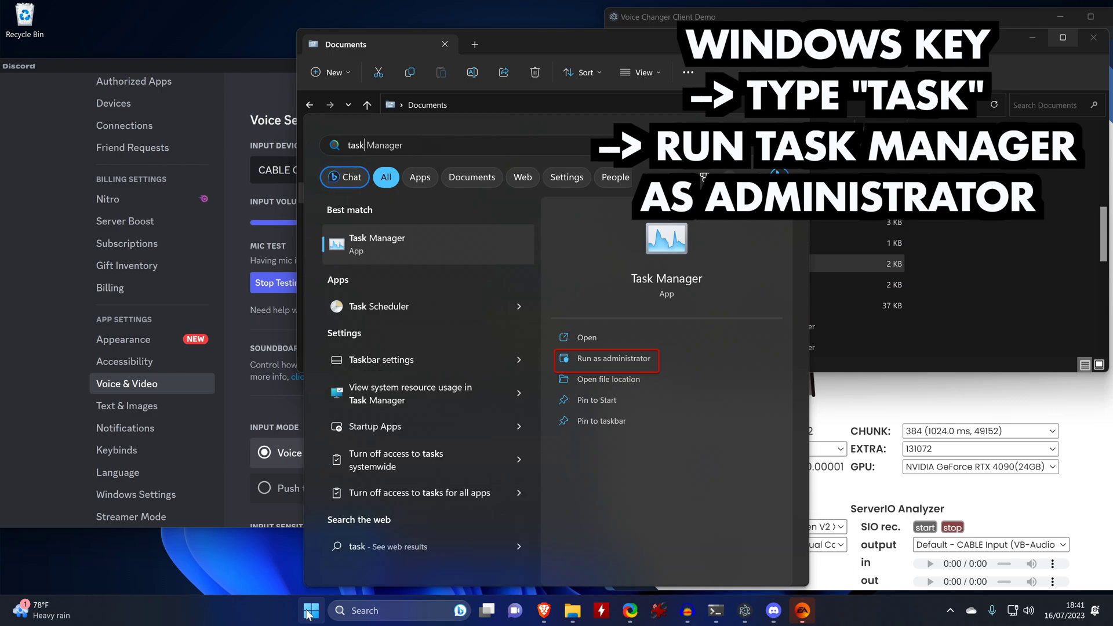
left_click(640, 354)
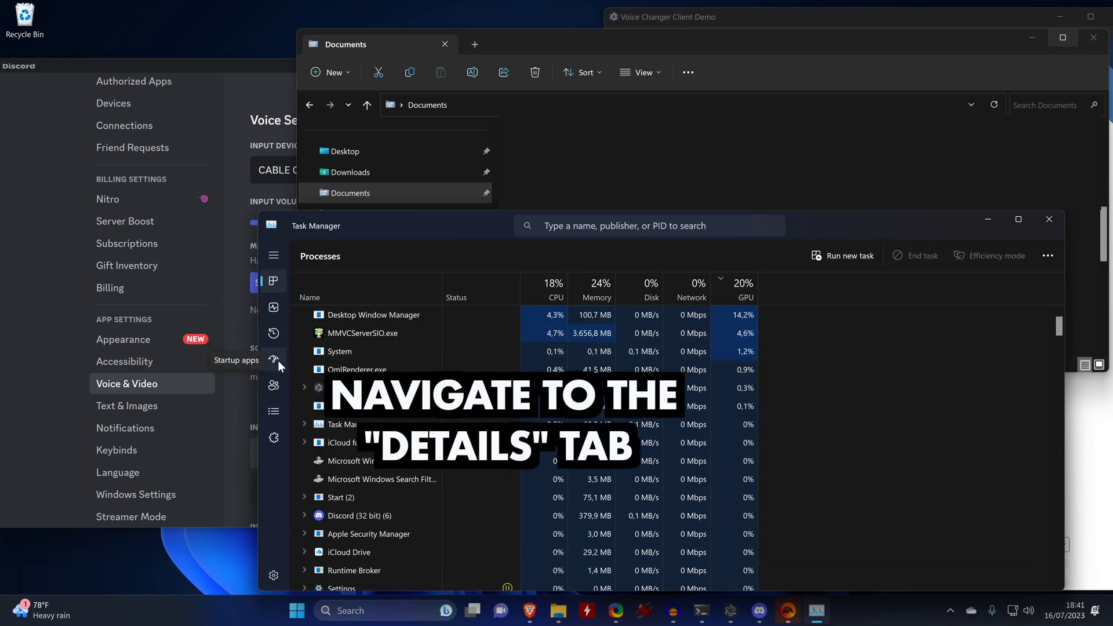
left_click(274, 413)
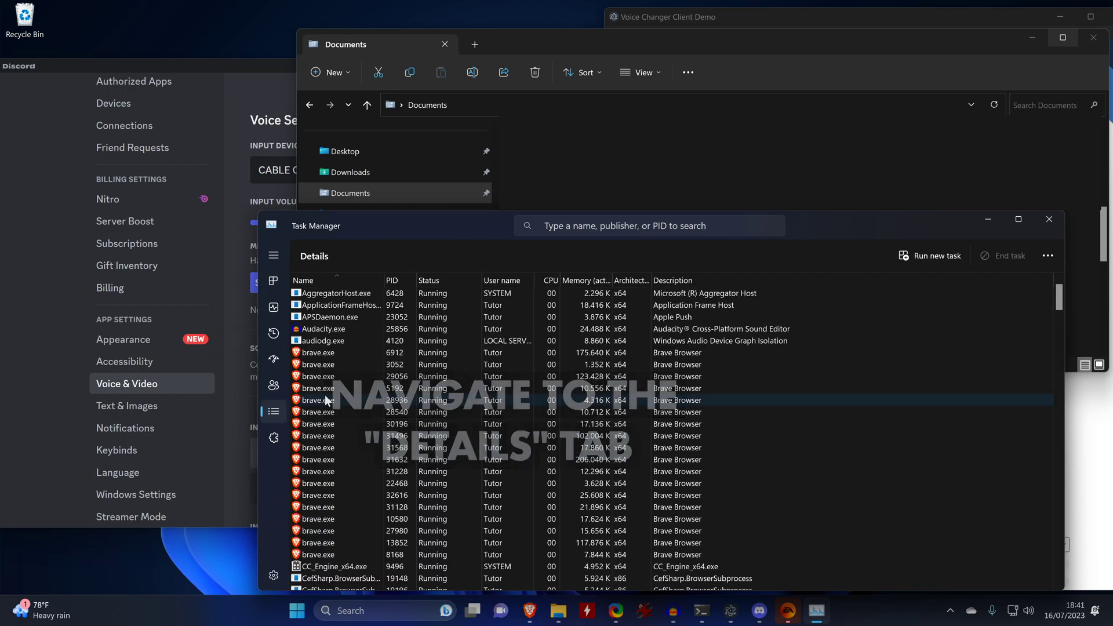
Raise audiodg.exe's priority to High and confirm the warning
right_click(322, 340)
mouse_move(418, 413)
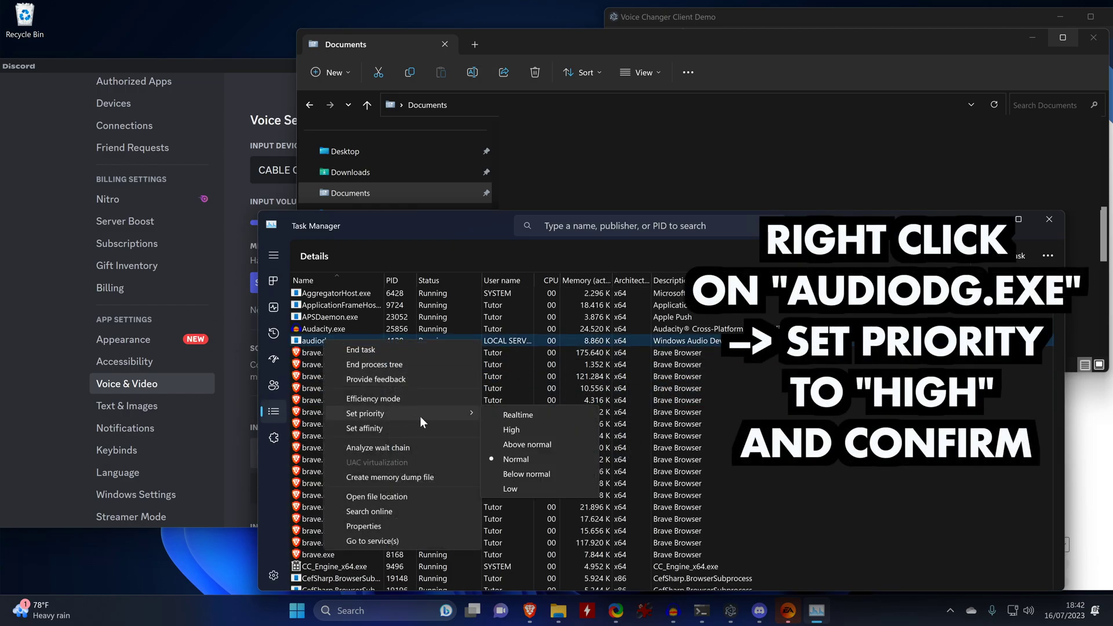
left_click(509, 429)
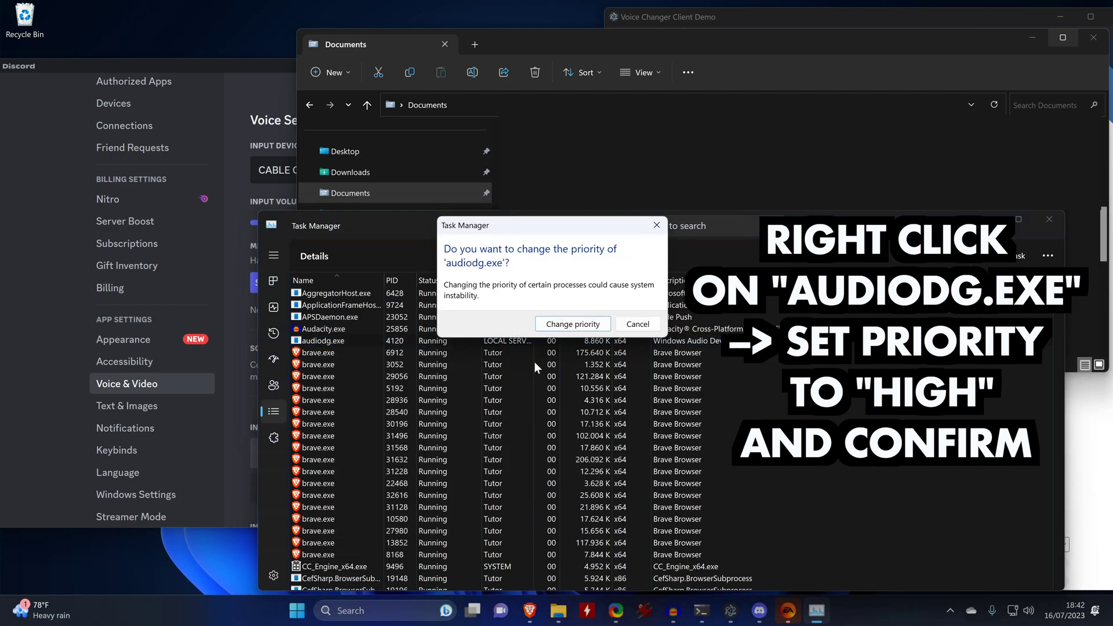
left_click(576, 324)
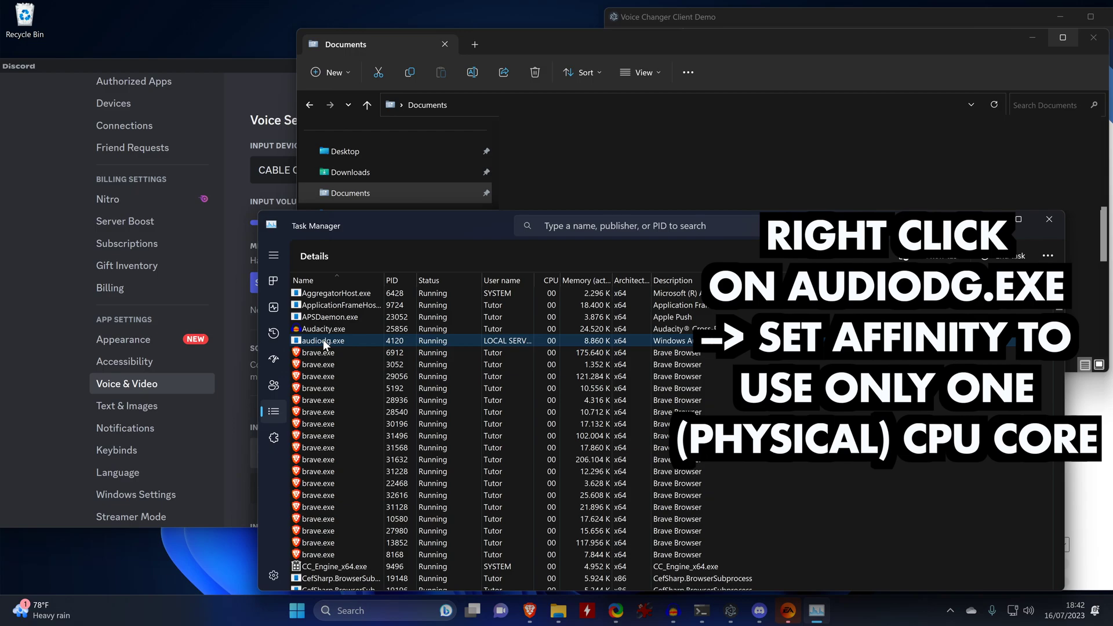
Restrict audiodg.exe's processor affinity to CPU 2 alone, then bring Discord back
right_click(324, 343)
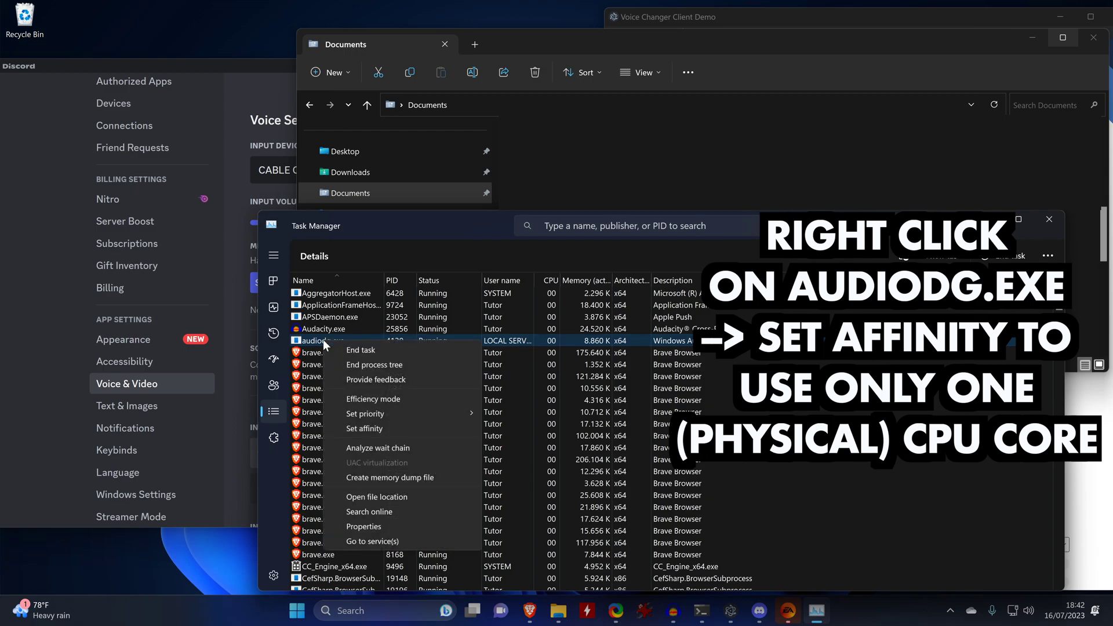
left_click(411, 429)
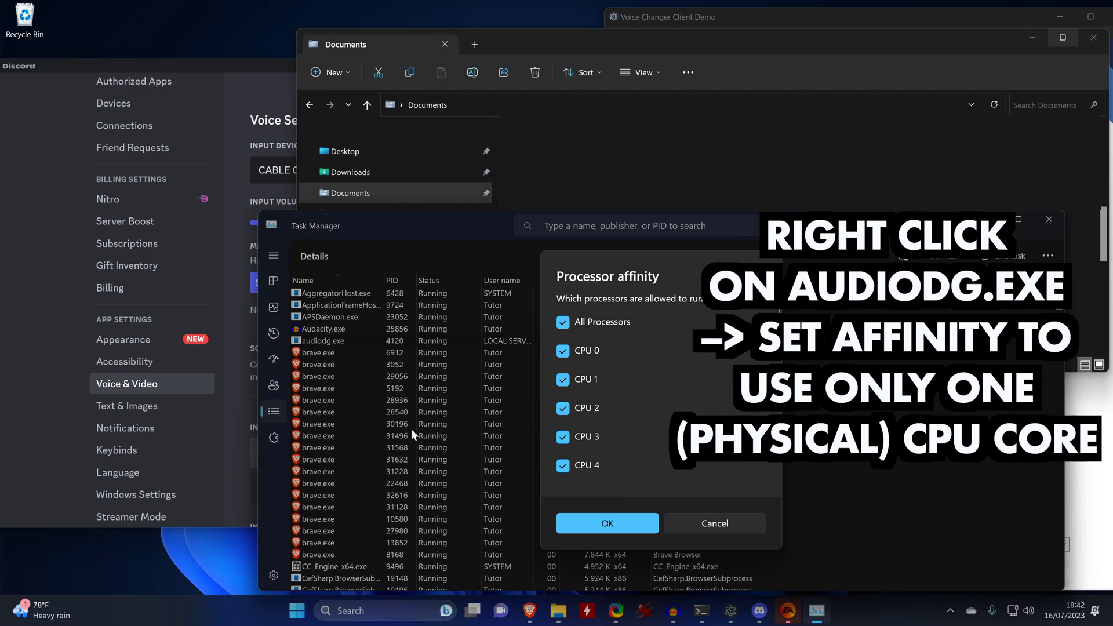
left_click(566, 322)
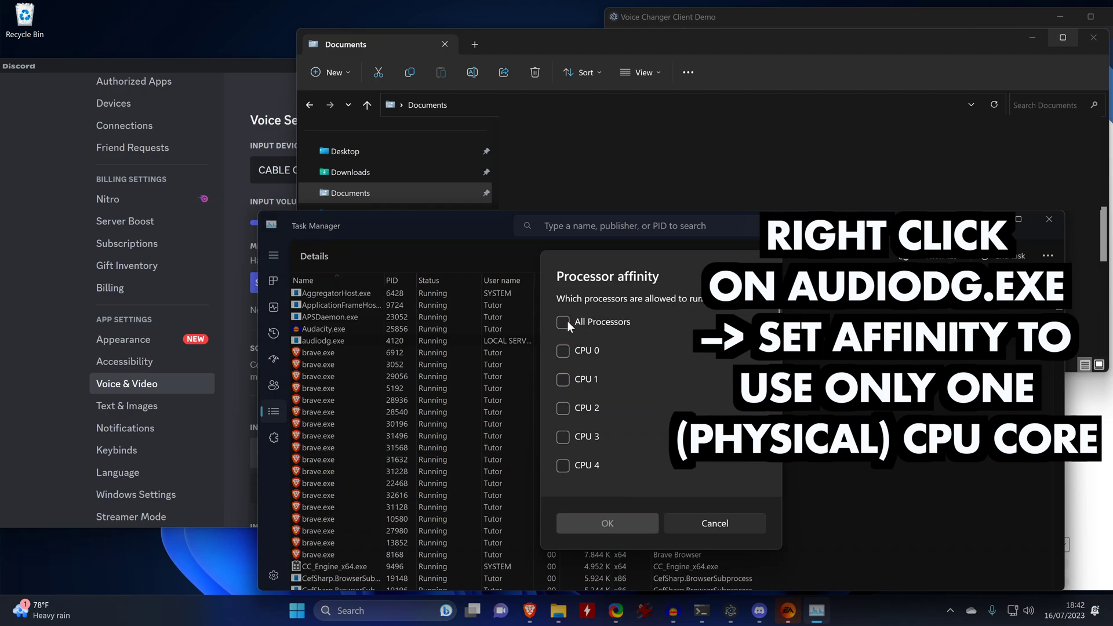
left_click(564, 409)
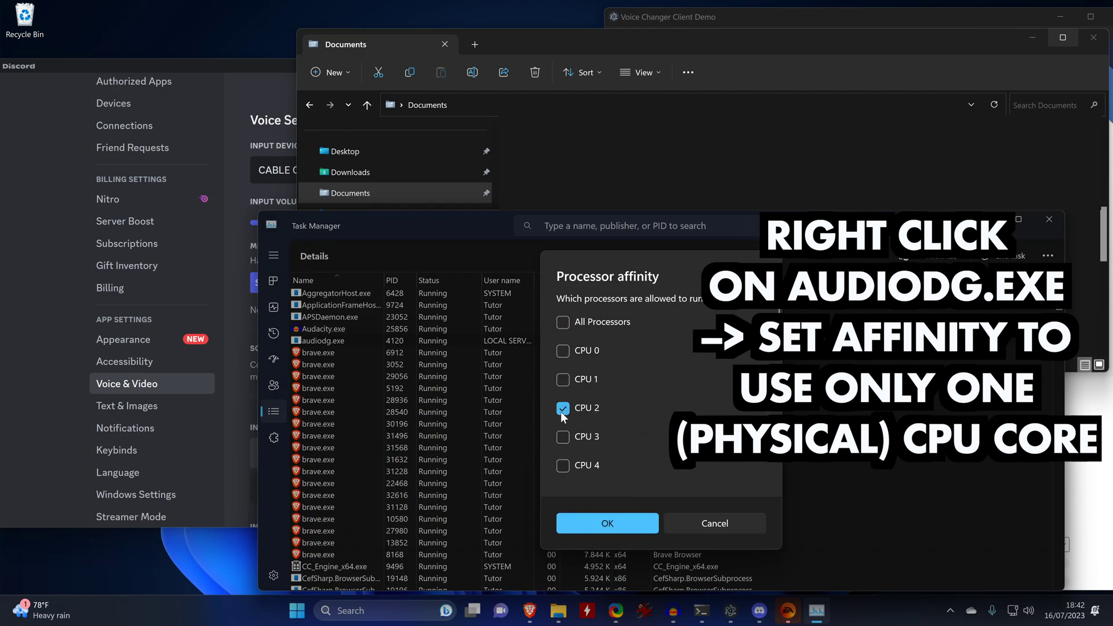
left_click(584, 519)
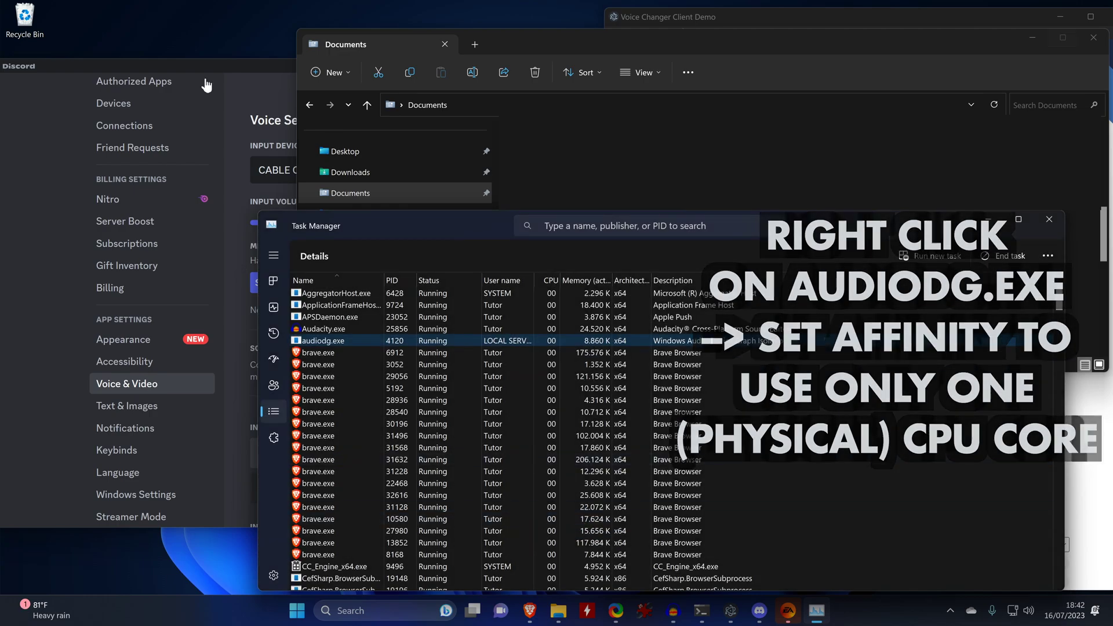
left_click(225, 69)
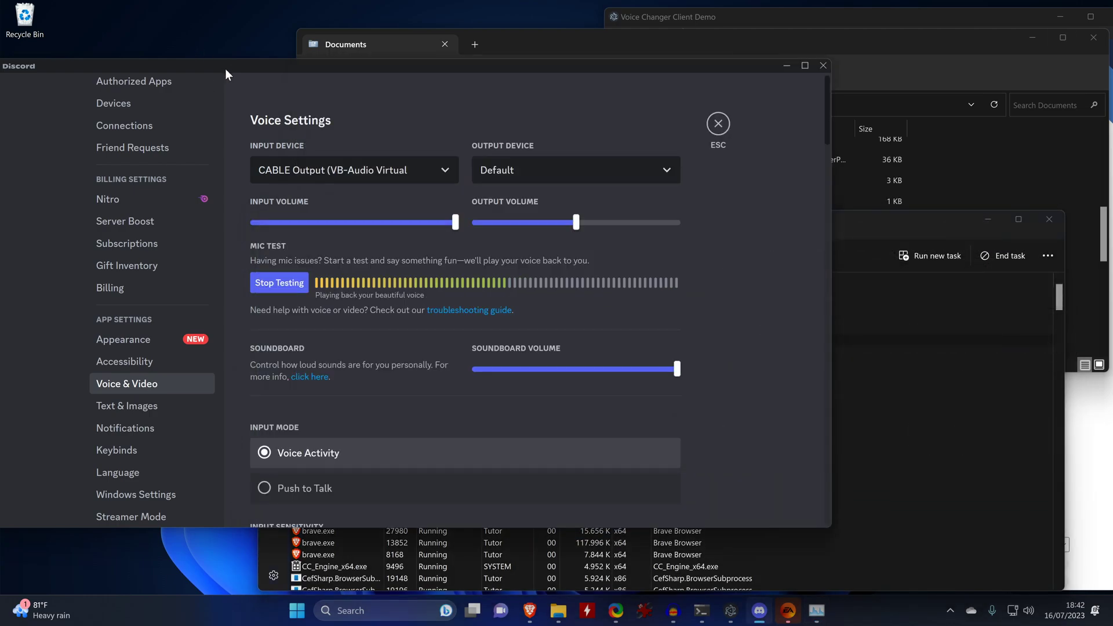